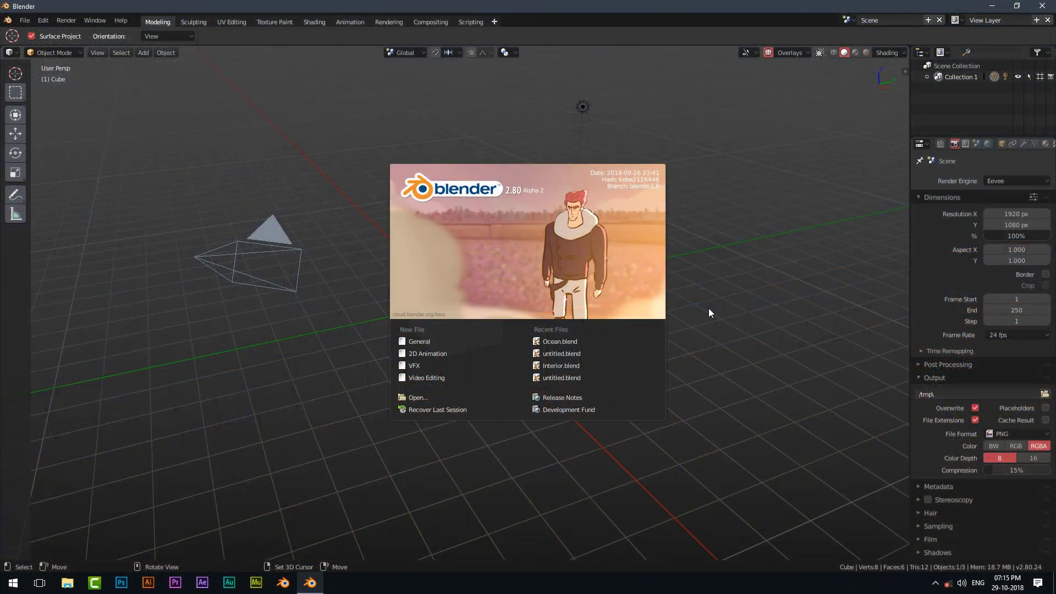
# Replace the default cube with a ground plane scaled up 100 times.
pyautogui.click(708, 308)
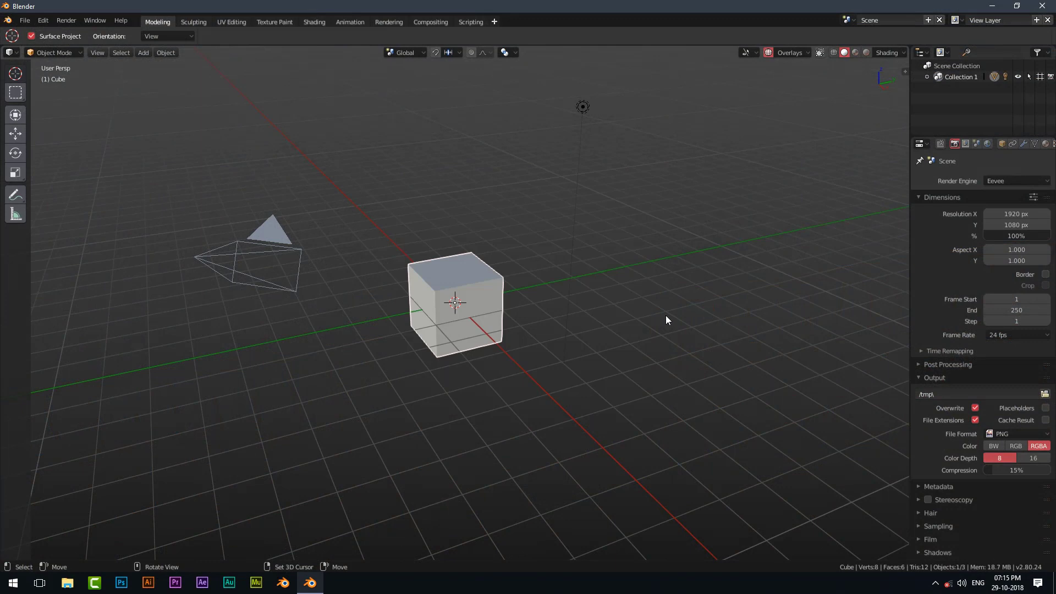
pyautogui.press('x')
pyautogui.click(576, 323)
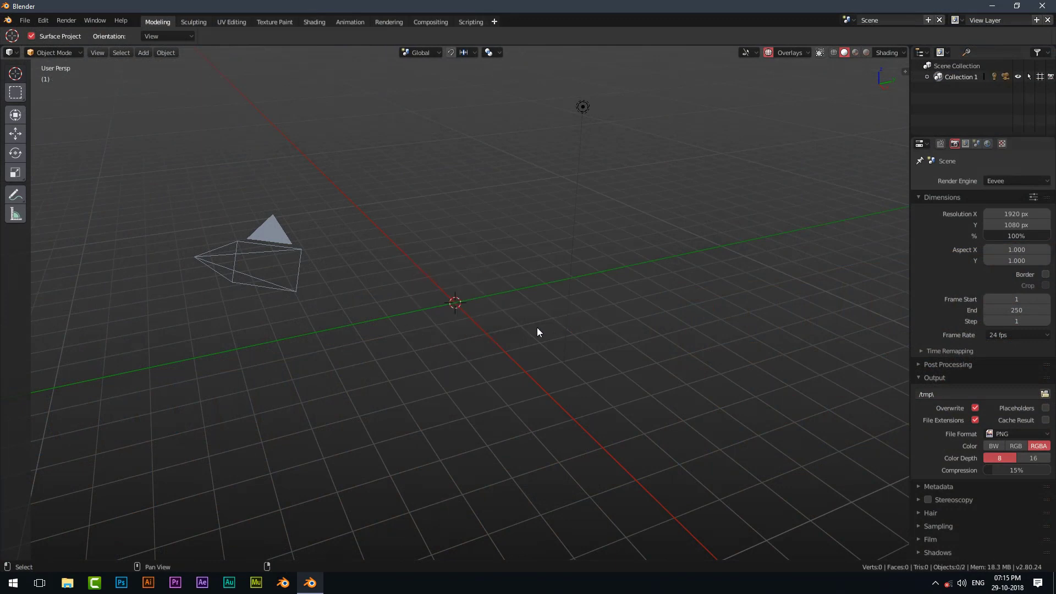
pyautogui.hotkey('shift', 'a')
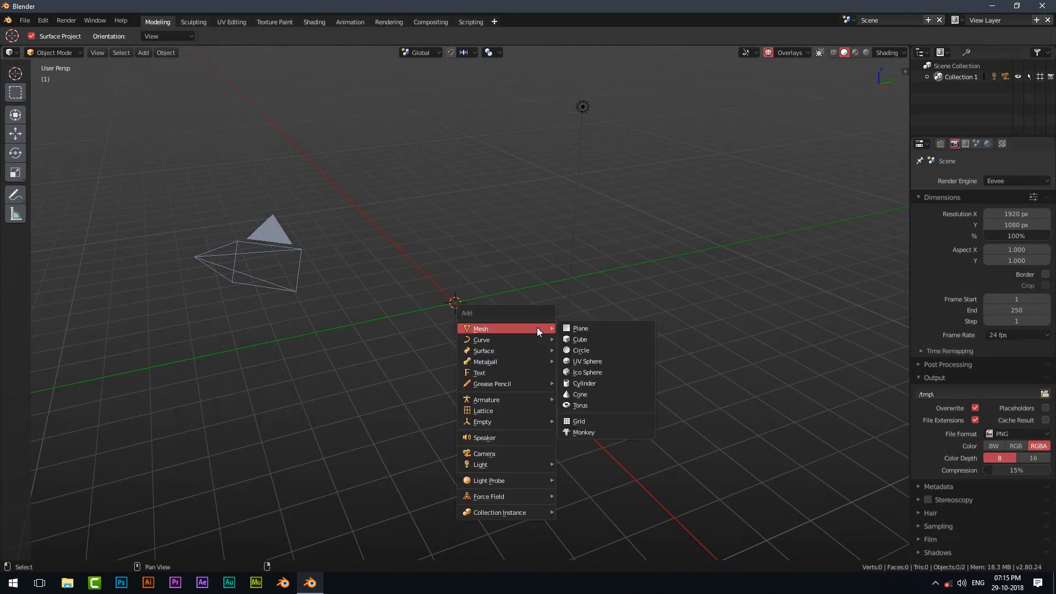
pyautogui.click(576, 329)
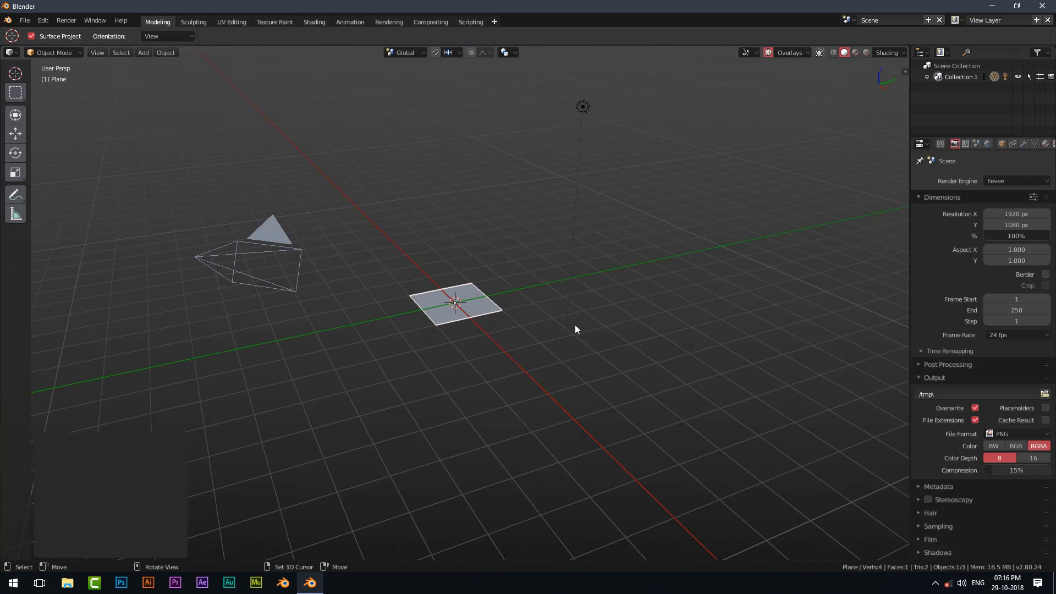
pyautogui.write('s100')
pyautogui.press('Return')
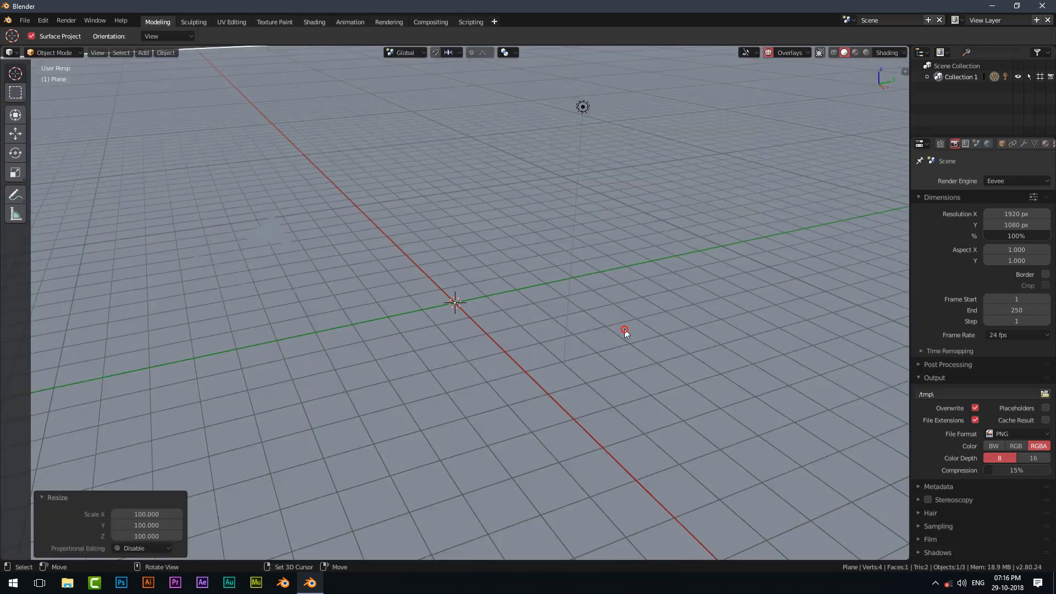
# Add a new cube and raise it about 98 cm along Z.
pyautogui.hotkey('shift', 'a')
pyautogui.moveTo(420, 341)
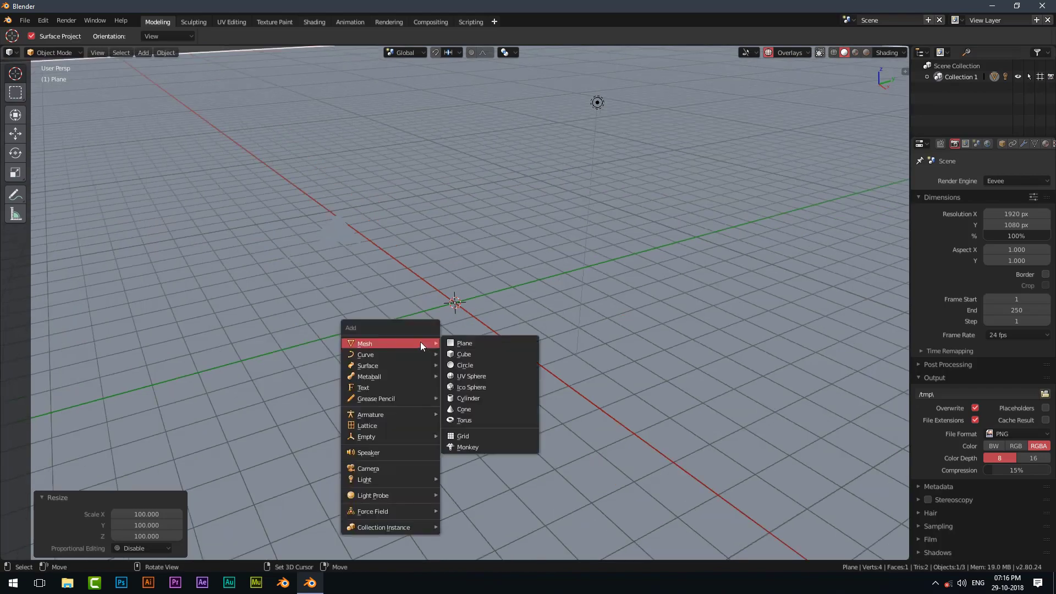
pyautogui.click(465, 354)
pyautogui.moveTo(468, 355); pyautogui.dragTo(526, 320, button='middle')
pyautogui.press('g')
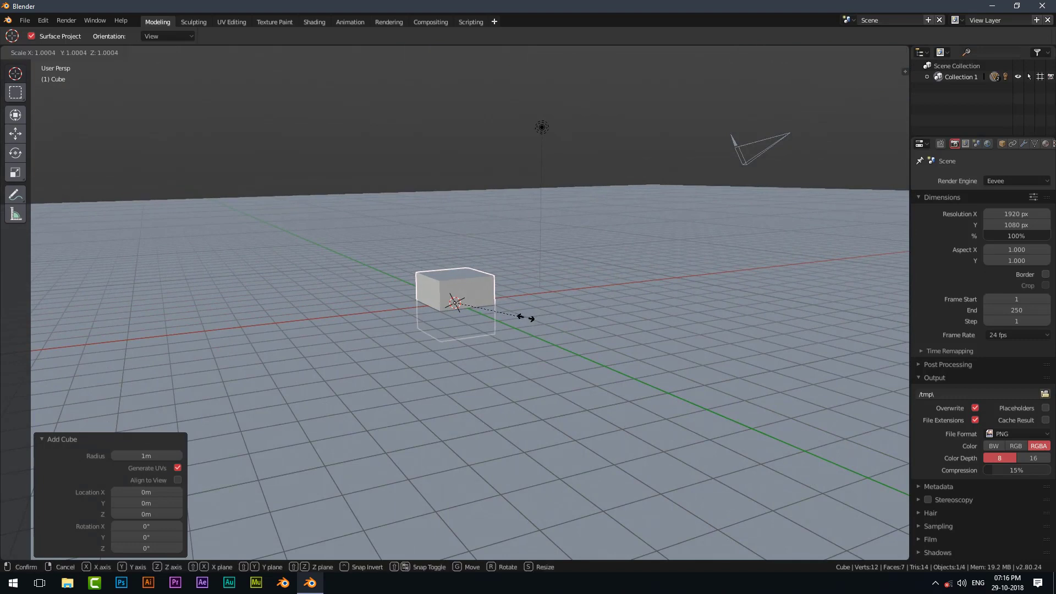
pyautogui.rightClick(524, 297)
pyautogui.press('g')
pyautogui.press('z')
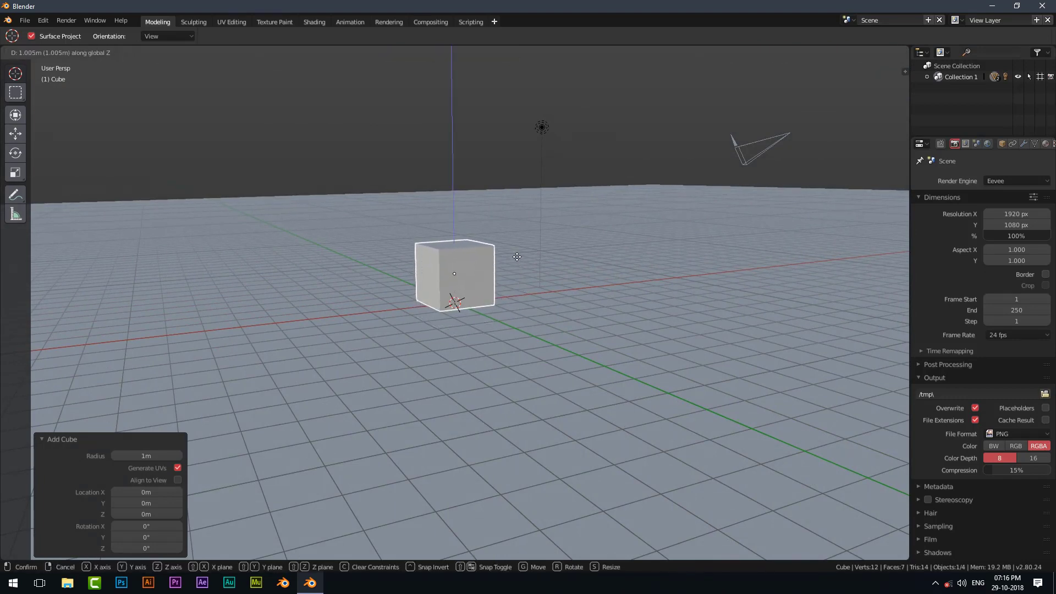
pyautogui.click(517, 263)
# Move the cube -6.87 m along Y.
pyautogui.press('g')
pyautogui.press('x')
pyautogui.press('y')
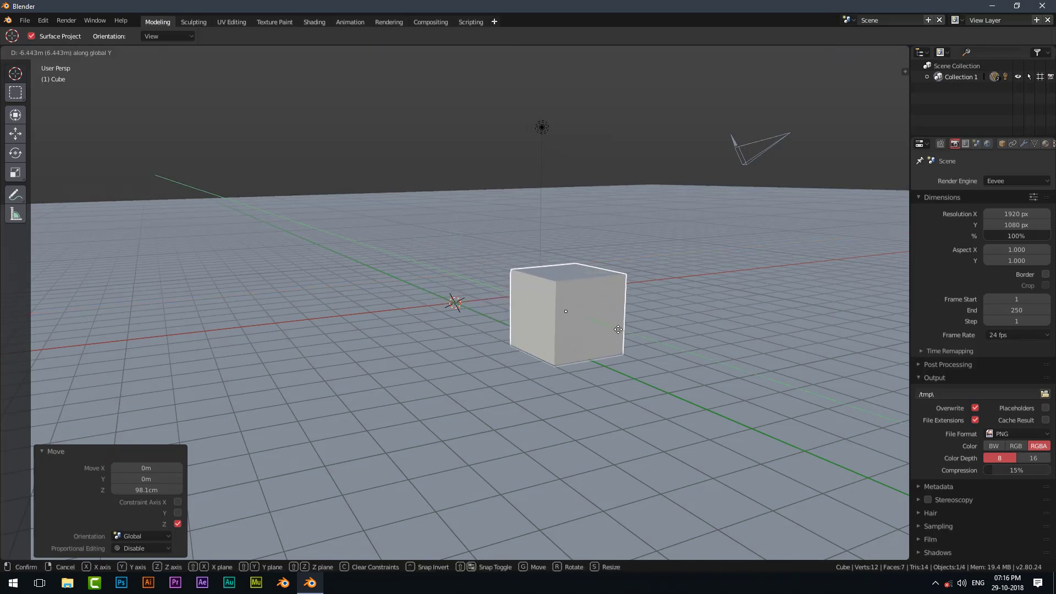
pyautogui.click(627, 342)
# Stretch the cube 19.586 times along X and widen it along Y into a flat slab.
pyautogui.moveTo(627, 342); pyautogui.dragTo(571, 413, button='middle')
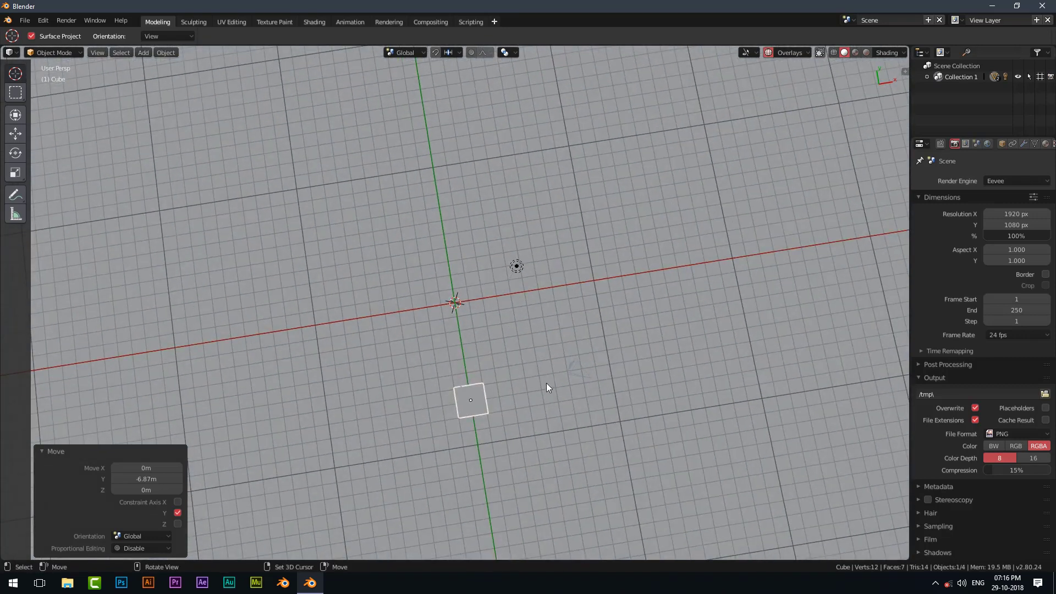
pyautogui.press('KP_7')
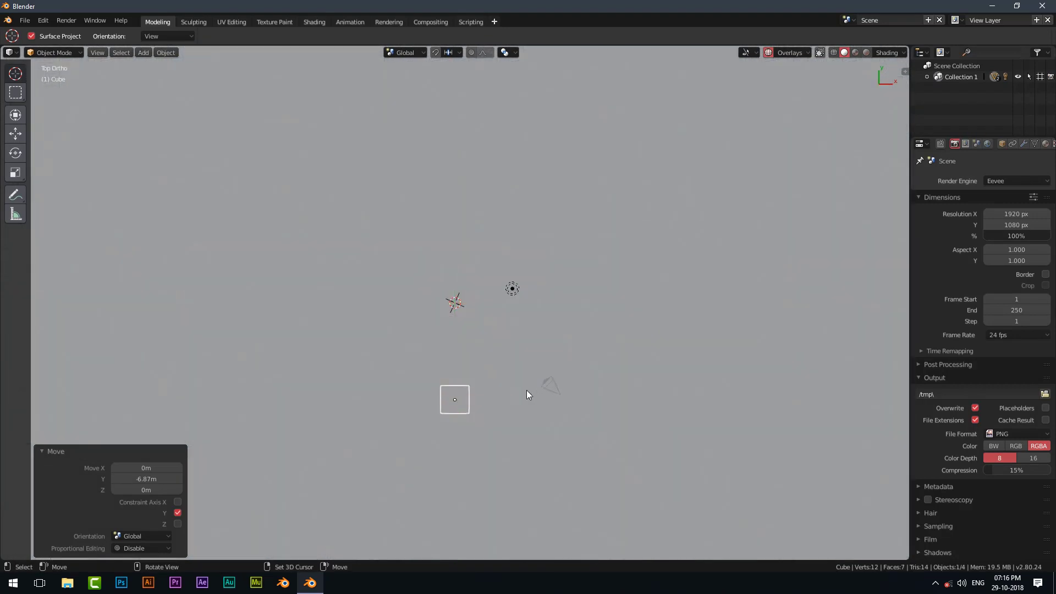
pyautogui.press('KP_5')
pyautogui.press('s')
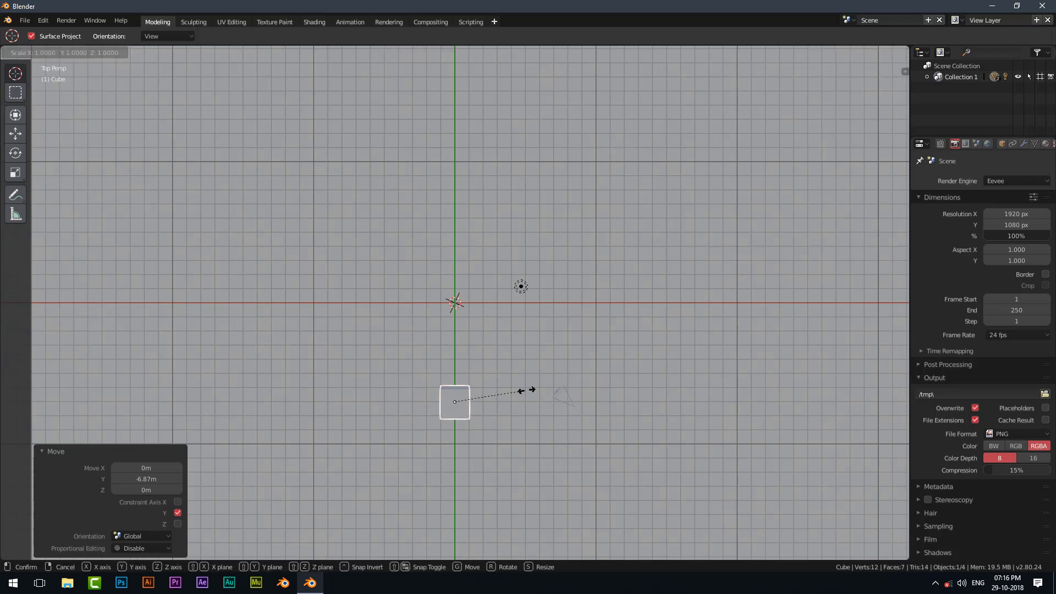
pyautogui.press('x')
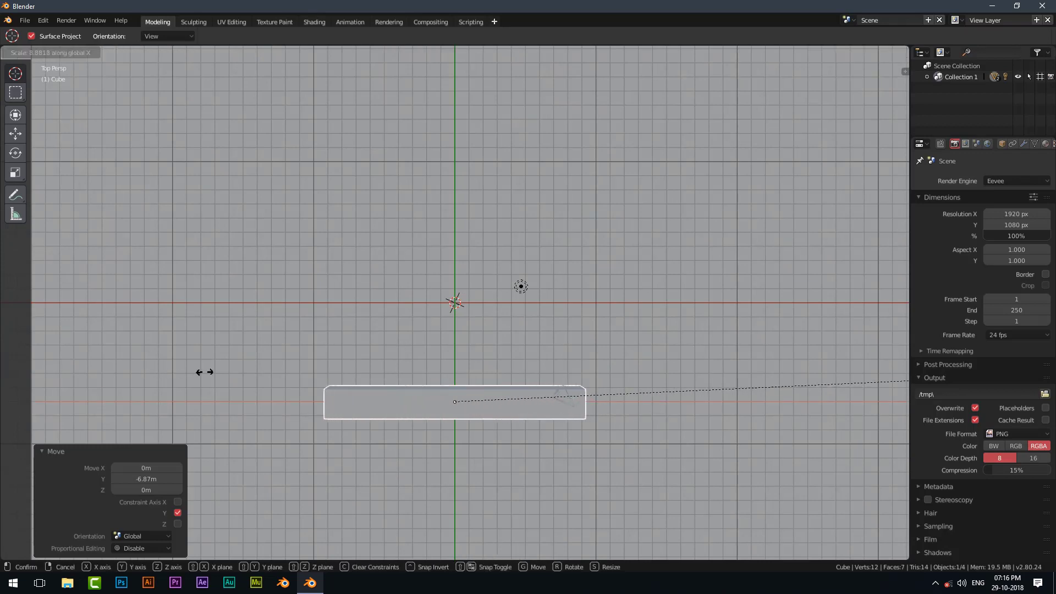
pyautogui.click(58, 354)
pyautogui.moveTo(67, 374); pyautogui.dragTo(500, 341, button='middle')
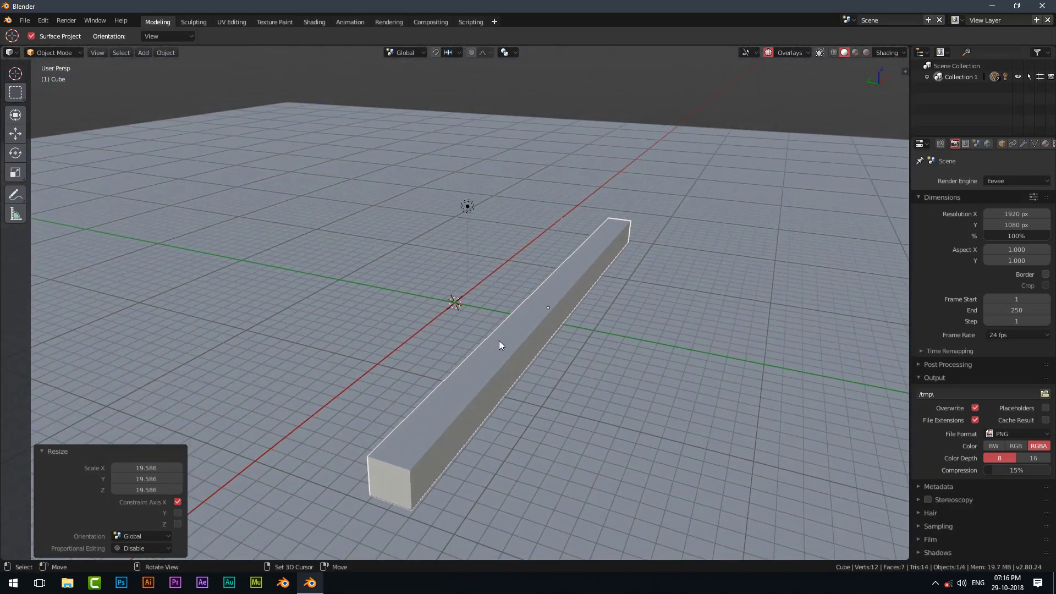
pyautogui.press('s')
pyautogui.press('y')
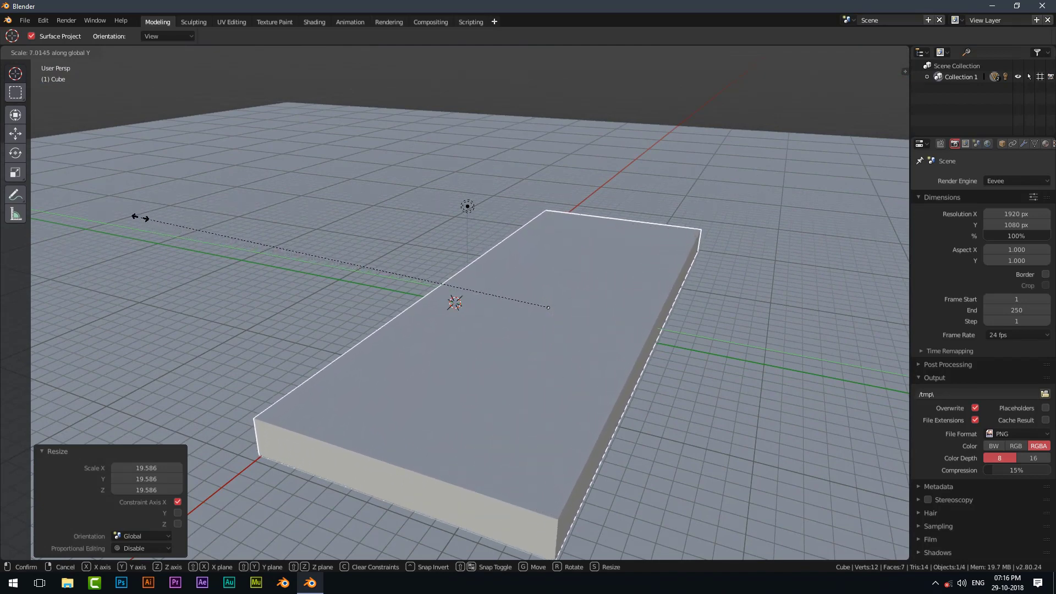
pyautogui.click(169, 227)
# Delete the light from the scene.
pyautogui.moveTo(165, 229); pyautogui.dragTo(367, 296, button='middle')
pyautogui.click(512, 217)
pyautogui.press('x')
pyautogui.click(510, 214)
pyautogui.moveTo(510, 214); pyautogui.dragTo(457, 338, button='middle')
pyautogui.scroll(4, 444, 354)
pyautogui.scroll(-3, 406, 353)
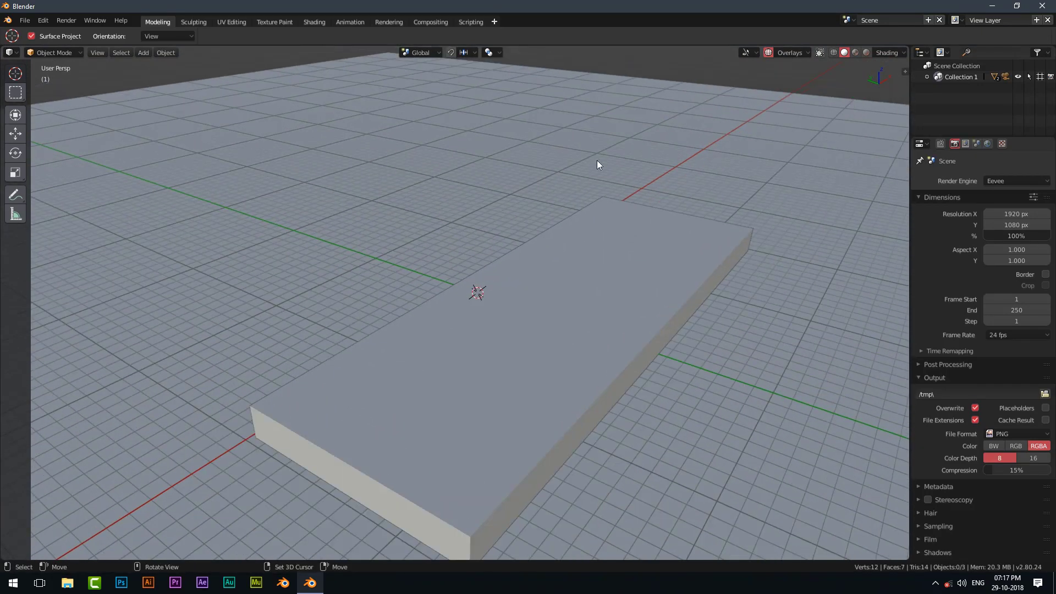
# In Edit Mode, add three unslid loop cuts along the slab, dividing it into 18 faces.
pyautogui.click(450, 345)
pyautogui.press('Tab')
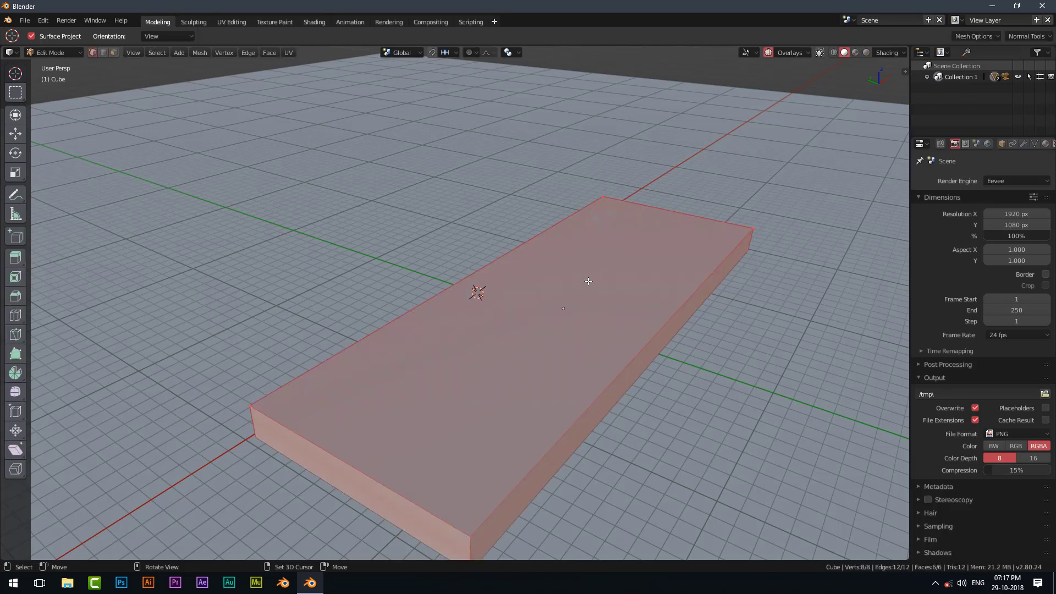
pyautogui.hotkey('ctrl', 'r')
pyautogui.click(661, 205)
pyautogui.rightClick(661, 205)
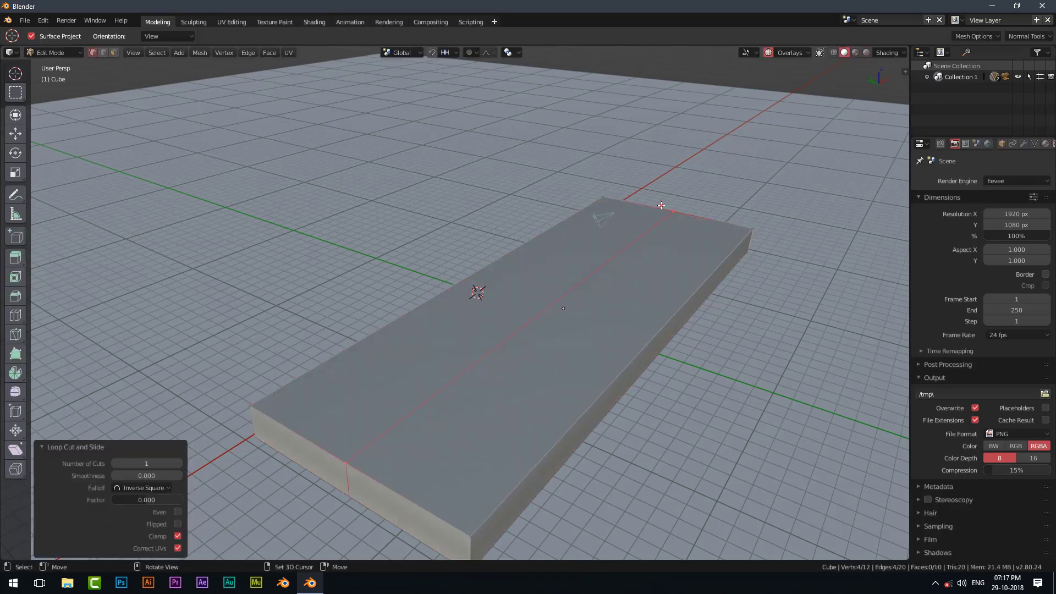
pyautogui.hotkey('ctrl', 'r')
pyautogui.click(654, 199)
pyautogui.rightClick(653, 199)
pyautogui.hotkey('ctrl', 'r')
pyautogui.click(696, 214)
pyautogui.rightClick(698, 211)
pyautogui.moveTo(648, 349); pyautogui.dragTo(528, 275, button='middle')
pyautogui.scroll(5, 540, 361)
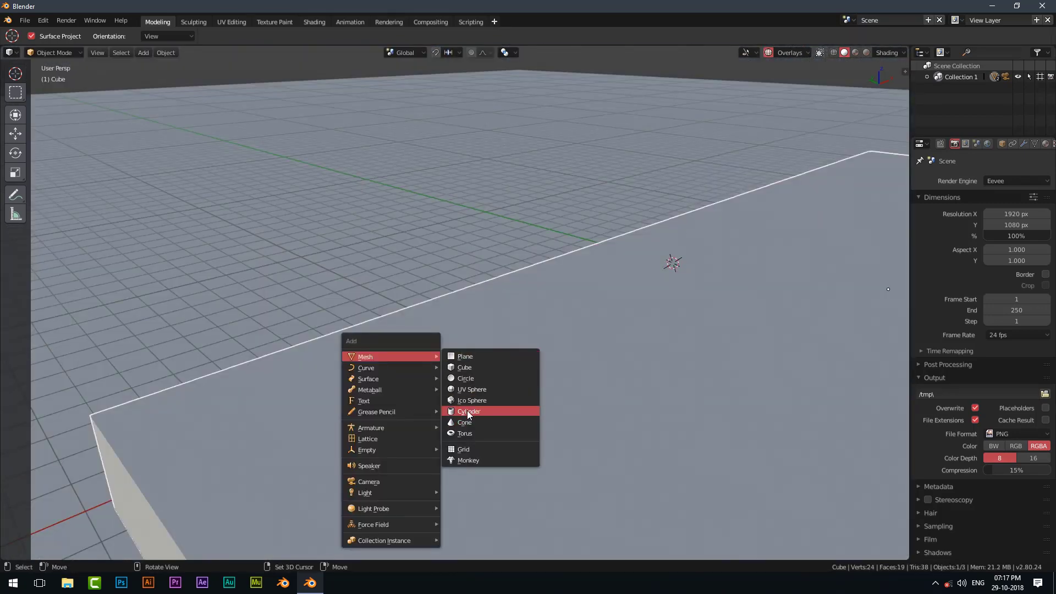
# Add a cylinder, raise it to 2.91 m and move it -18.6 m along X.
pyautogui.click(467, 413)
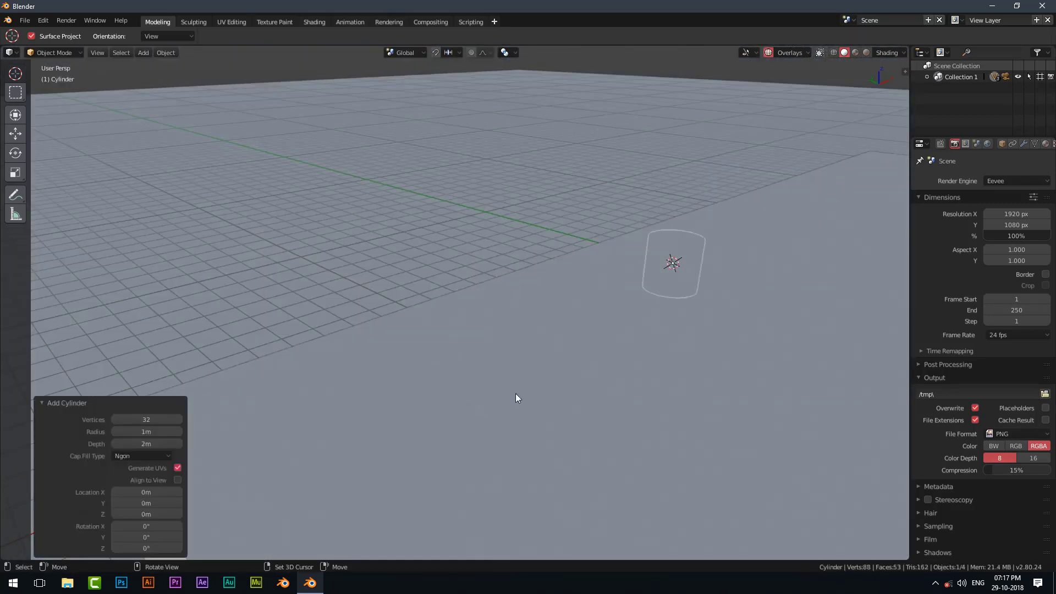
pyautogui.press('g')
pyautogui.press('z')
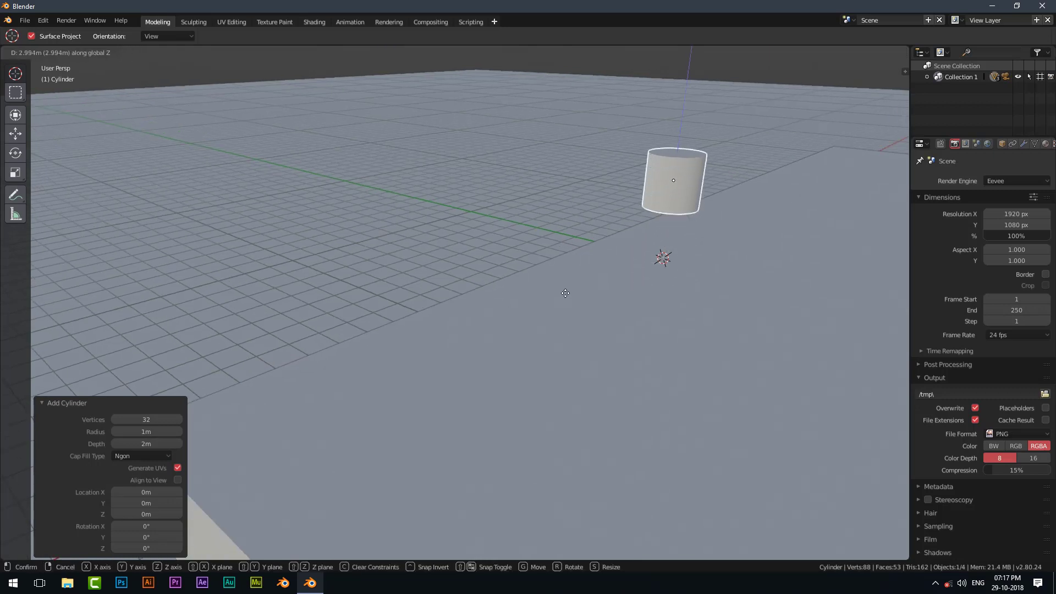
pyautogui.click(566, 306)
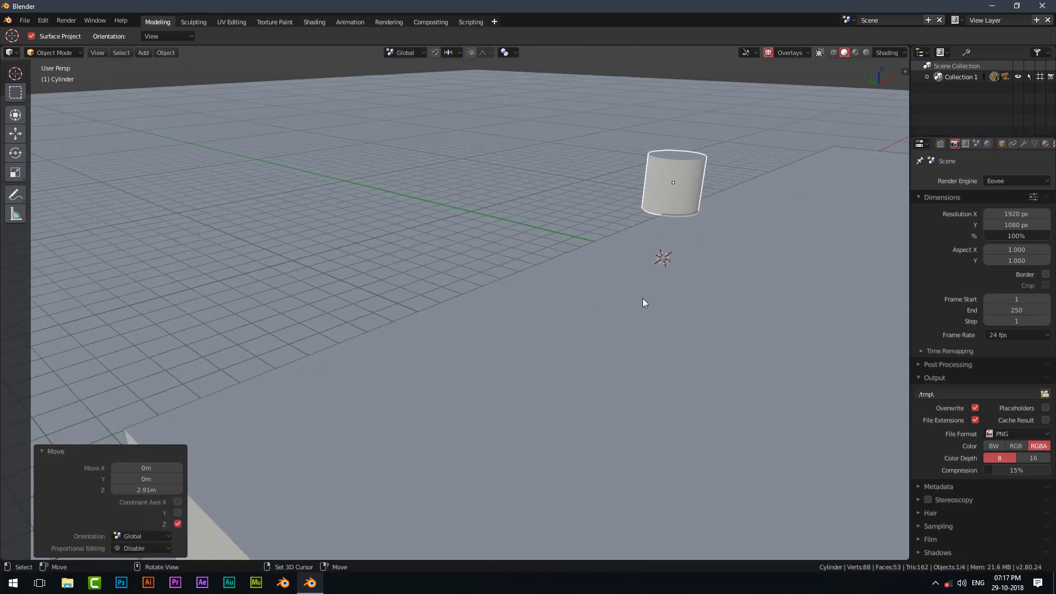
pyautogui.press('g')
pyautogui.press('x')
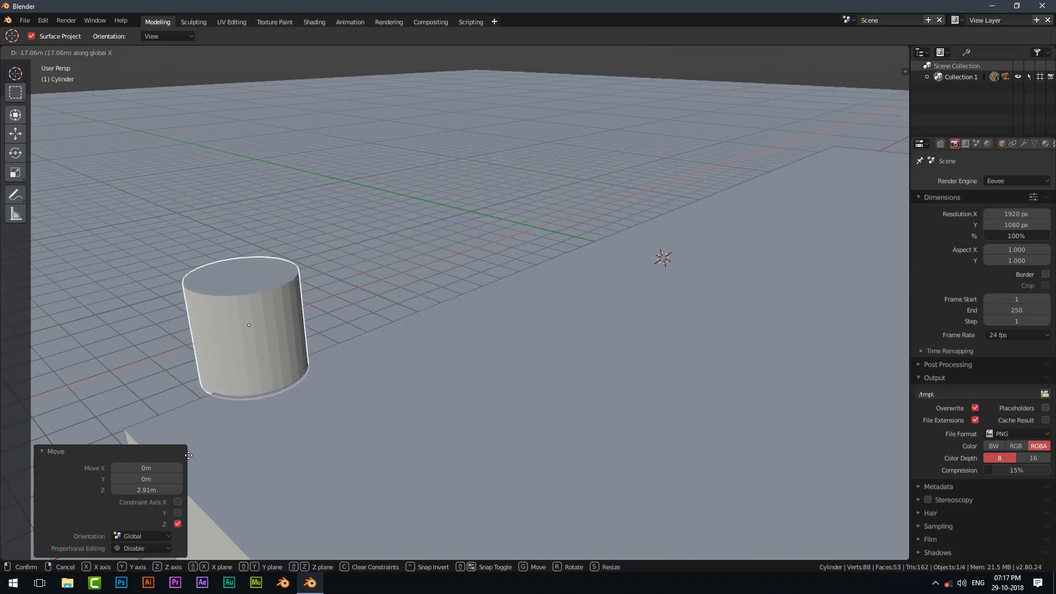
pyautogui.click(174, 465)
pyautogui.moveTo(173, 464); pyautogui.dragTo(466, 393, button='middle')
pyautogui.scroll(4, 471, 387)
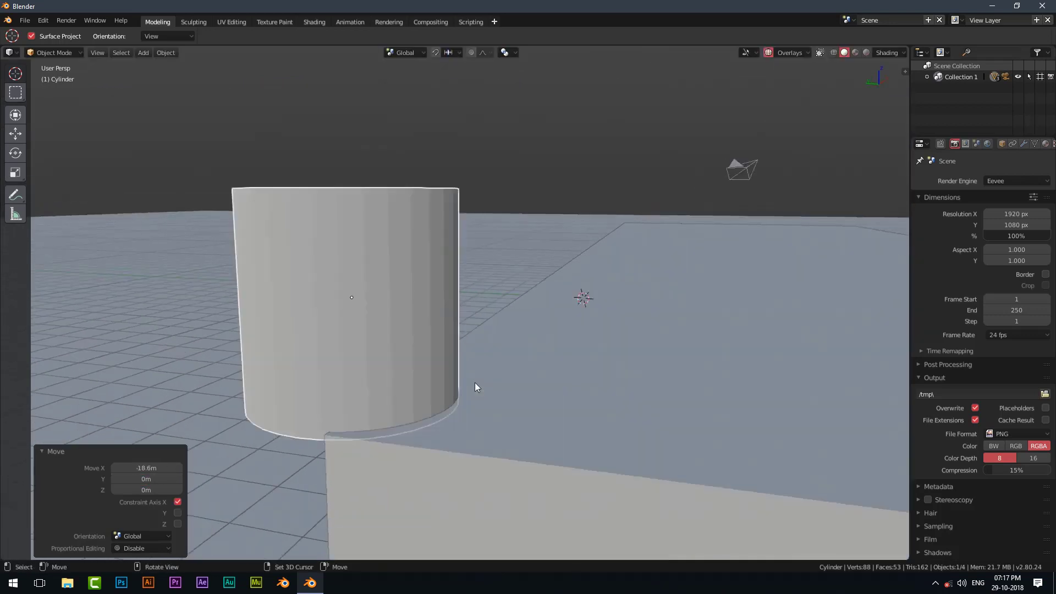
# Shrink the cylinder to 0.104 scale, lower it 72.3 cm and slide it along Y to the deck edge.
pyautogui.press('s')
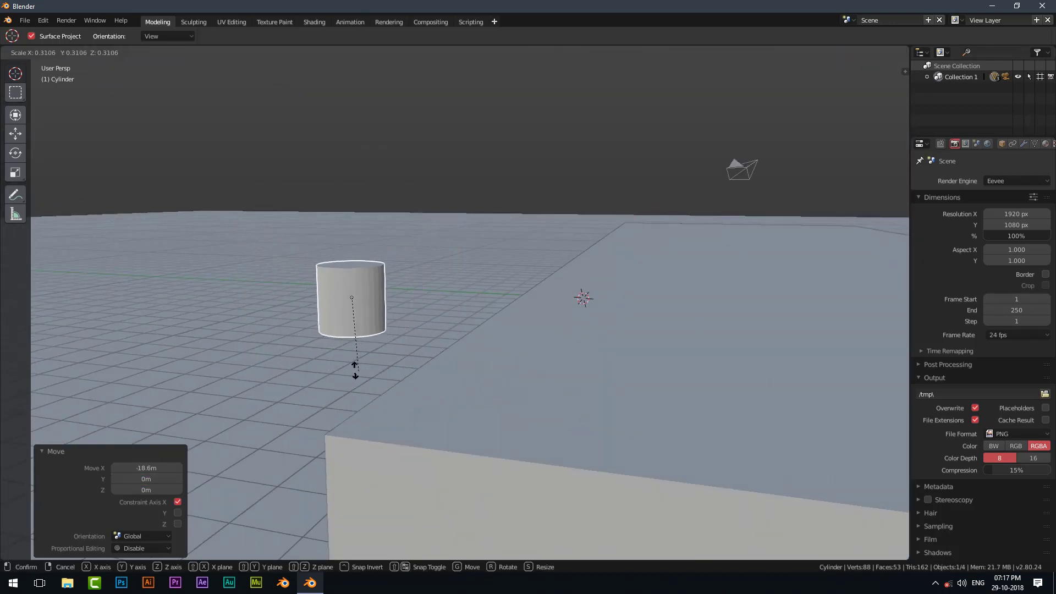
pyautogui.click(350, 322)
pyautogui.press('g')
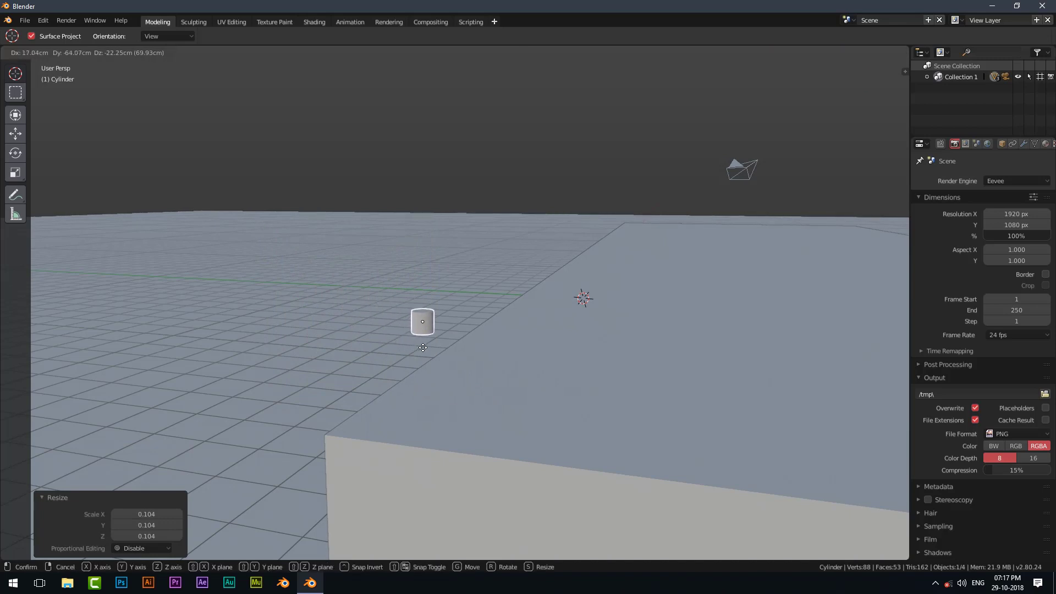
pyautogui.press('z')
pyautogui.click(439, 393)
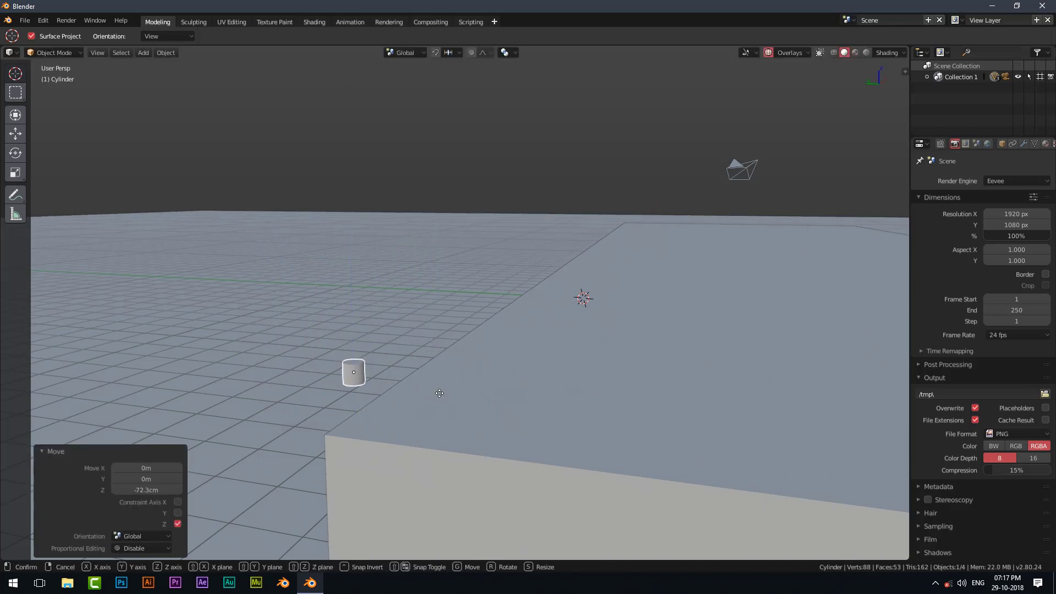
pyautogui.press('g')
pyautogui.press('y')
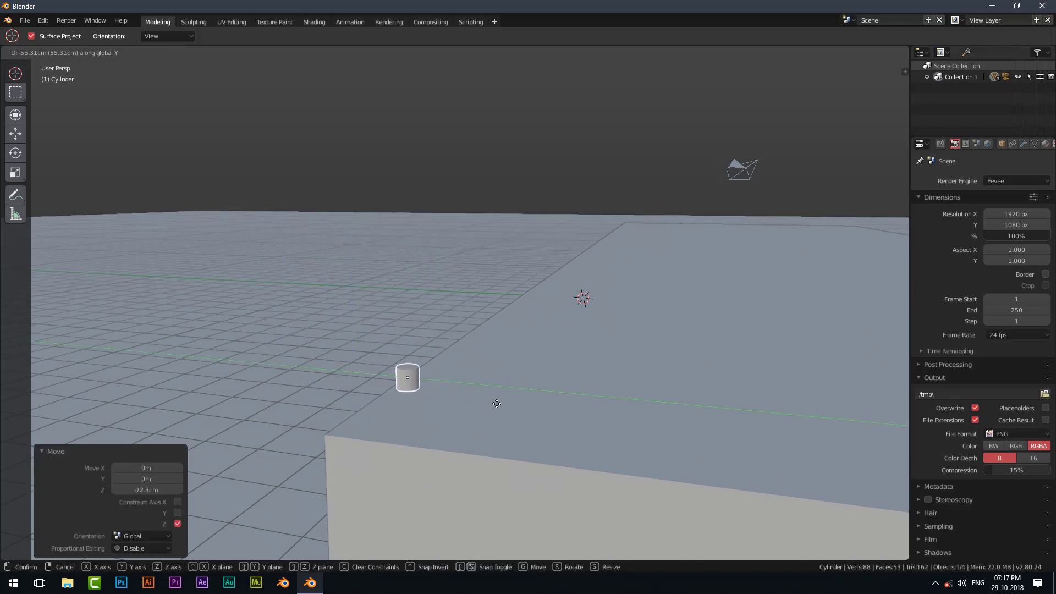
pyautogui.click(498, 404)
pyautogui.moveTo(500, 410); pyautogui.dragTo(488, 359, button='middle')
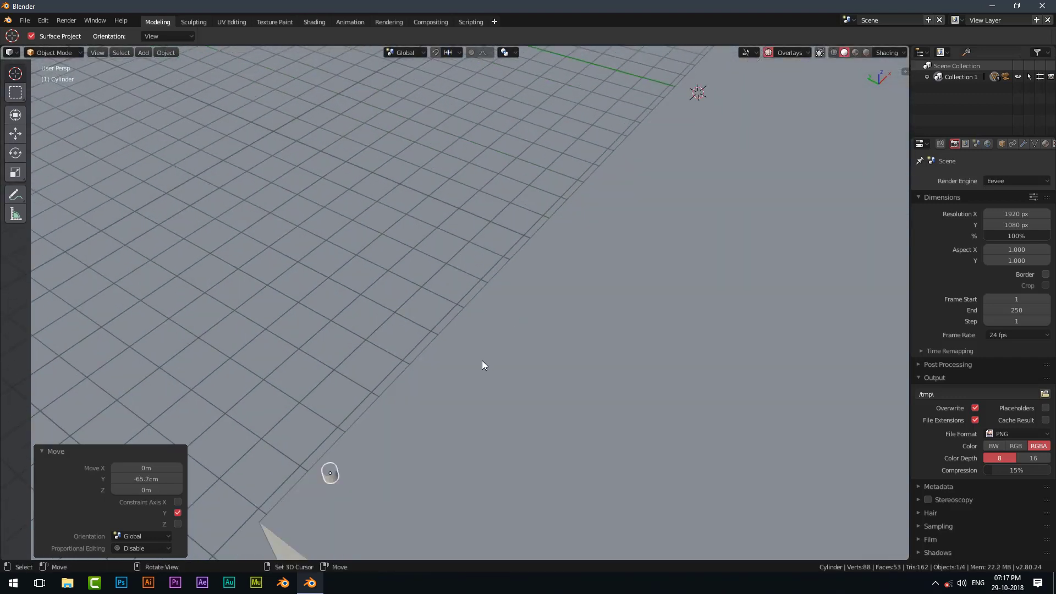
pyautogui.press('KP_Decimal')
pyautogui.scroll(-8, 466, 353)
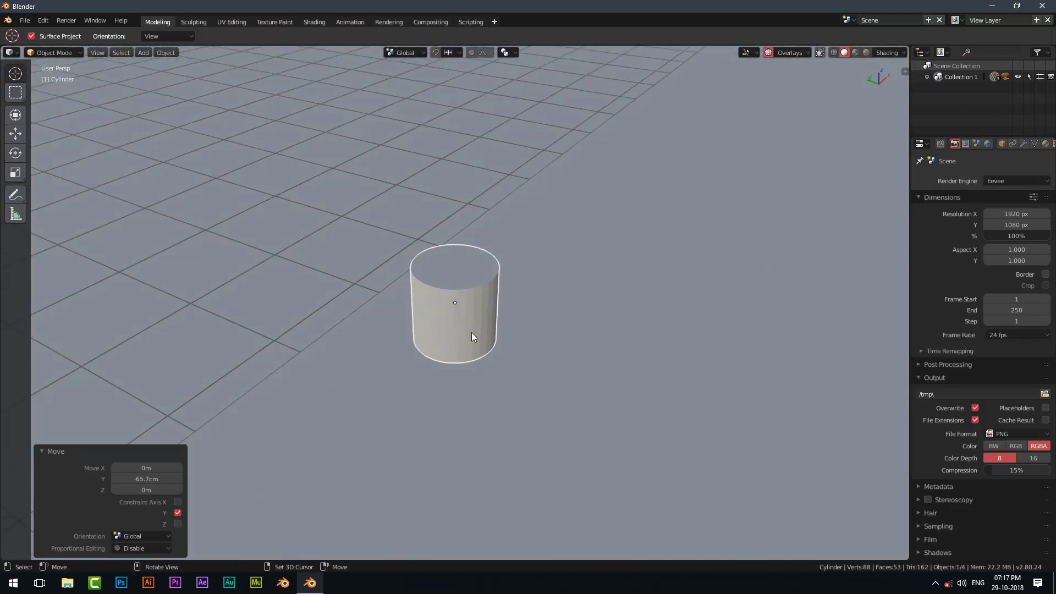
# Adjust the cylinder along X and lower it onto the slab's corner.
pyautogui.press('g')
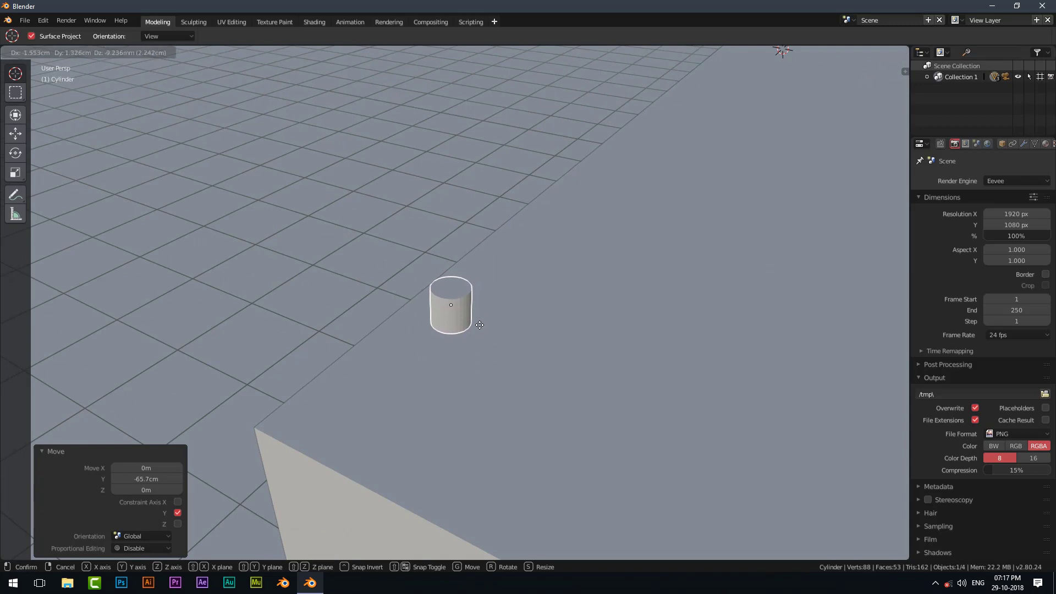
pyautogui.press('x')
pyautogui.click(386, 401)
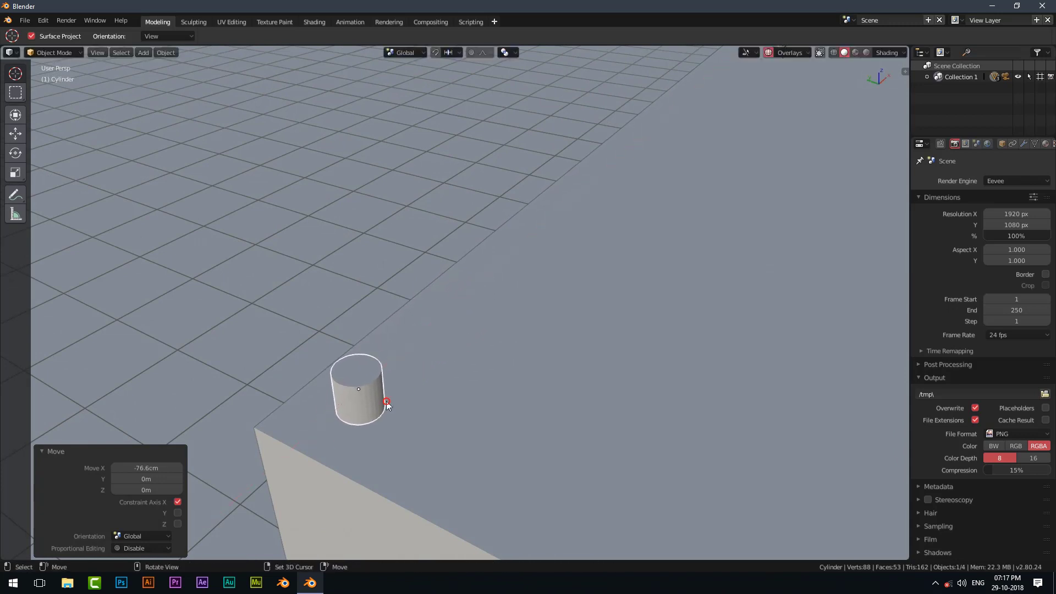
pyautogui.press('g')
pyautogui.press('z')
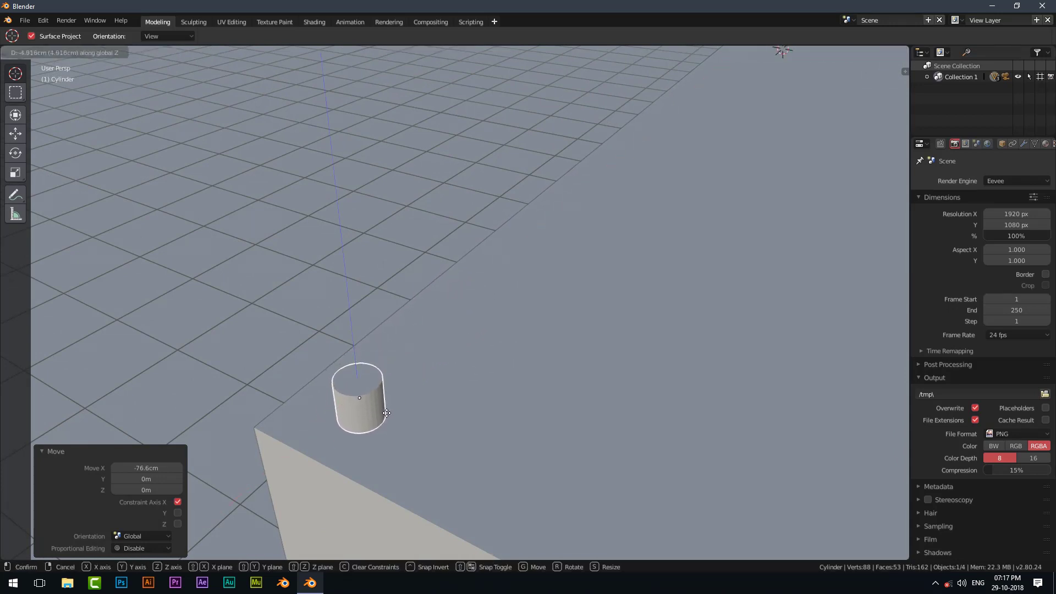
pyautogui.click(388, 424)
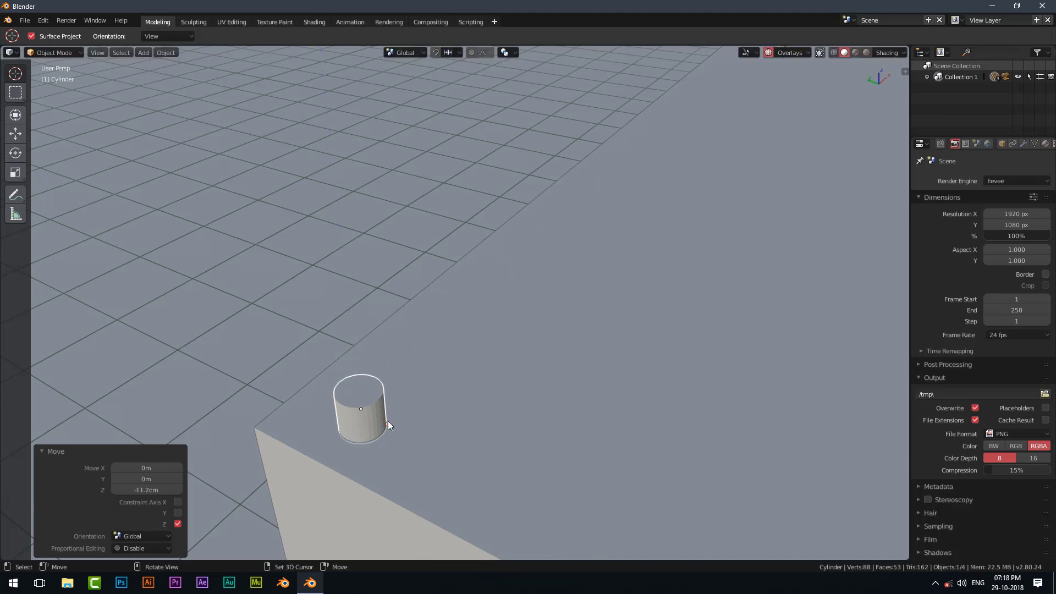
pyautogui.press('g')
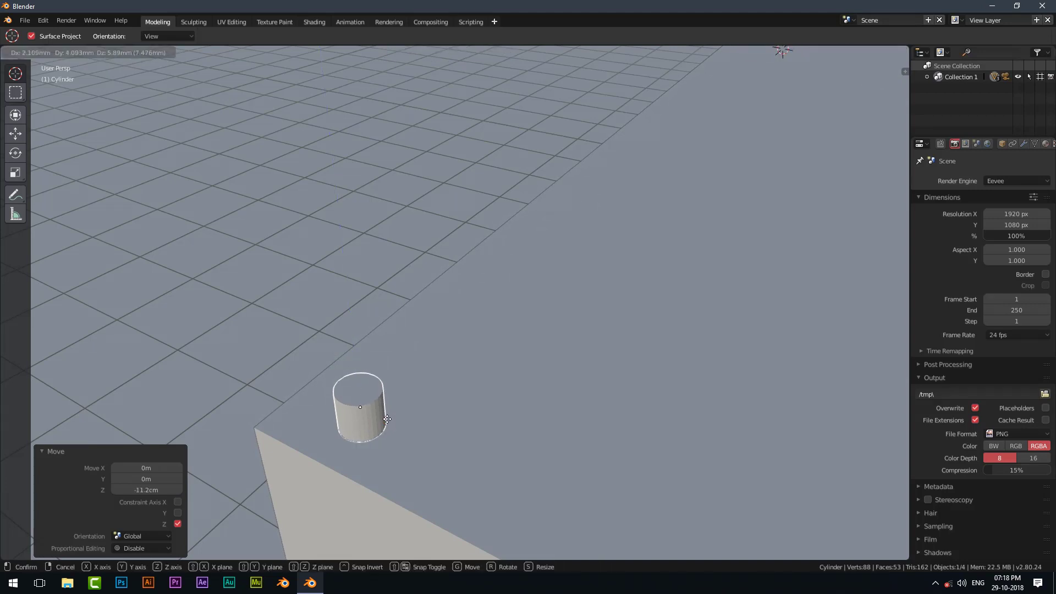
pyautogui.press('x')
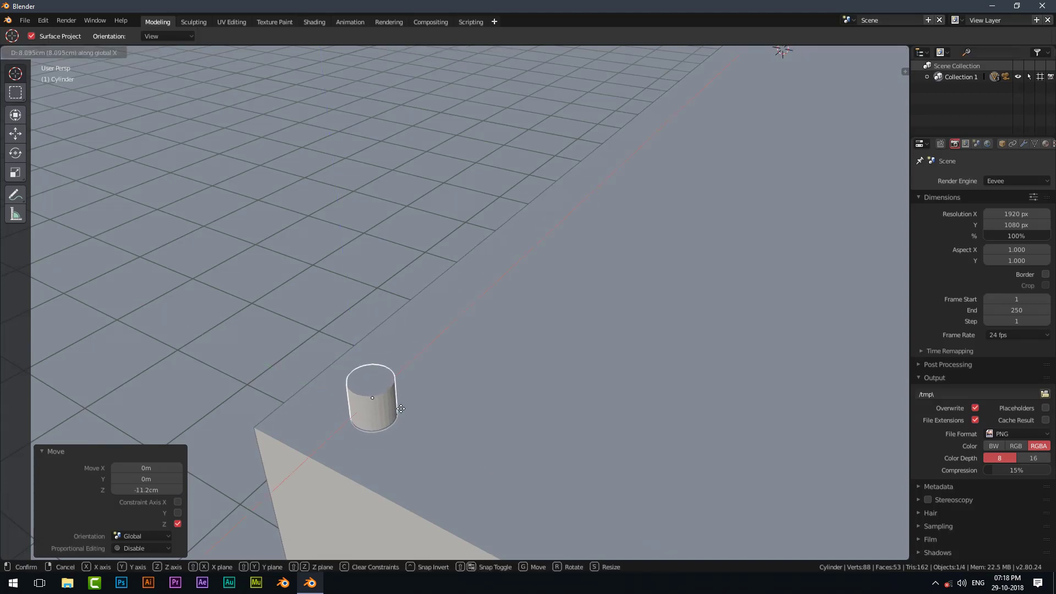
pyautogui.click(401, 406)
pyautogui.moveTo(401, 406); pyautogui.dragTo(441, 367, button='middle')
# Extrude the cylinder's top face about 3 m upward into a tall post.
pyautogui.press('Tab')
pyautogui.click(412, 364)
pyautogui.press('KP_1')
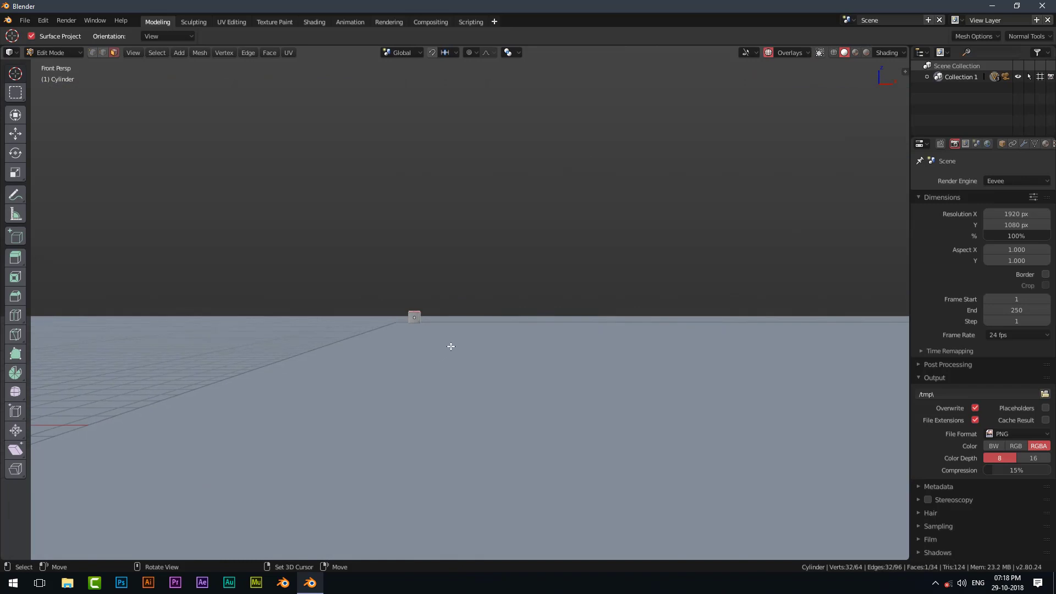
pyautogui.press('e')
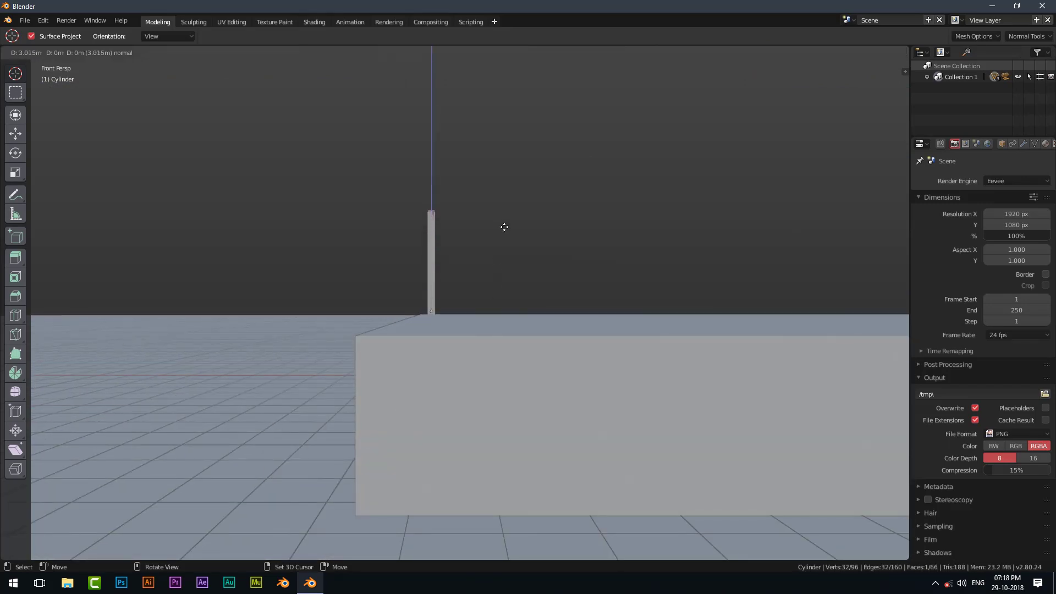
pyautogui.click(505, 226)
pyautogui.press('Tab')
pyautogui.moveTo(448, 254); pyautogui.dragTo(486, 361, button='middle')
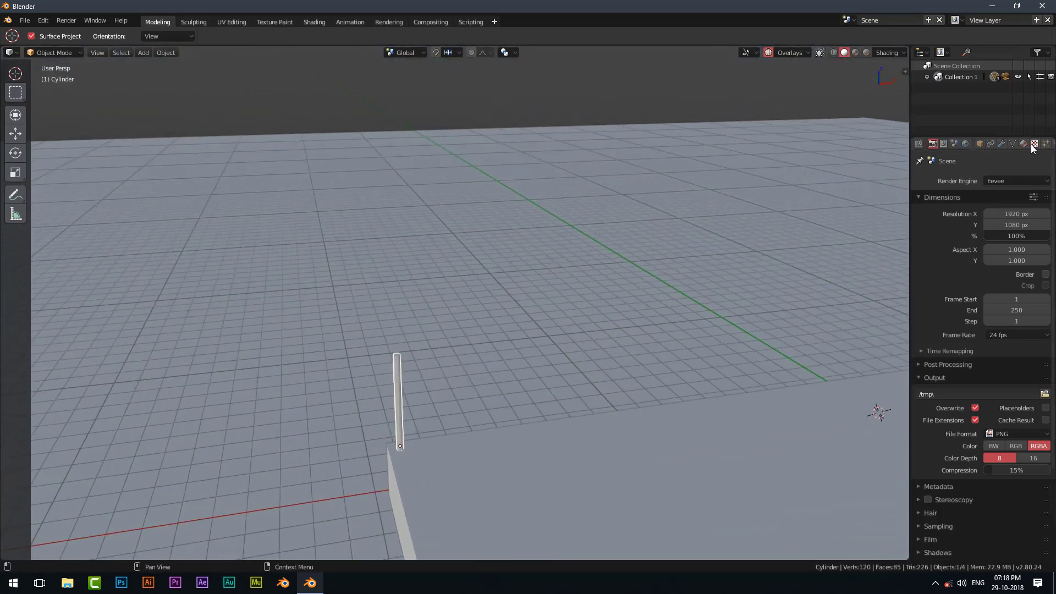
# Add an Array modifier to the post with a relative X offset of 3.
pyautogui.click(1024, 144)
pyautogui.click(1001, 144)
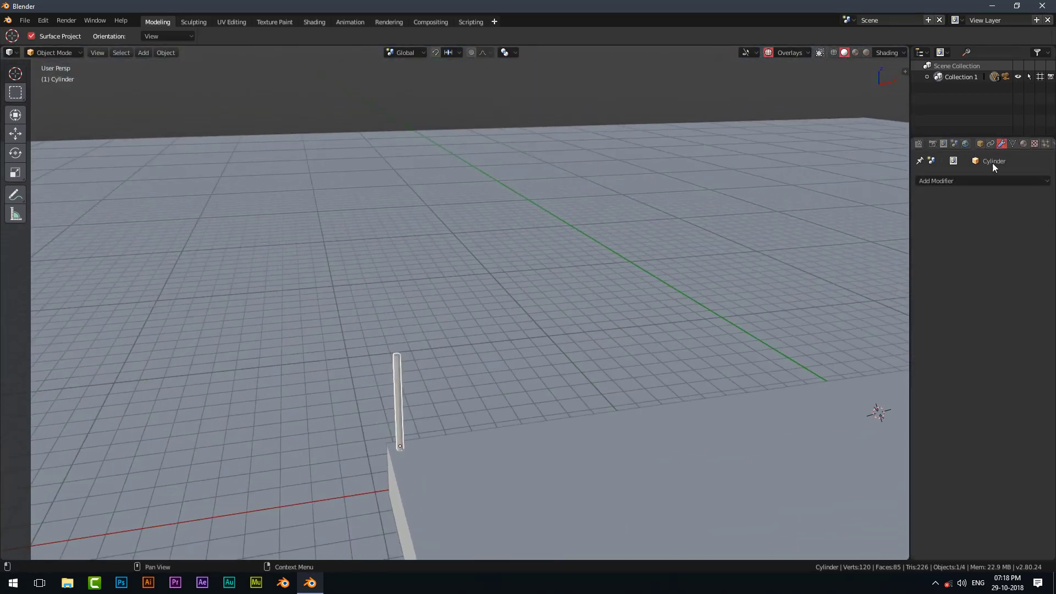
pyautogui.click(986, 179)
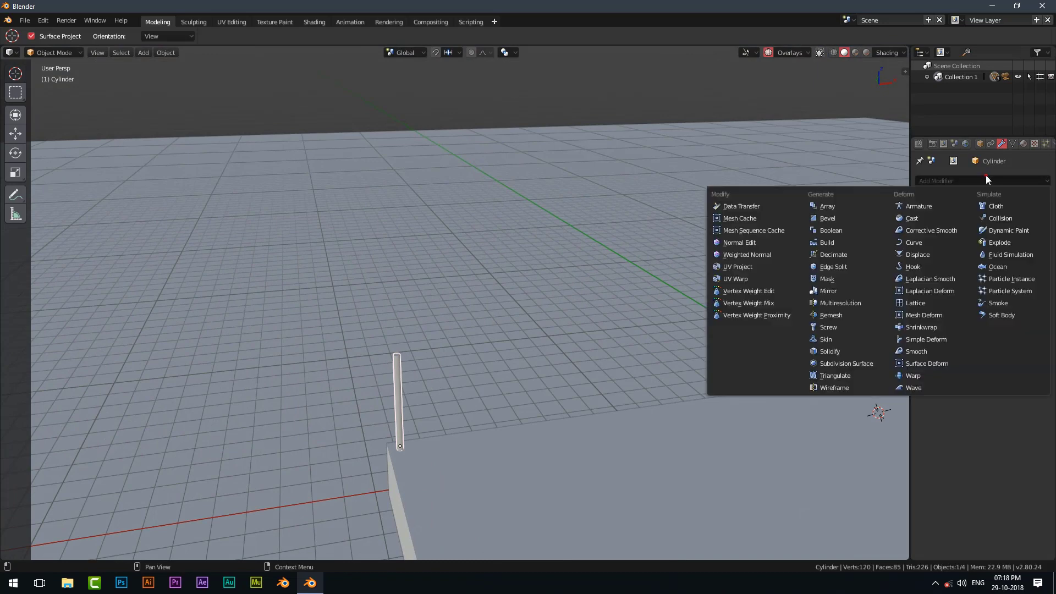
pyautogui.click(830, 207)
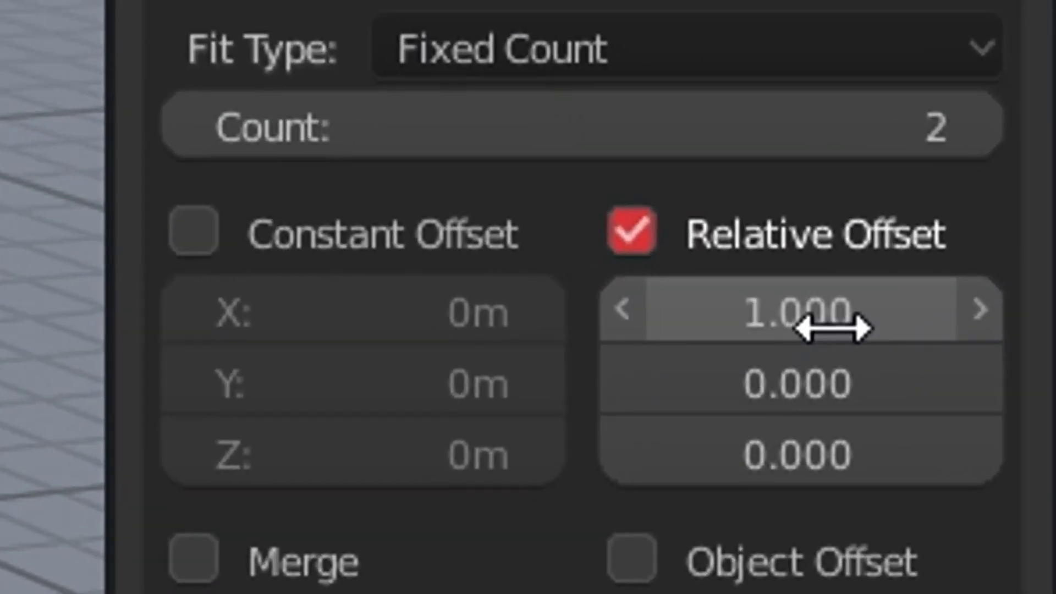
pyautogui.moveTo(834, 328)
pyautogui.mouseDown()
pyautogui.moveTo(902, 329)
pyautogui.moveTo(830, 328)
pyautogui.mouseUp()
pyautogui.click(830, 328)
pyautogui.write('3')
pyautogui.press('Return')
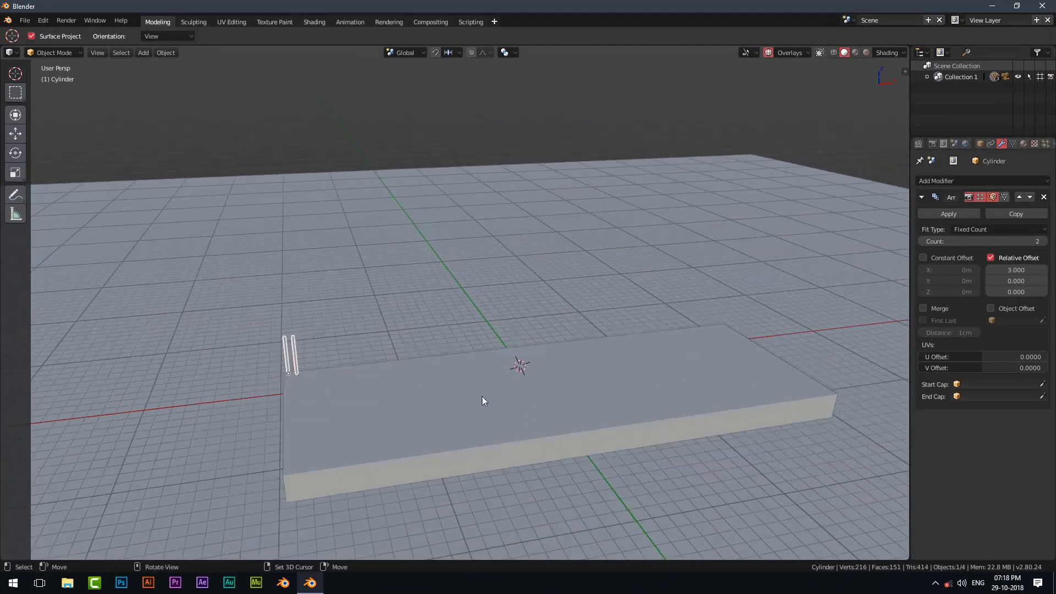
pyautogui.moveTo(482, 396); pyautogui.dragTo(588, 398, button='middle')
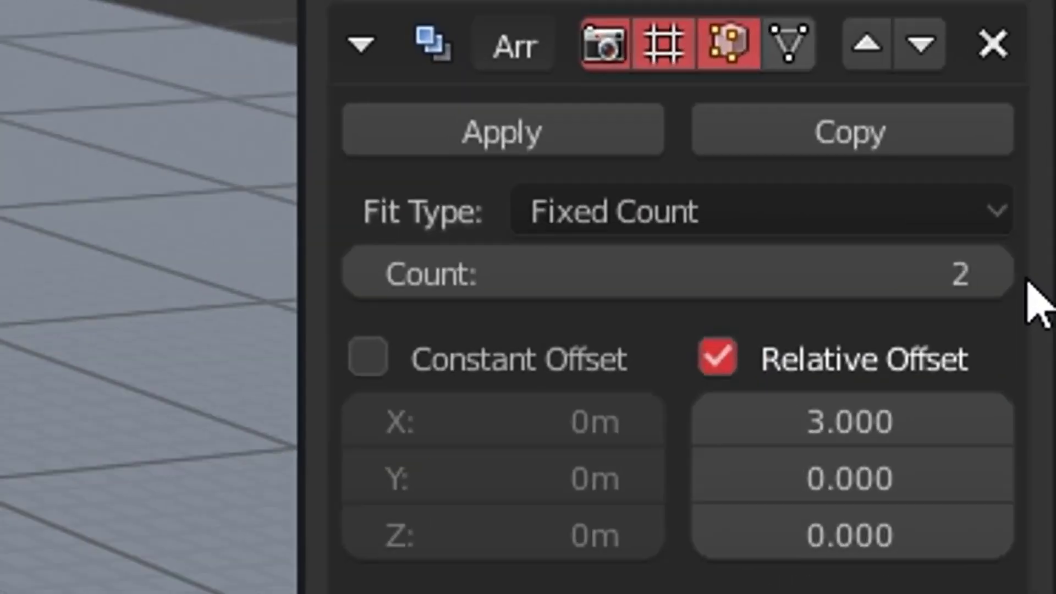
# Set the array count to 62 posts along the deck edge.
pyautogui.moveTo(1010, 277); pyautogui.dragTo(785, 297)
pyautogui.click(972, 300)
pyautogui.click(971, 301)
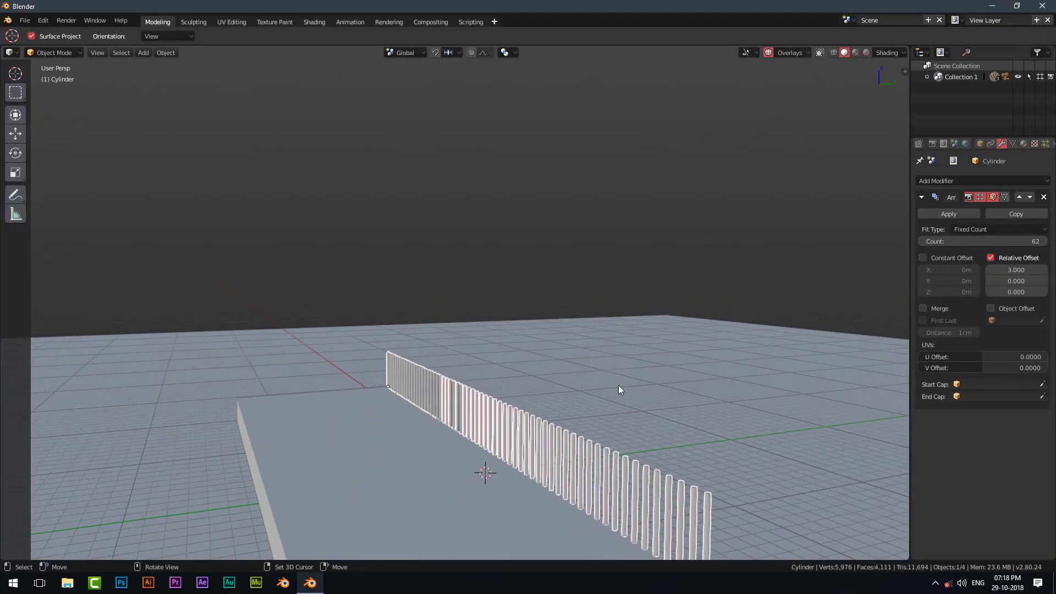
pyautogui.moveTo(618, 386); pyautogui.dragTo(741, 301, button='middle')
pyautogui.scroll(3, 750, 465)
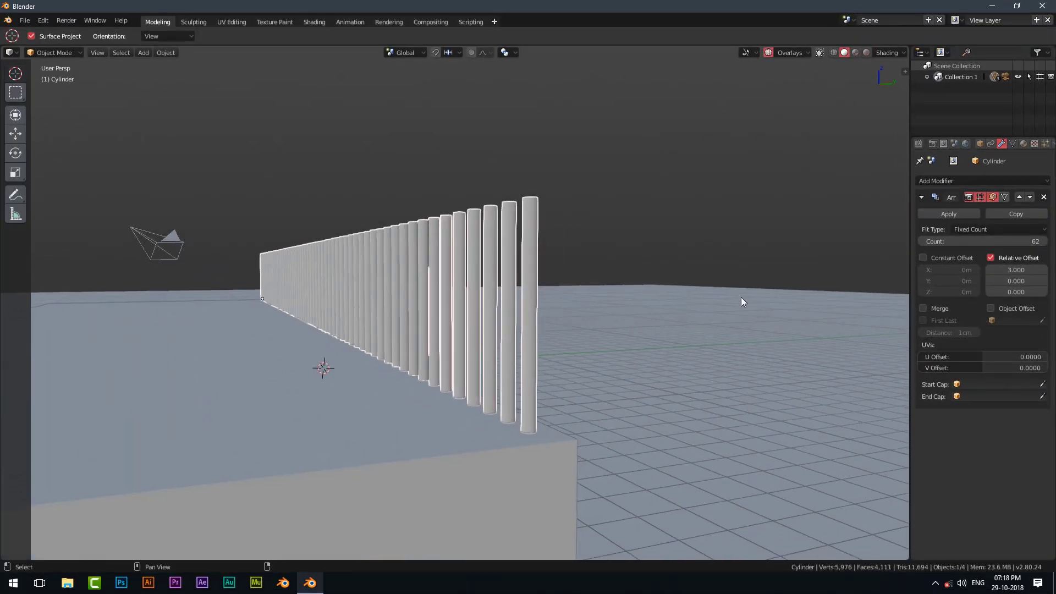
pyautogui.click(1045, 241)
pyautogui.click(926, 242)
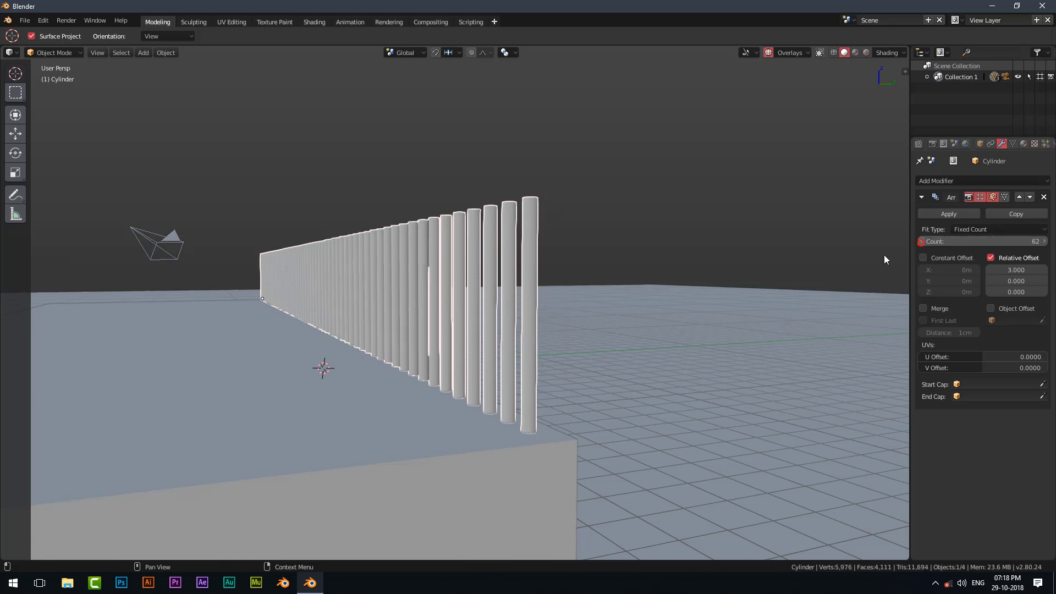
pyautogui.moveTo(759, 290); pyautogui.dragTo(373, 359, button='middle')
pyautogui.scroll(-3, 529, 356)
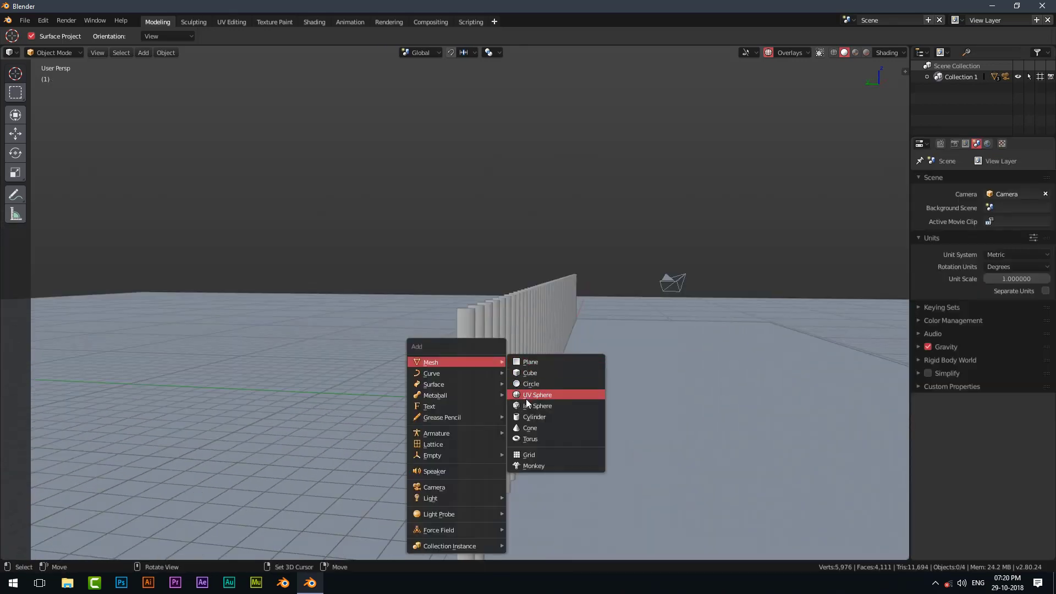
# Add a cylinder and rotate it 90° around Y so it lies on its side.
pyautogui.click(533, 417)
pyautogui.scroll(4, 562, 418)
pyautogui.scroll(1, 527, 420)
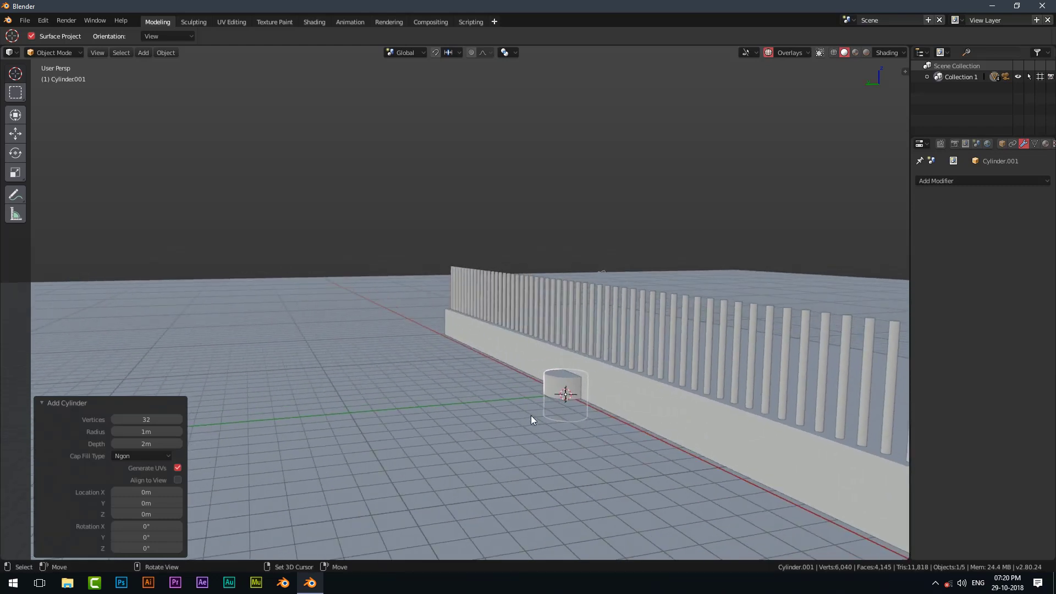
pyautogui.write('ry90')
pyautogui.press('Return')
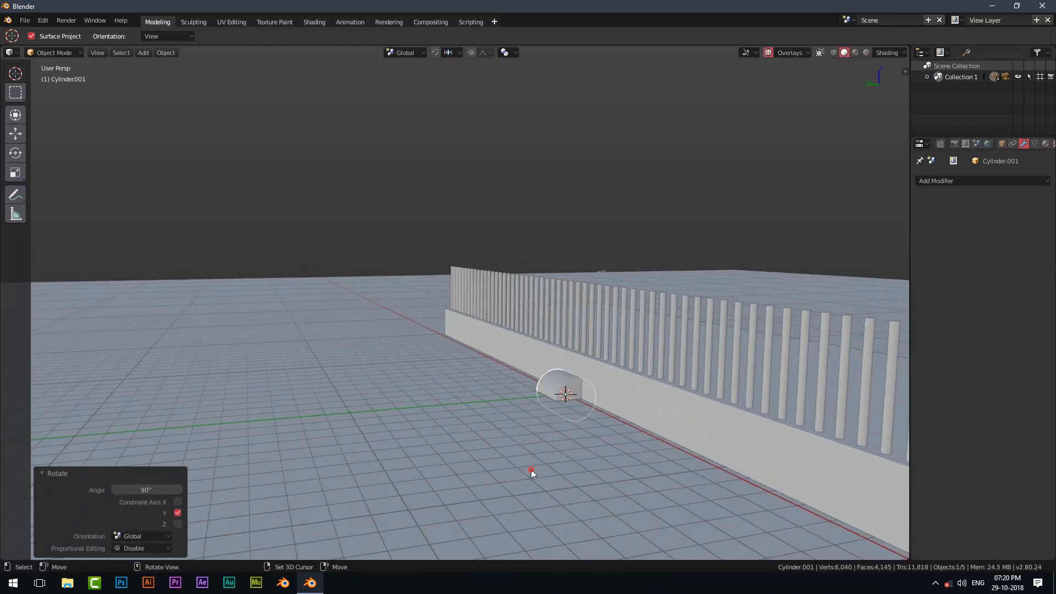
pyautogui.press('KP_1')
pyautogui.press('KP_4')
pyautogui.press('KP_4')
pyautogui.press('KP_4')
pyautogui.press('KP_4')
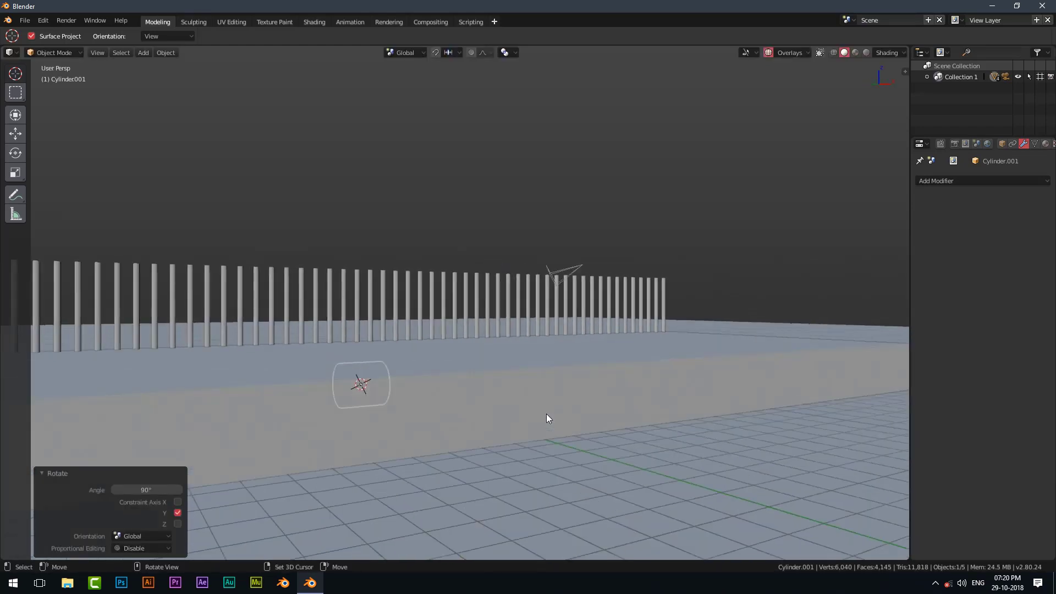
pyautogui.press('KP_5')
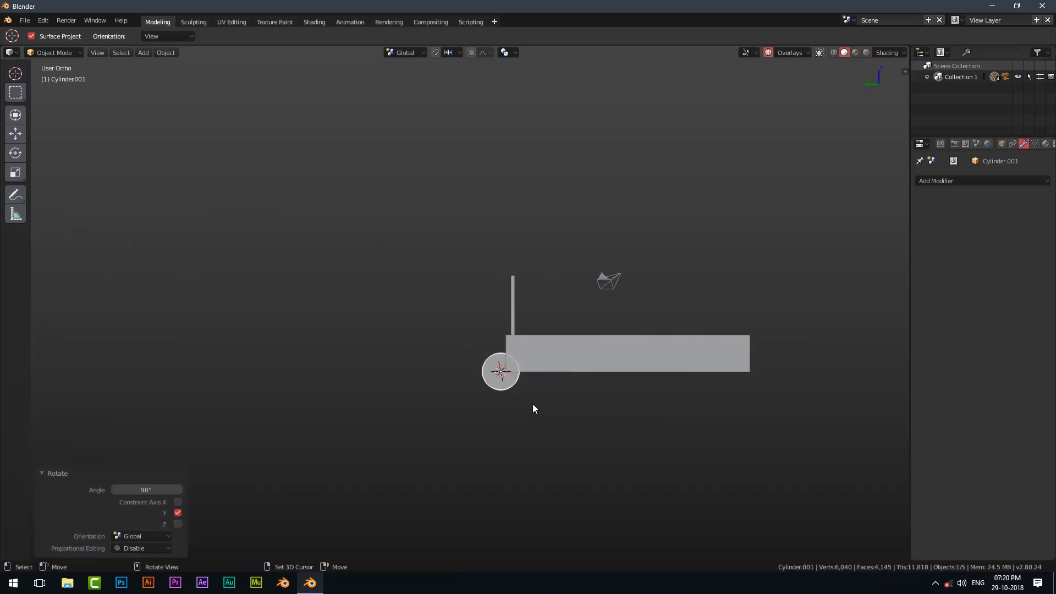
pyautogui.scroll(3, 533, 402)
# Raise the cylinder to 5.2 m and move it along Y above the posts.
pyautogui.press('g')
pyautogui.press('z')
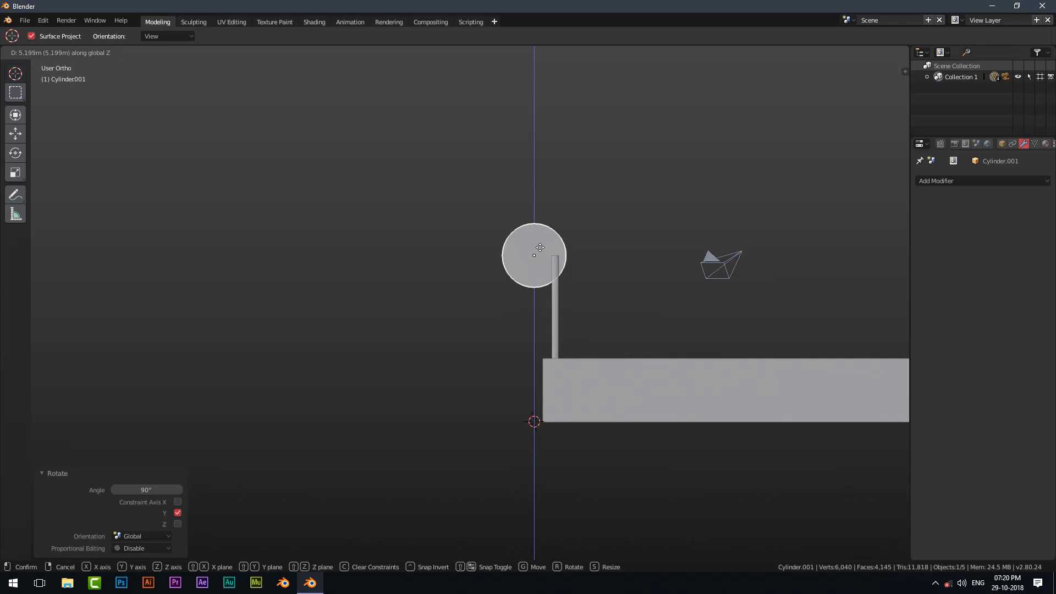
pyautogui.click(540, 248)
pyautogui.press('g')
pyautogui.press('y')
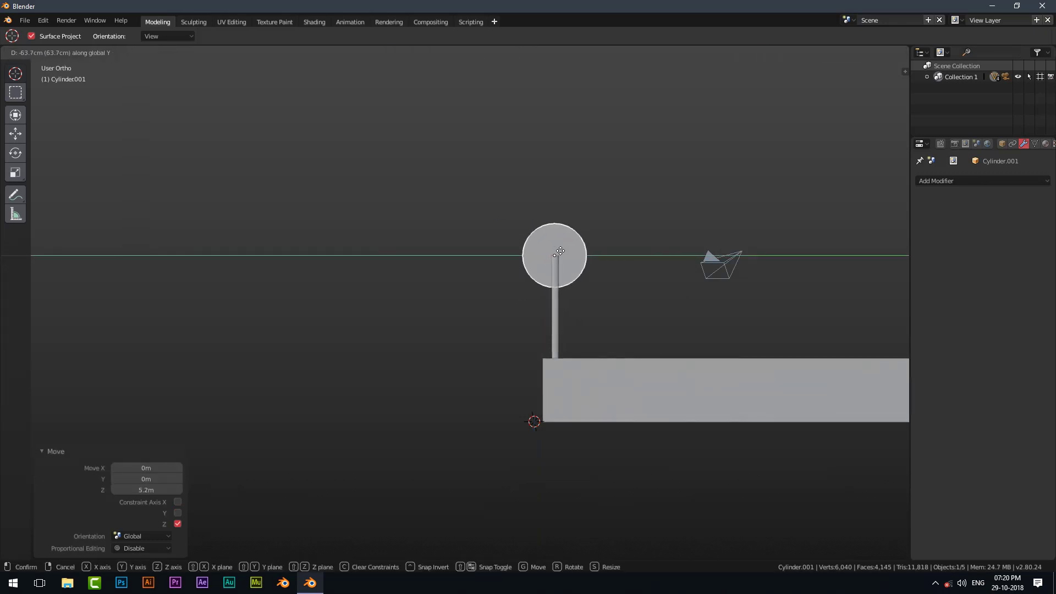
pyautogui.click(560, 251)
pyautogui.press('KP_1')
pyautogui.scroll(-3, 345, 294)
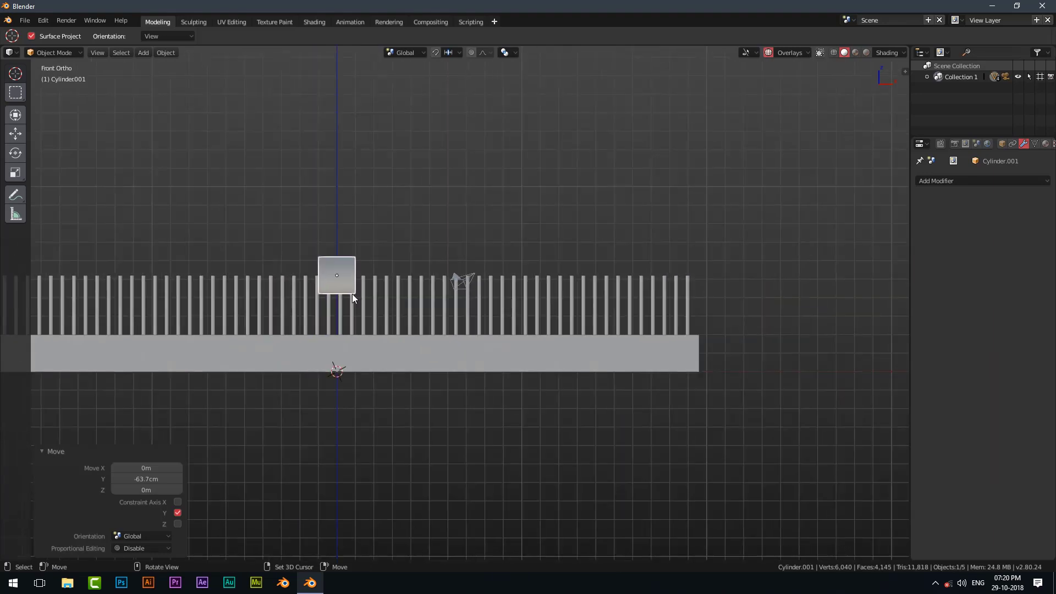
pyautogui.keyDown('shift'); pyautogui.moveTo(346, 293); pyautogui.dragTo(506, 322, button='middle'); pyautogui.keyUp('shift')
pyautogui.scroll(3, 606, 292)
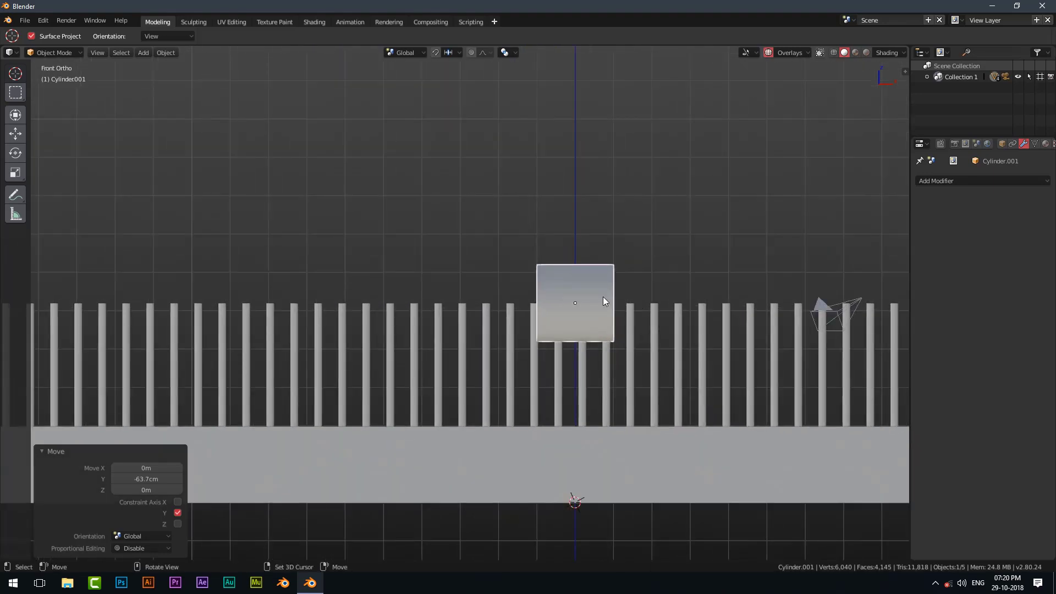
# Shrink the cylinder to 0.169 scale and begin moving it along X toward the left end.
pyautogui.press('s')
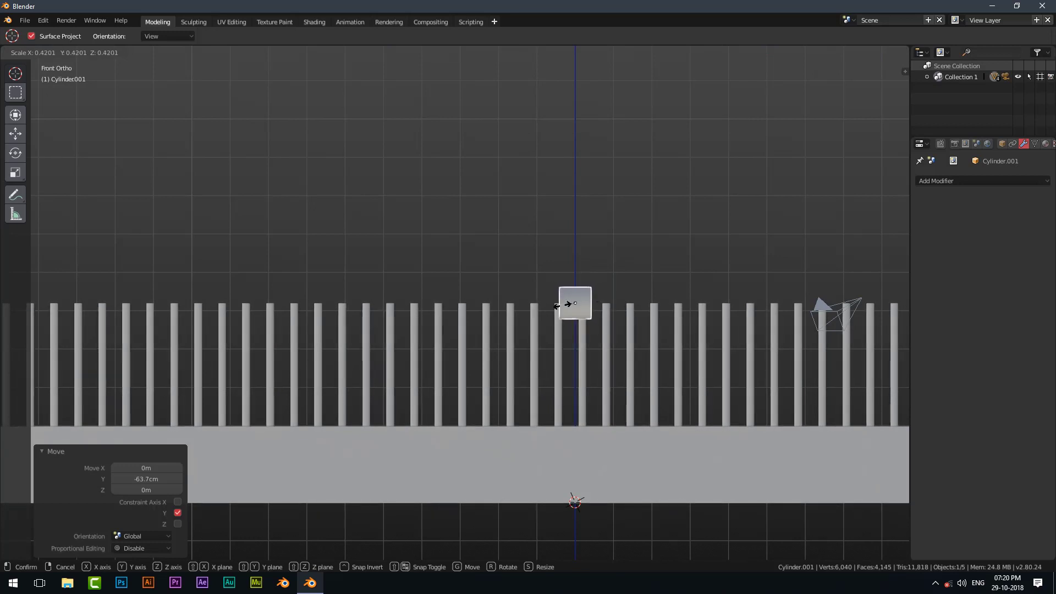
pyautogui.click(483, 311)
pyautogui.scroll(-1, 487, 316)
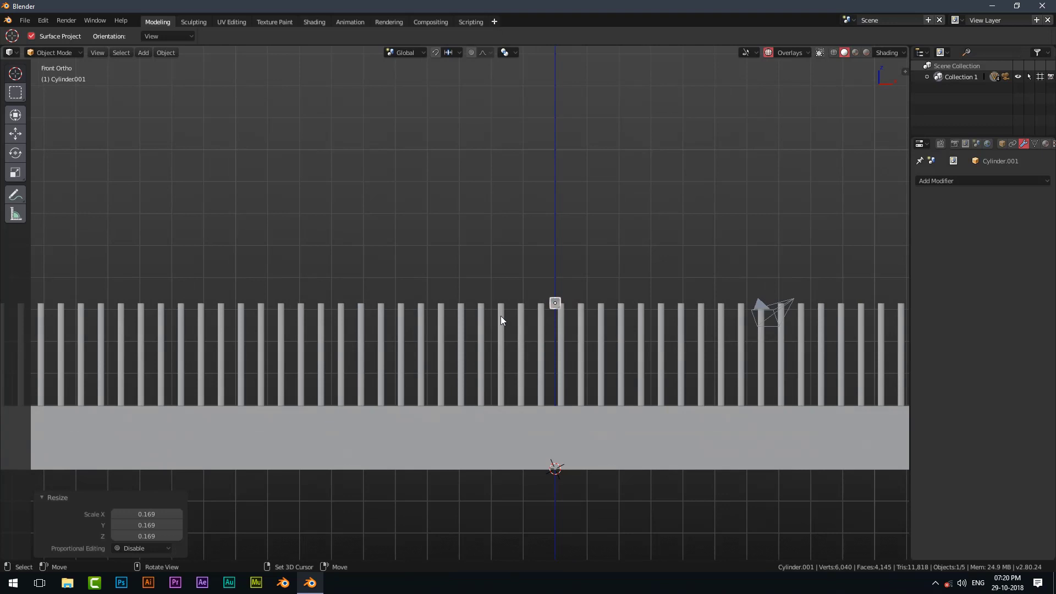
pyautogui.scroll(-2, 501, 315)
pyautogui.press('g')
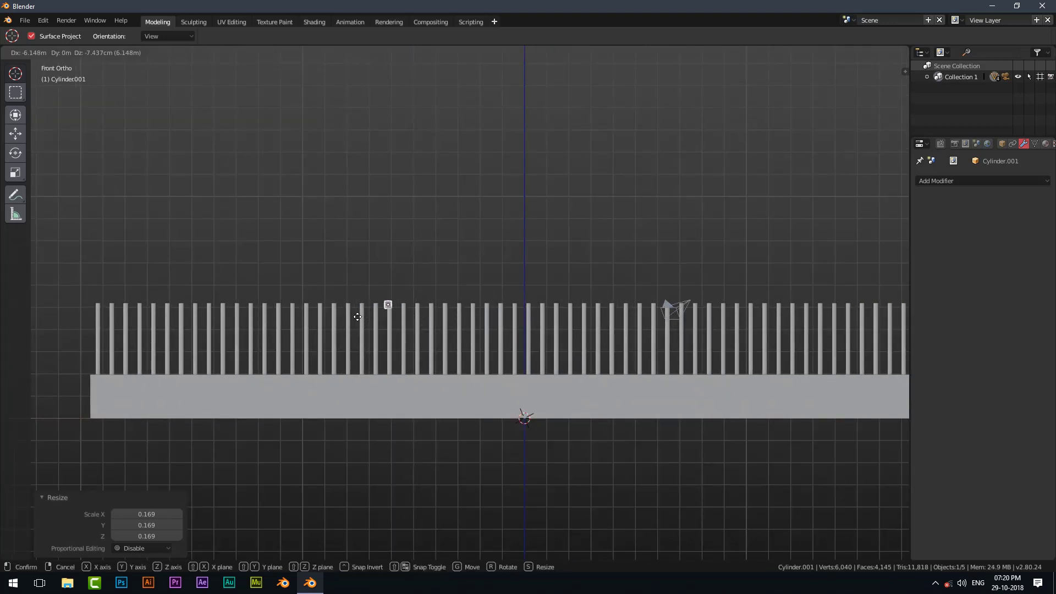
pyautogui.press('x')
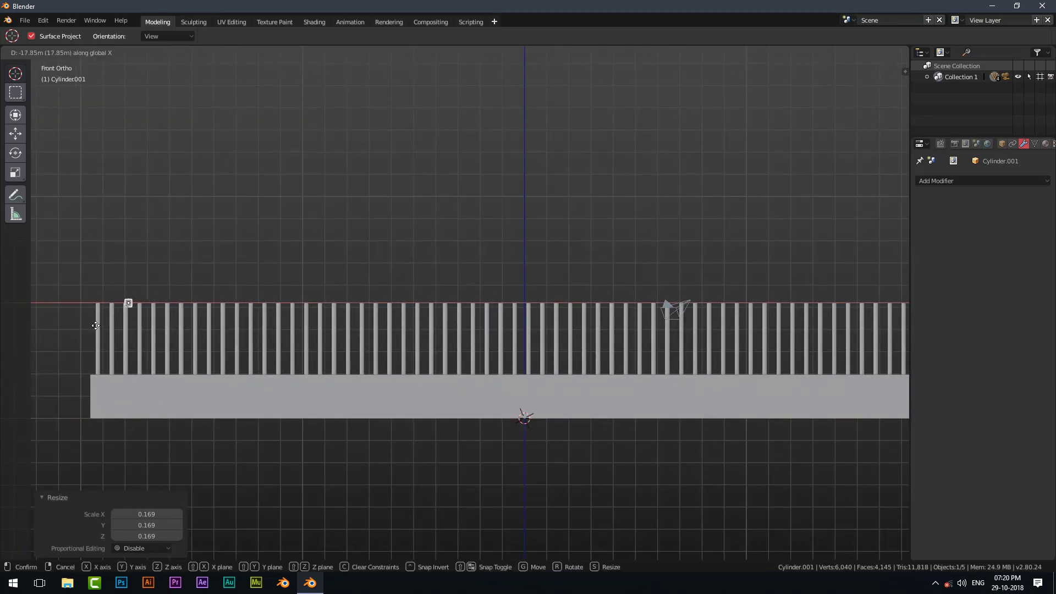
# Frame the cylinder above the leftmost post in an angled perspective view of the fence.
pyautogui.click(72, 326)
pyautogui.moveTo(72, 325); pyautogui.dragTo(301, 408, button='middle')
pyautogui.press('KP_Decimal')
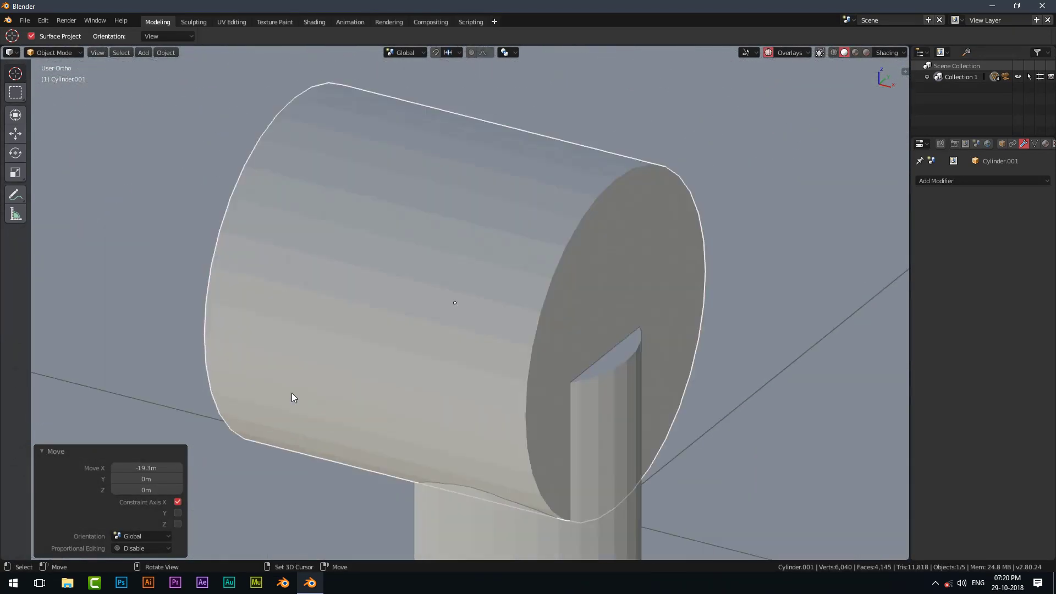
pyautogui.scroll(-5, 328, 392)
pyautogui.press('KP_5')
pyautogui.scroll(-6, 341, 393)
# Extrude the cylinder's end face into a long rail spanning all the fence posts.
pyautogui.press('Tab')
pyautogui.scroll(6, 476, 325)
pyautogui.click(477, 325)
pyautogui.scroll(-8, 349, 355)
pyautogui.moveTo(350, 355); pyautogui.dragTo(462, 382, button='middle')
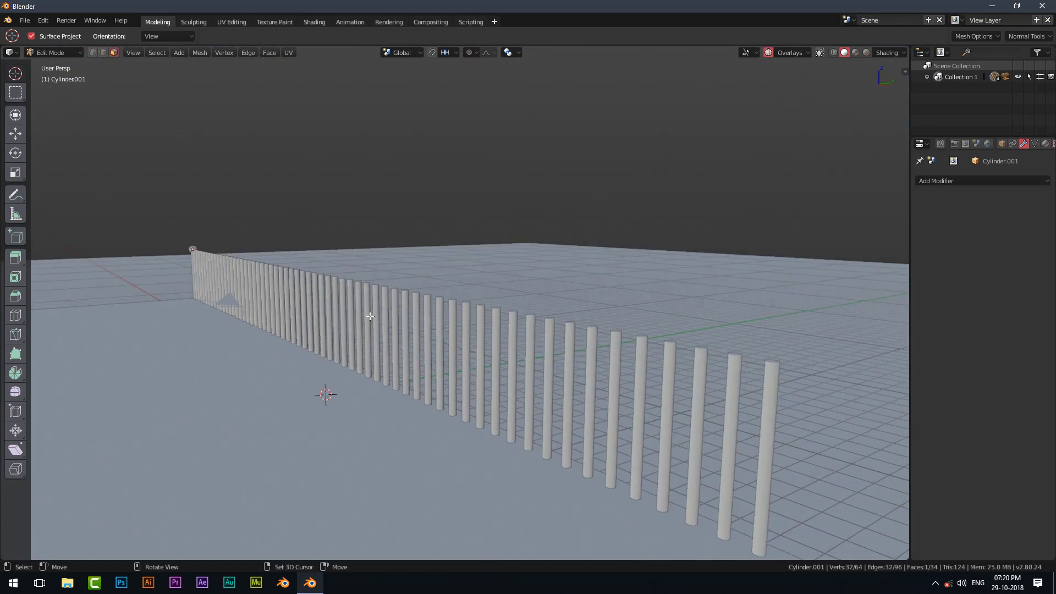
pyautogui.press('e')
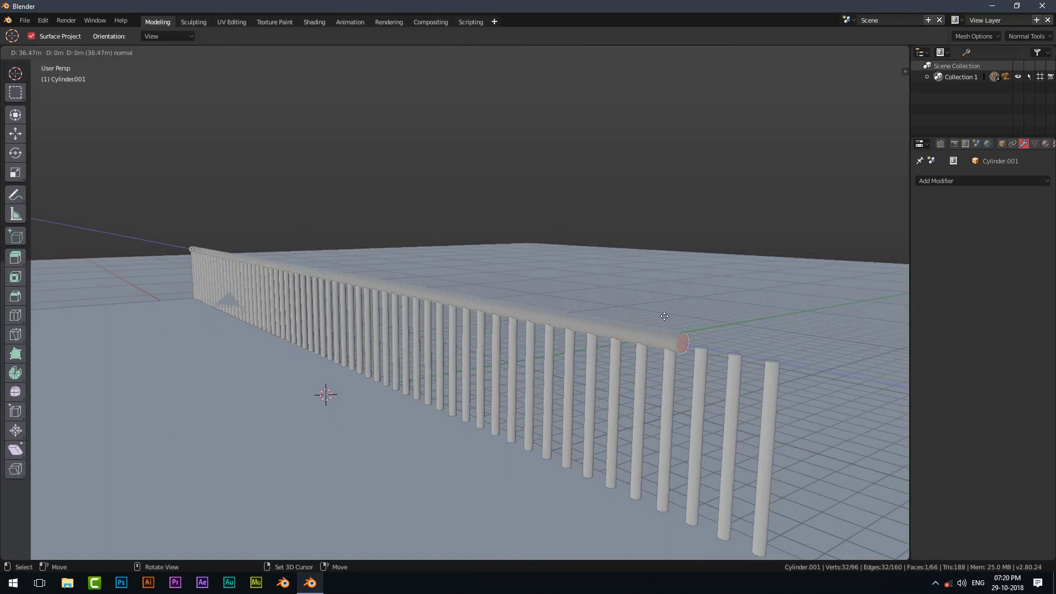
pyautogui.click(799, 332)
# Extrude the rail's near end slightly and bevel it into a multi-segment rounded cap.
pyautogui.scroll(10, 735, 333)
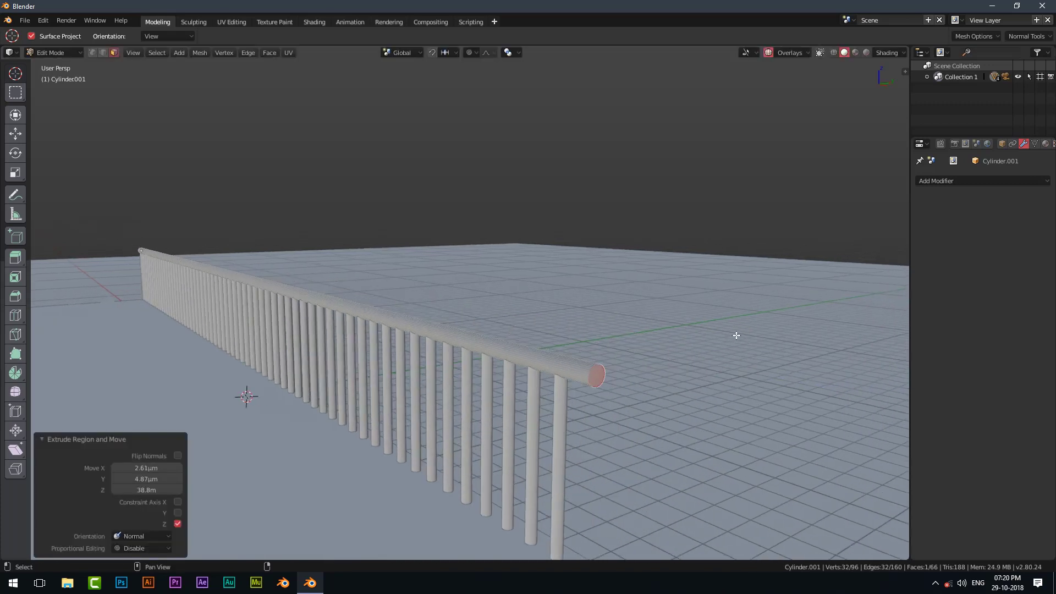
pyautogui.scroll(-5, 643, 317)
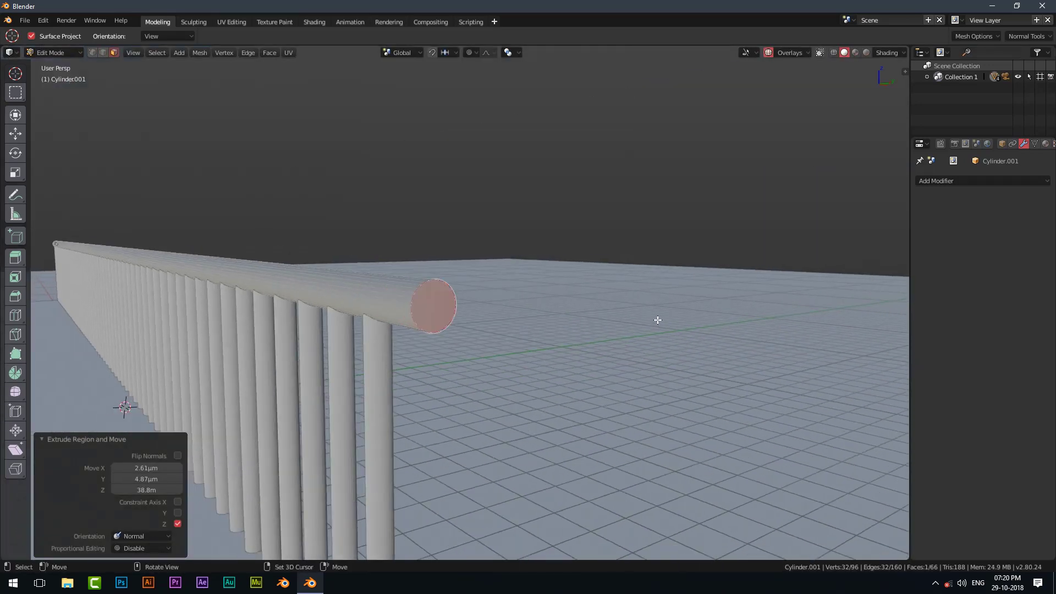
pyautogui.press('e')
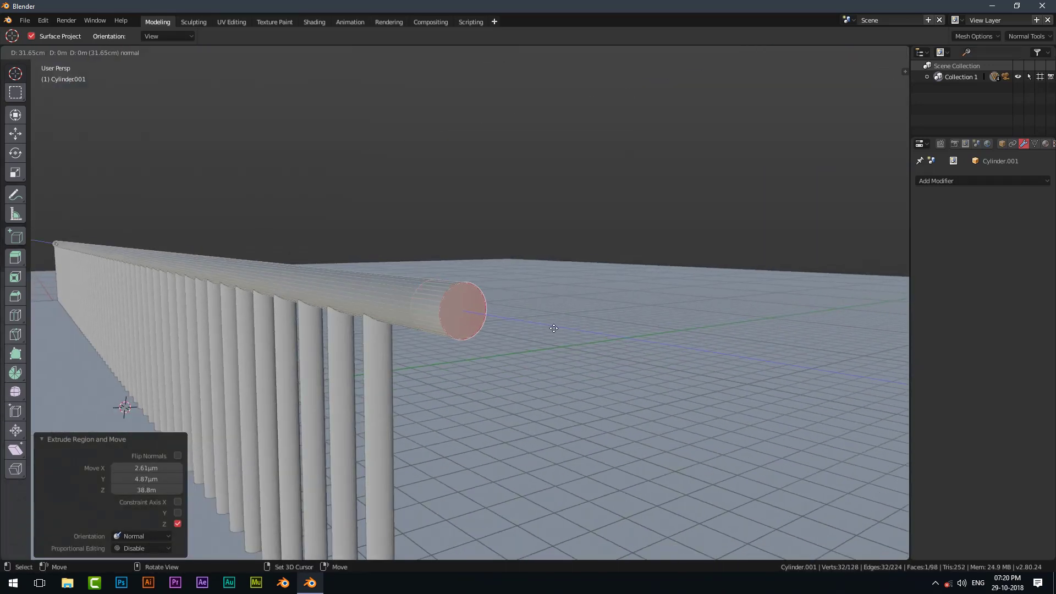
pyautogui.click(545, 326)
pyautogui.hotkey('ctrl', 'b')
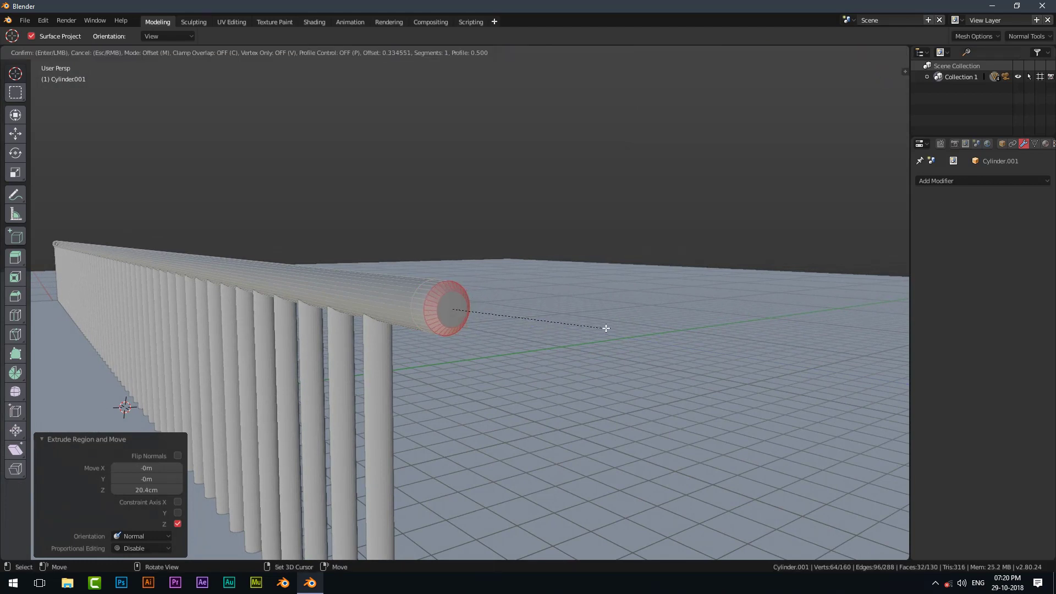
pyautogui.scroll(2, 616, 328)
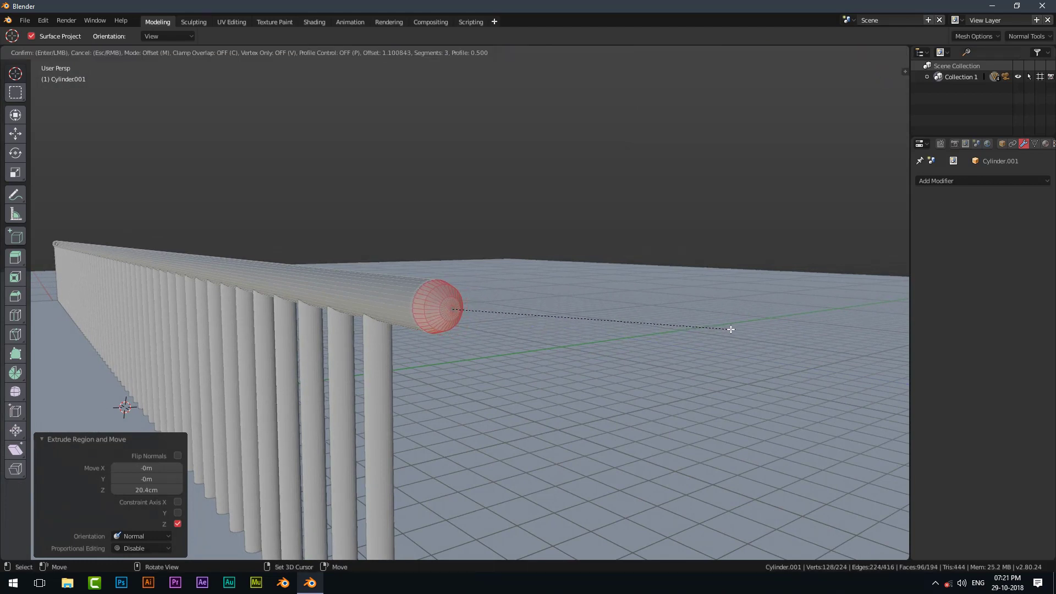
pyautogui.scroll(1, 734, 329)
pyautogui.click(748, 329)
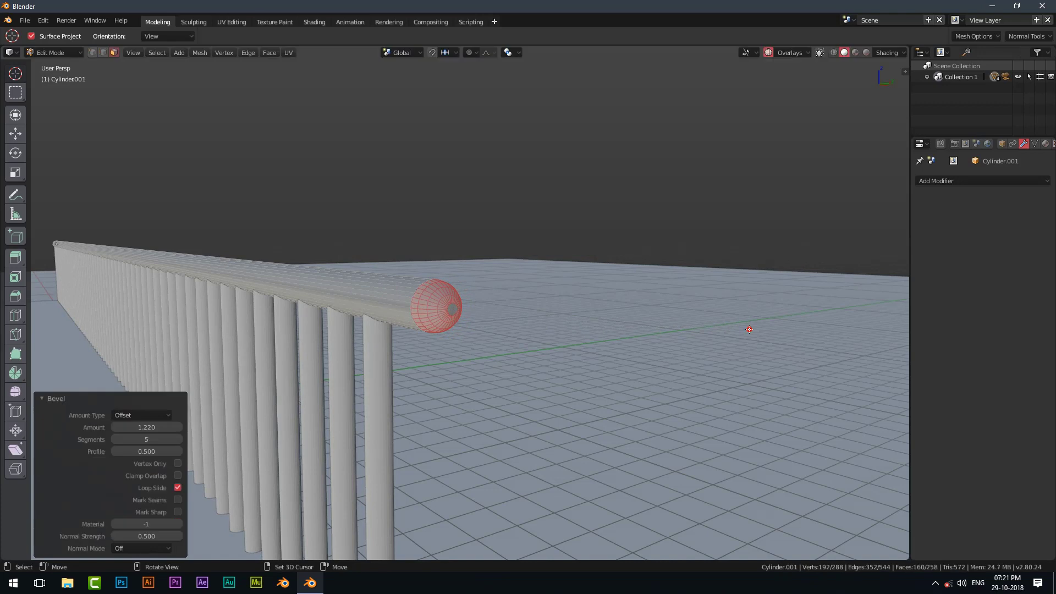
pyautogui.hotkey('ctrl', 'z')
pyautogui.hotkey('ctrl', 'b')
pyautogui.scroll(1, 668, 327)
# Finish the near-end rounded cap and select the rail's far end face.
pyautogui.click(748, 329)
pyautogui.press('Tab')
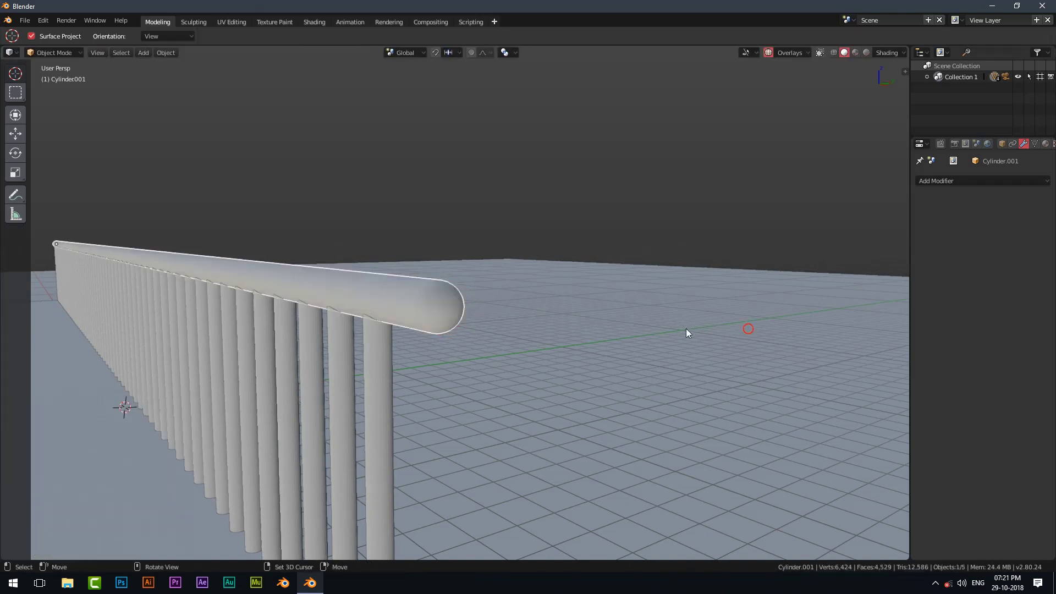
pyautogui.moveTo(613, 328); pyautogui.dragTo(449, 368, button='middle')
pyautogui.press('Tab')
pyautogui.click(472, 517)
# Extrude the rail's far end a little and bevel it into a rounded cap.
pyautogui.keyDown('shift'); pyautogui.moveTo(473, 518); pyautogui.dragTo(472, 455, button='middle'); pyautogui.keyUp('shift')
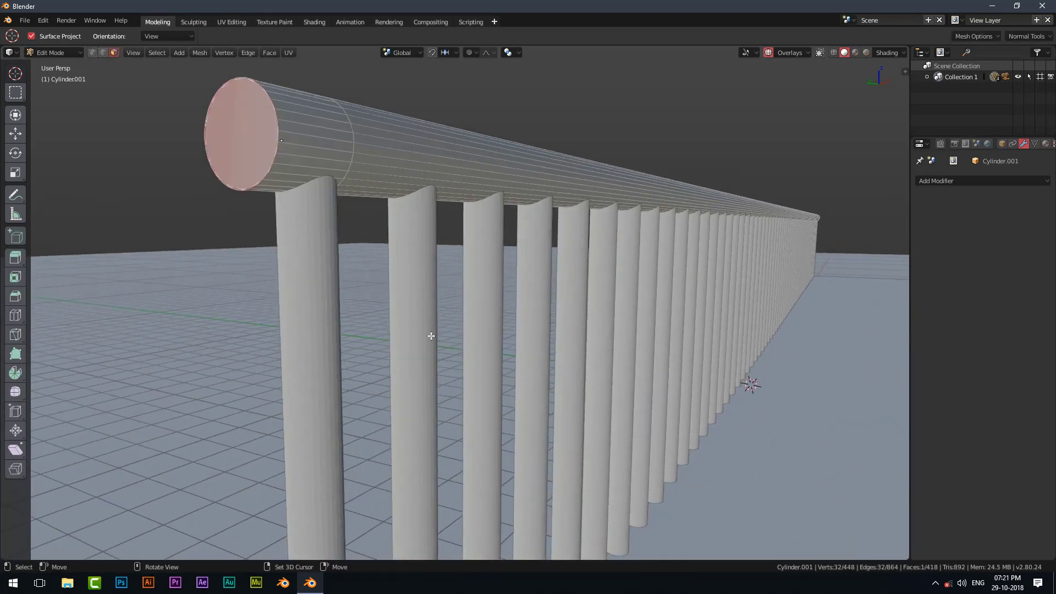
pyautogui.scroll(-5, 431, 333)
pyautogui.scroll(1, 418, 336)
pyautogui.press('e')
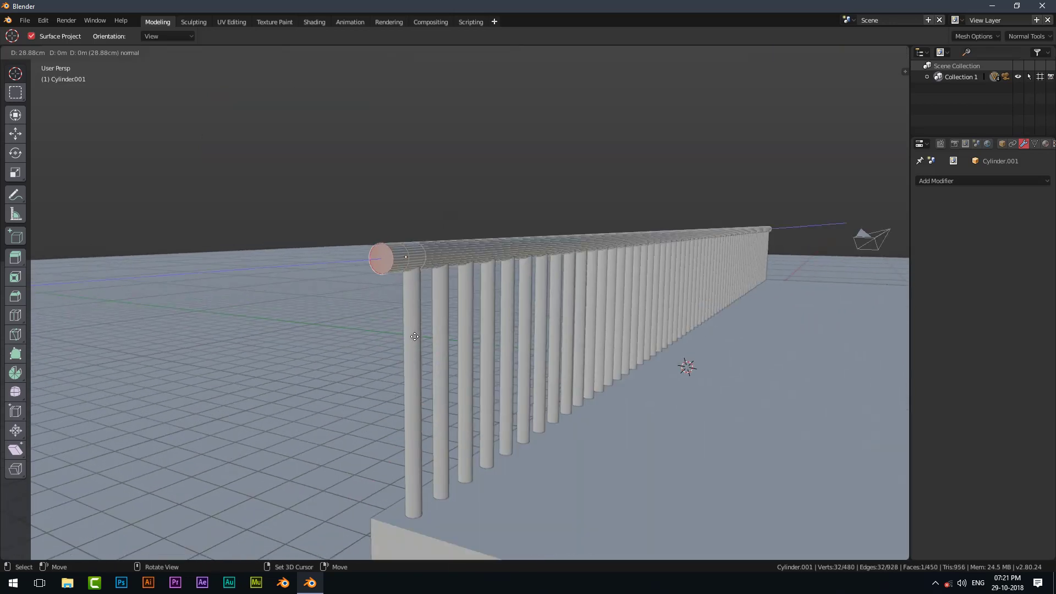
pyautogui.click(414, 337)
pyautogui.hotkey('ctrl', 'b')
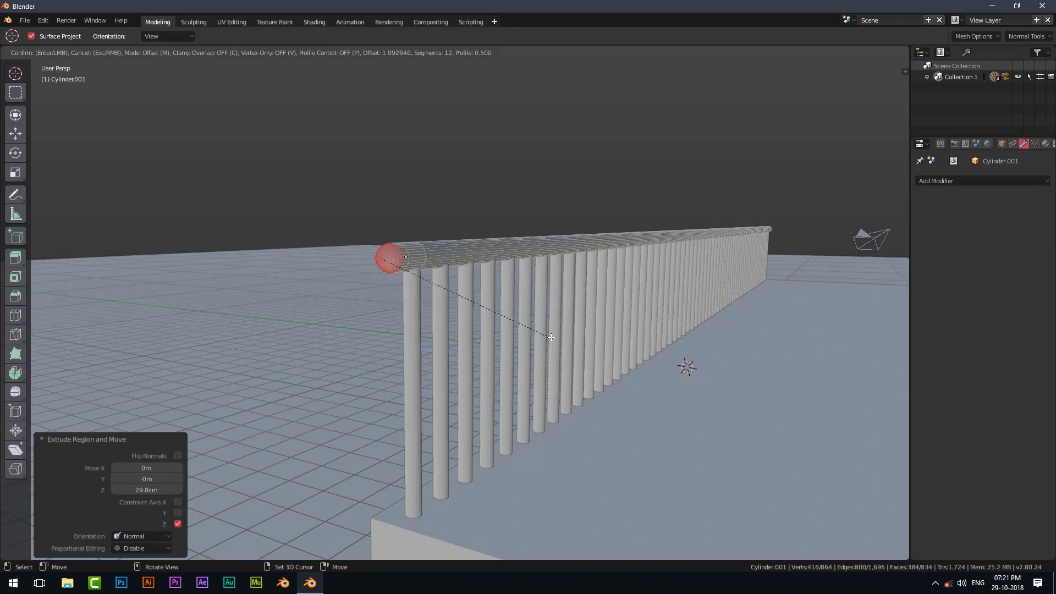
pyautogui.click(524, 337)
pyautogui.press('Tab')
# Select the large ground plane from a view looking down on the fence.
pyautogui.scroll(-3, 460, 335)
pyautogui.moveTo(460, 335)
pyautogui.mouseDown(button='middle')
pyautogui.moveTo(365, 346)
pyautogui.moveTo(404, 370)
pyautogui.moveTo(441, 338)
pyautogui.mouseUp(button='middle')
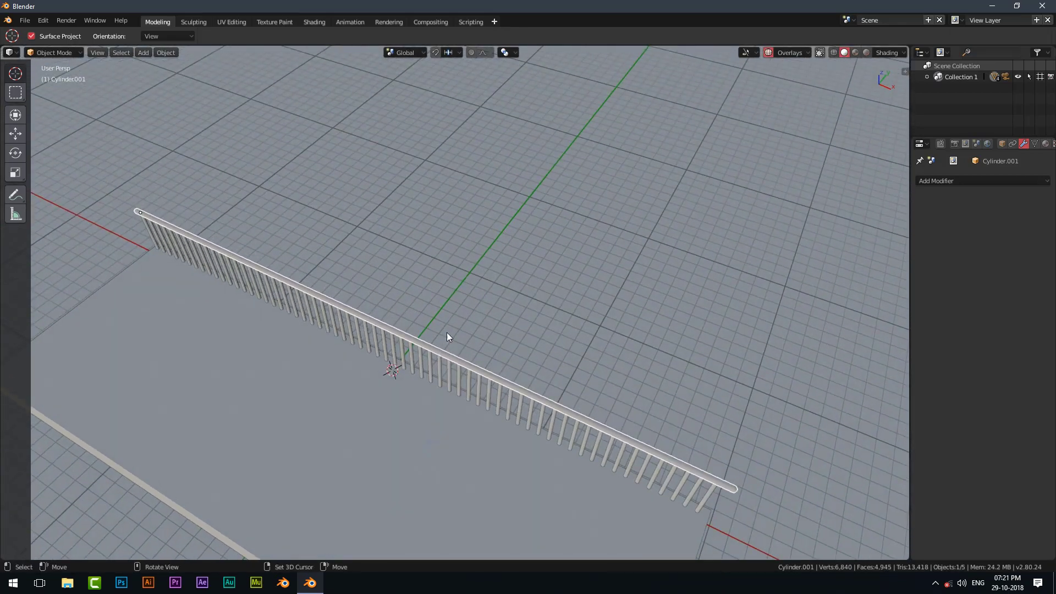
pyautogui.click(495, 284)
# In the Shading workspace, give the plane a new material and delete its Principled BSDF.
pyautogui.click(316, 22)
pyautogui.scroll(-10, 545, 176)
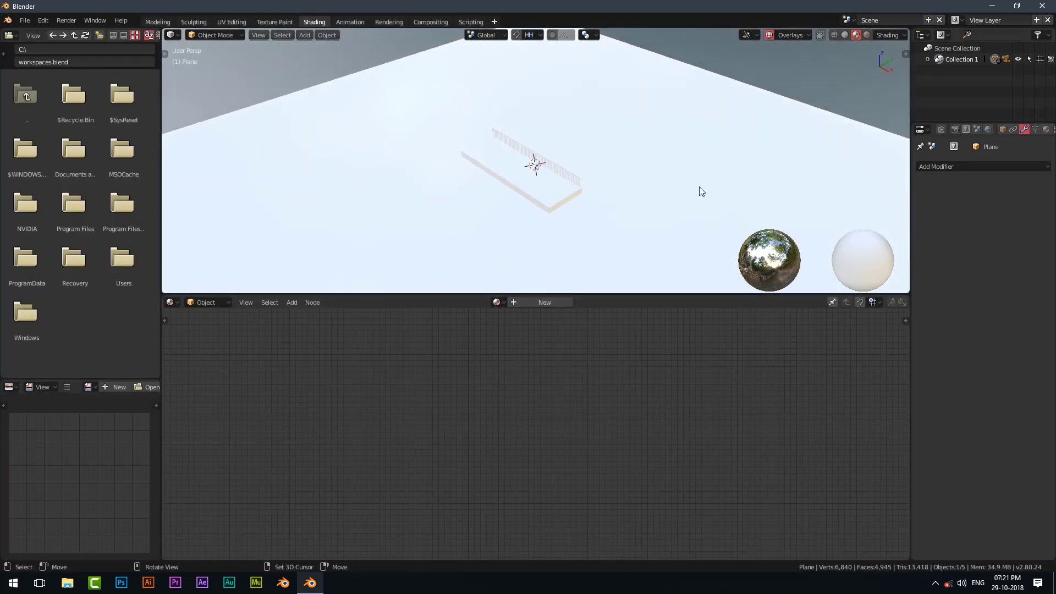
pyautogui.moveTo(737, 123); pyautogui.dragTo(644, 208, button='middle')
pyautogui.click(561, 302)
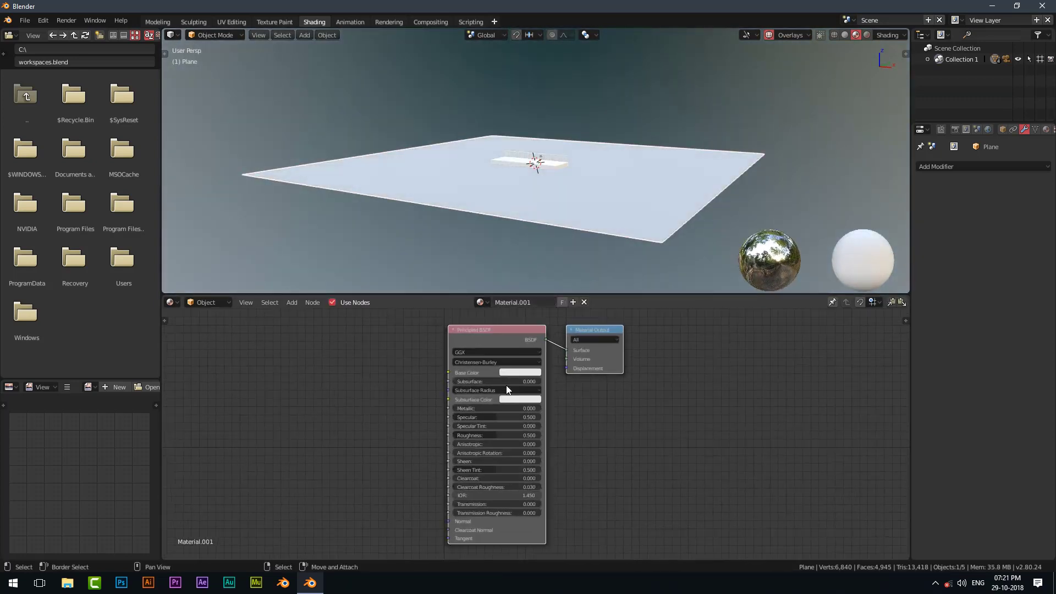
pyautogui.click(511, 364)
pyautogui.press('Delete')
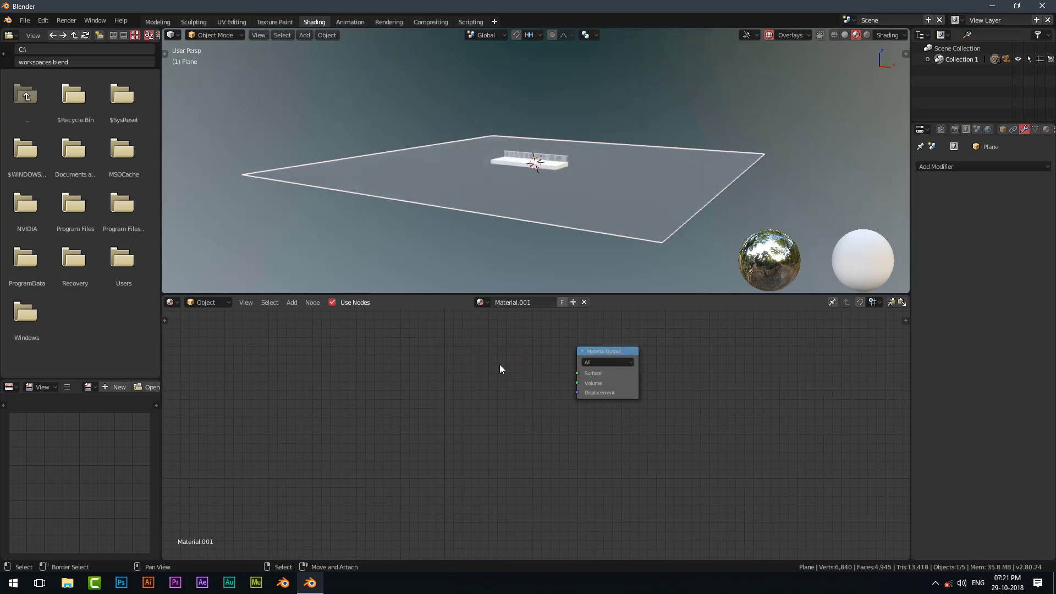
# Add Glass BSDF and Glossy BSDF nodes and wire them to the Material Output.
pyautogui.hotkey('shift', 'a')
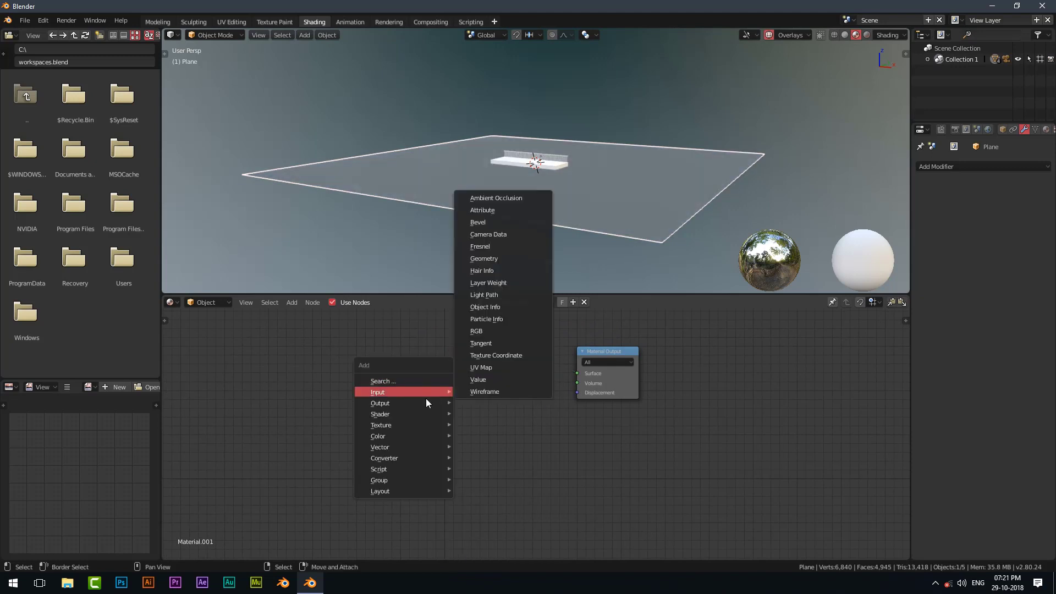
pyautogui.moveTo(422, 414)
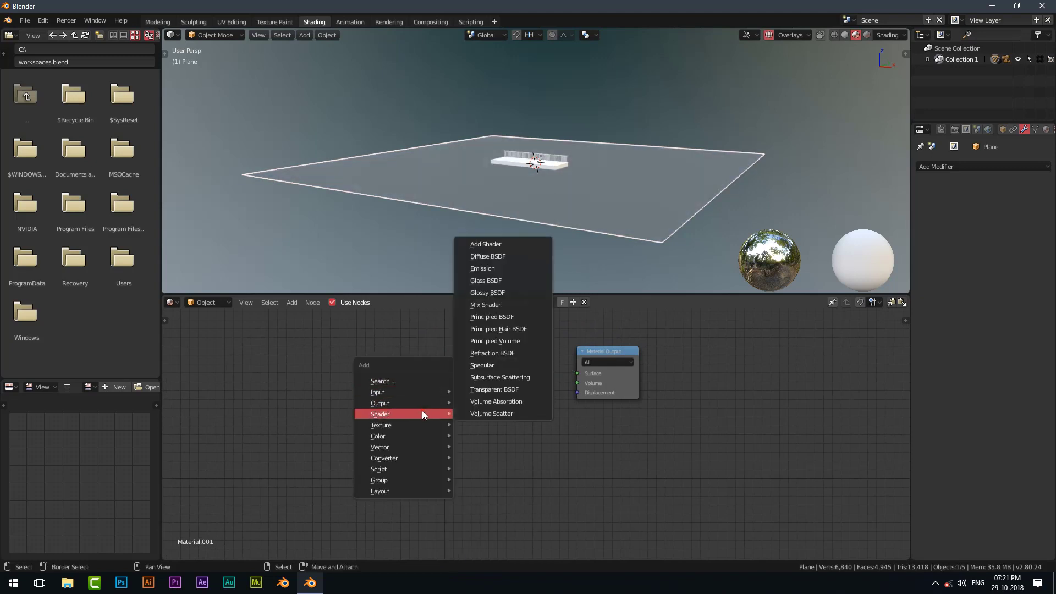
pyautogui.click(484, 283)
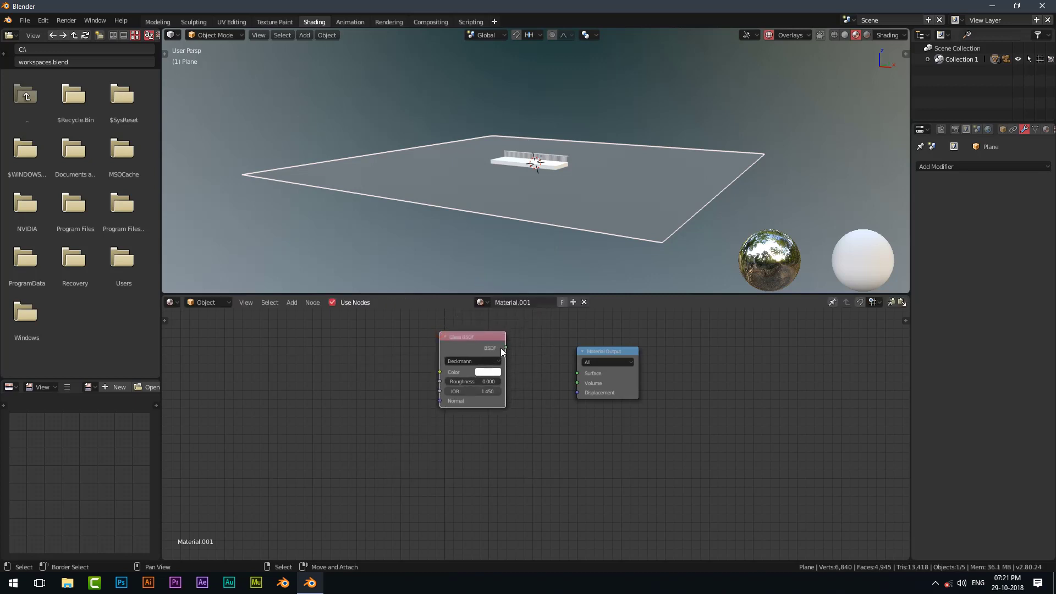
pyautogui.moveTo(504, 348); pyautogui.dragTo(577, 373)
pyautogui.hotkey('shift', 'a')
pyautogui.moveTo(472, 427)
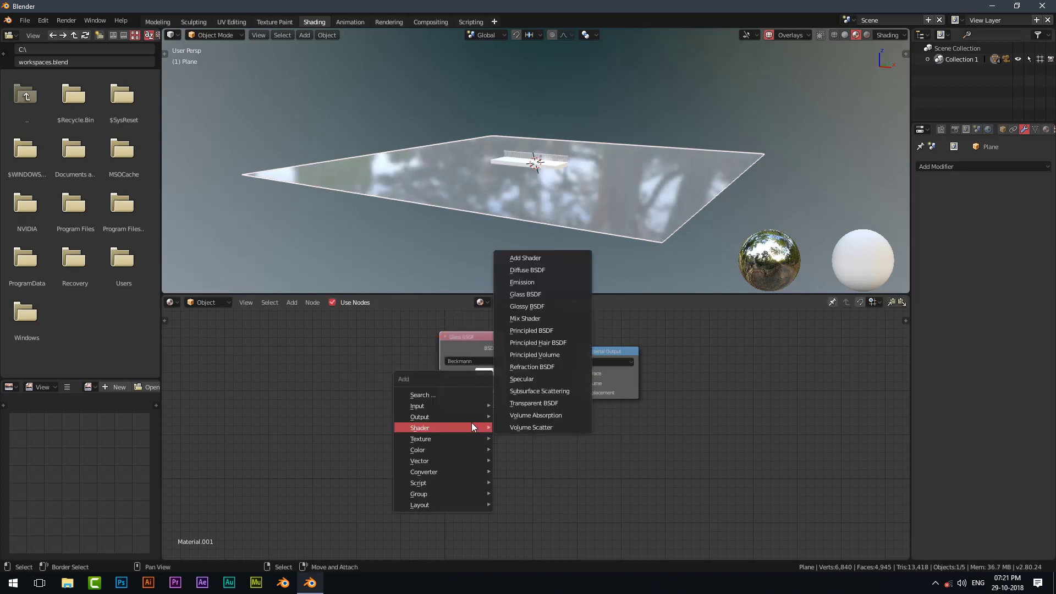
pyautogui.click(525, 306)
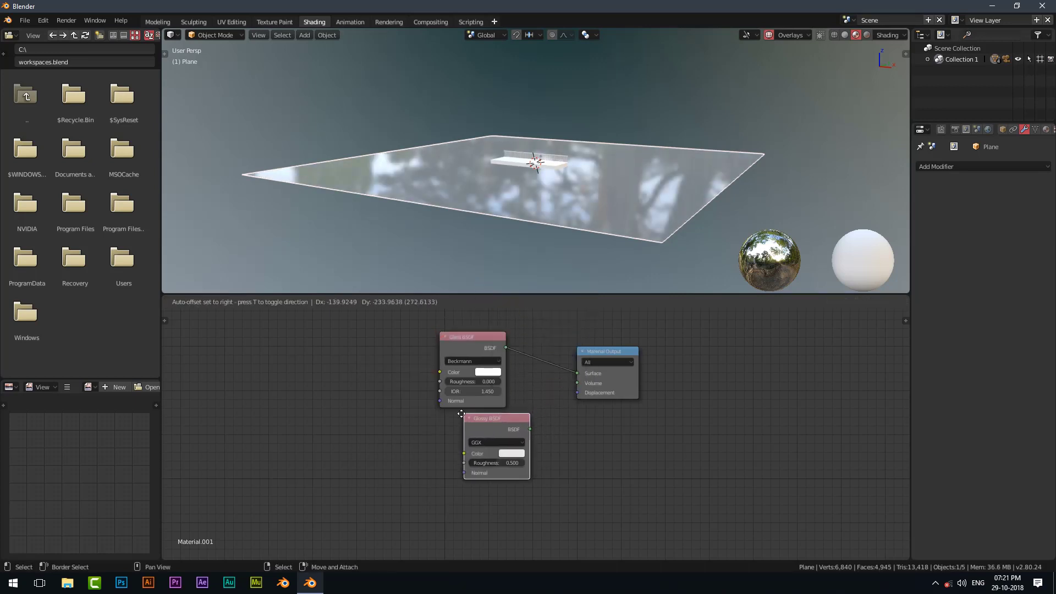
pyautogui.click(442, 423)
pyautogui.moveTo(509, 439); pyautogui.dragTo(516, 439)
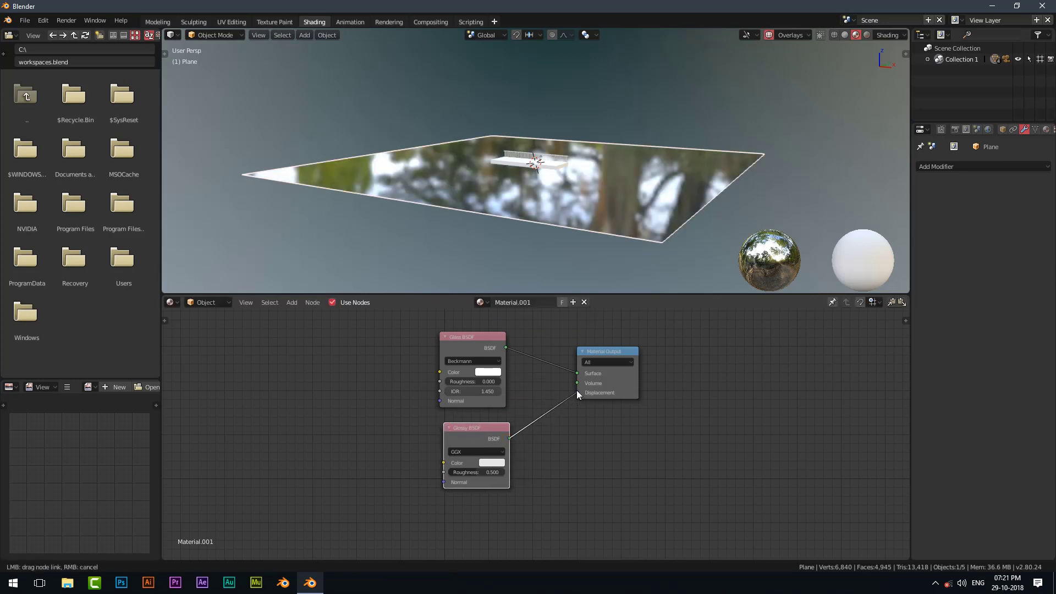
pyautogui.moveTo(579, 381); pyautogui.dragTo(579, 381)
# Insert a Mix Shader on the glass-to-output link and feed the Glossy BSDF into it.
pyautogui.hotkey('shift', 'a')
pyautogui.moveTo(556, 392)
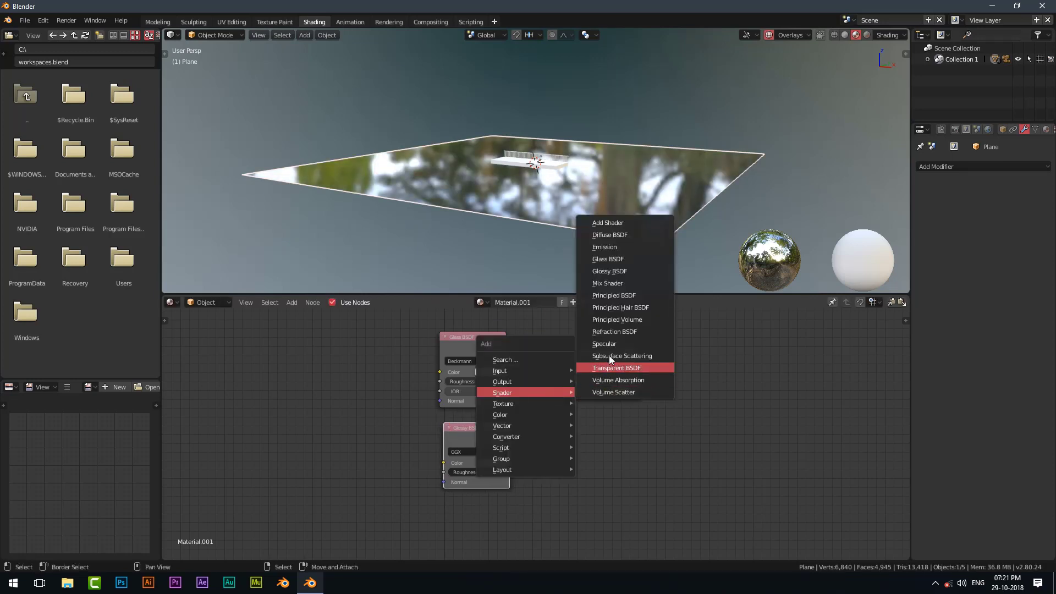
pyautogui.click(607, 284)
pyautogui.click(535, 343)
pyautogui.moveTo(508, 439); pyautogui.dragTo(541, 389)
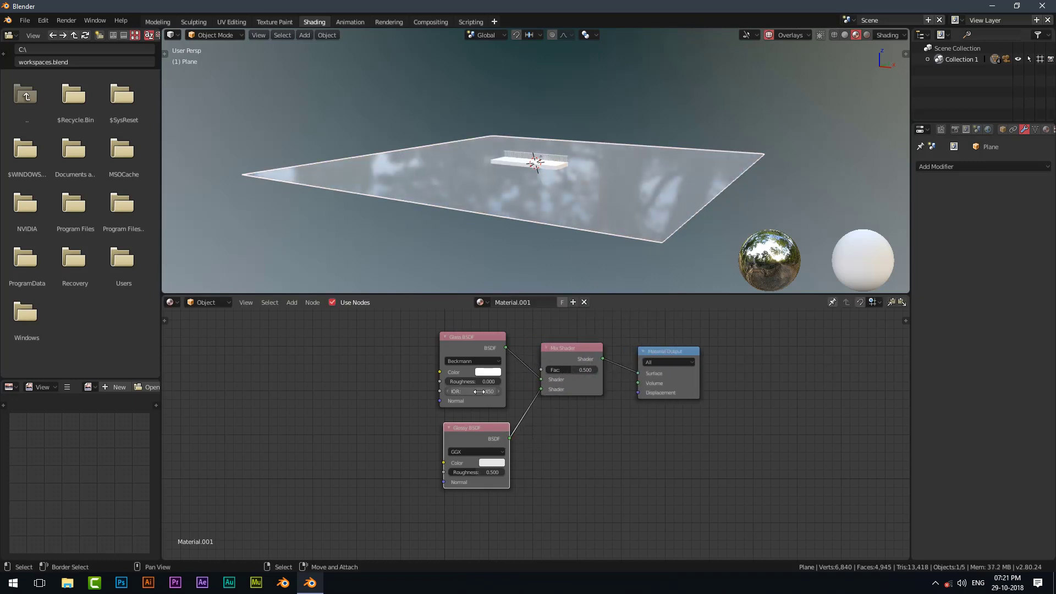
pyautogui.scroll(2, 460, 409)
pyautogui.scroll(3, 460, 408)
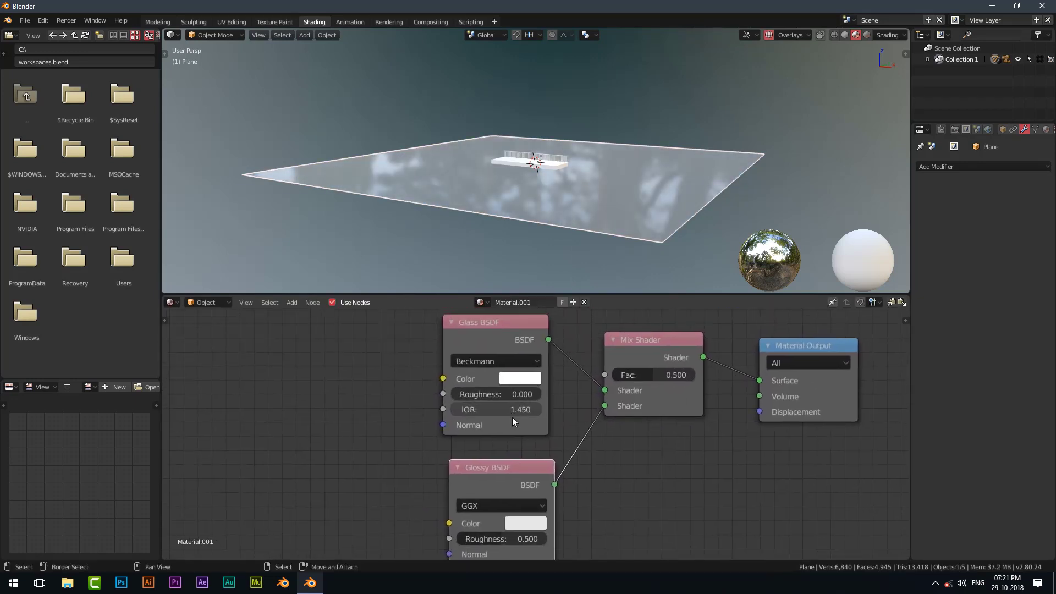
# Set the Glass BSDF IOR to 1.333 and the Glossy BSDF Roughness to 0.
pyautogui.click(509, 410)
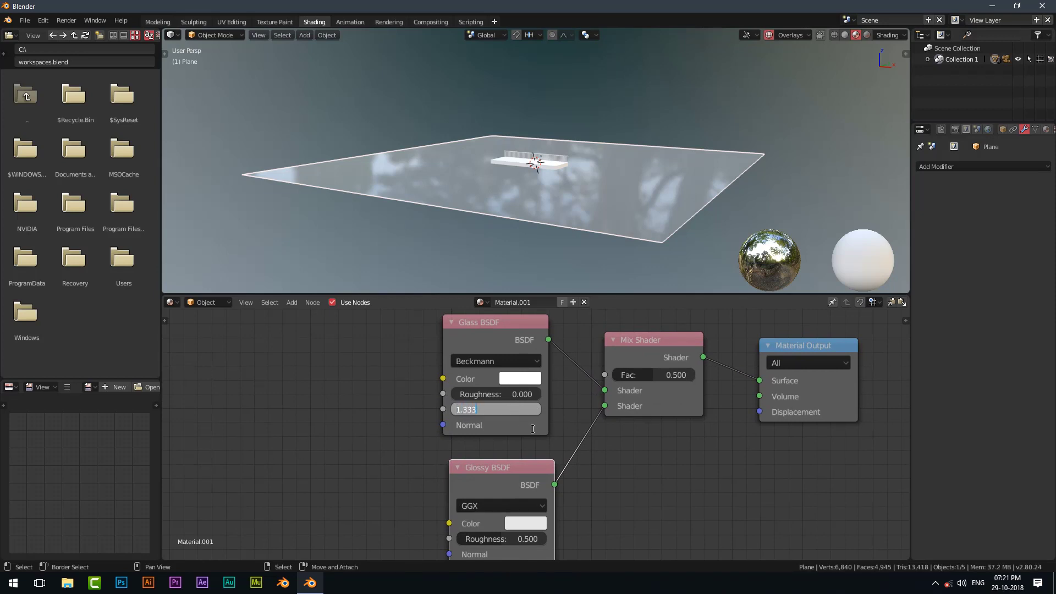
pyautogui.write('1.333')
pyautogui.press('Return')
pyautogui.moveTo(558, 486); pyautogui.dragTo(576, 433, button='middle')
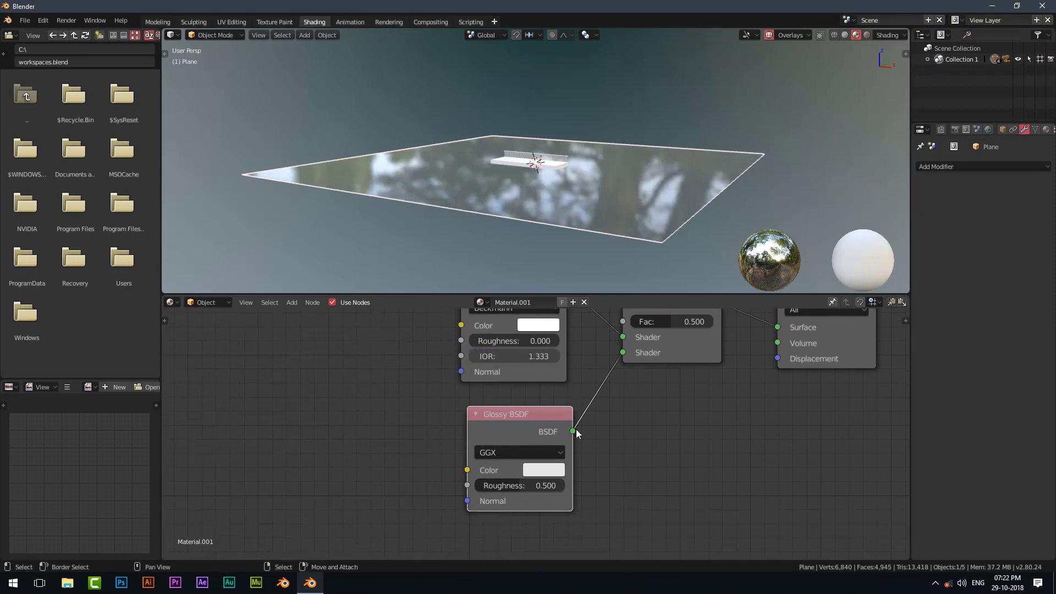
pyautogui.click(553, 486)
pyautogui.write('0')
pyautogui.press('Return')
# Add a Noise Texture node and link its Color to the Material Output displacement.
pyautogui.moveTo(557, 242); pyautogui.dragTo(567, 220, button='middle')
pyautogui.scroll(3, 567, 219)
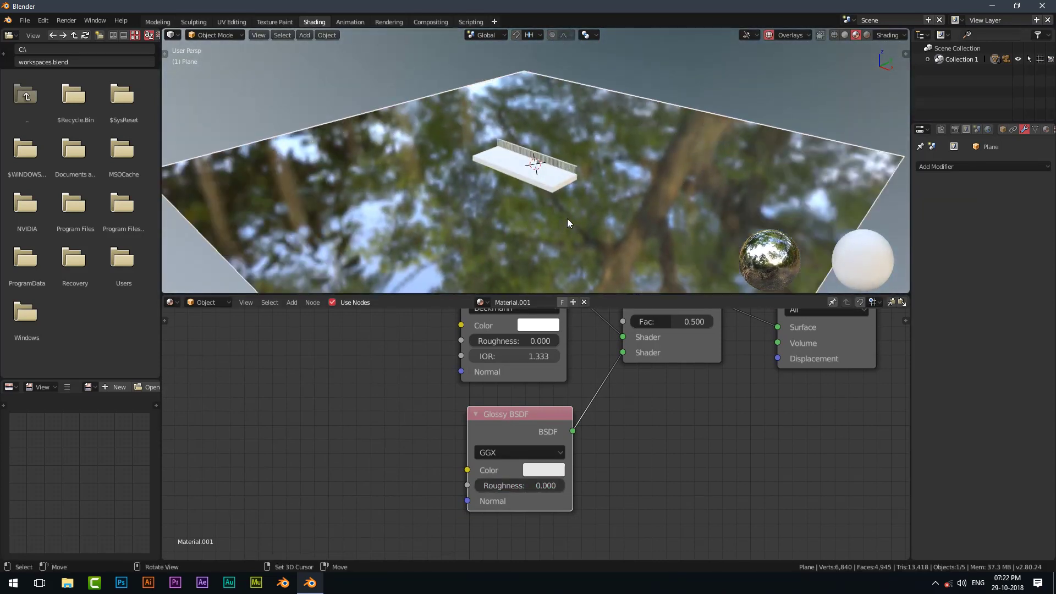
pyautogui.scroll(2, 567, 219)
pyautogui.scroll(-3, 649, 408)
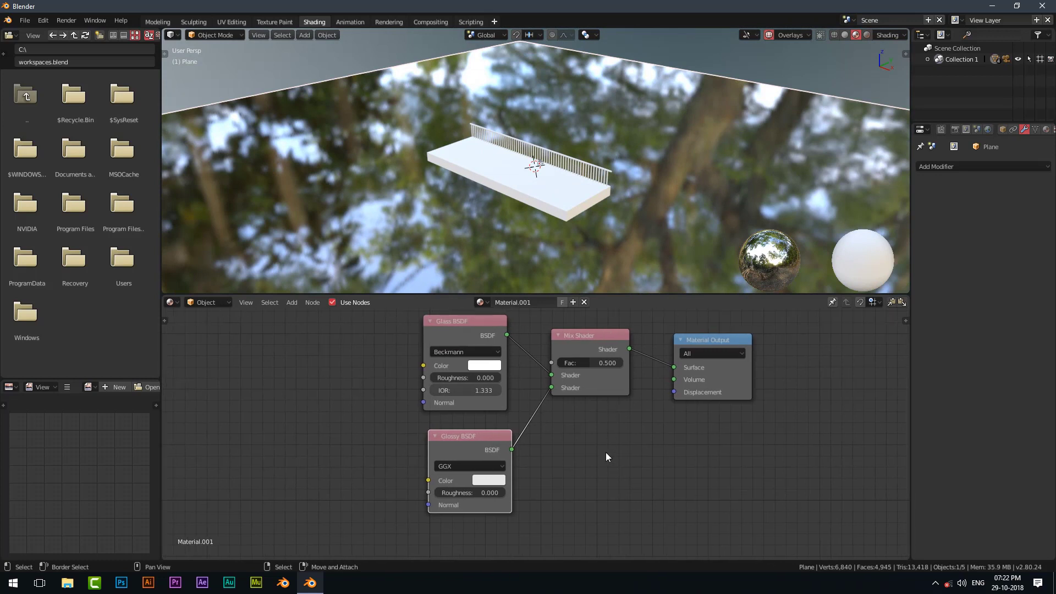
pyautogui.hotkey('shift', 'a')
pyautogui.moveTo(606, 452)
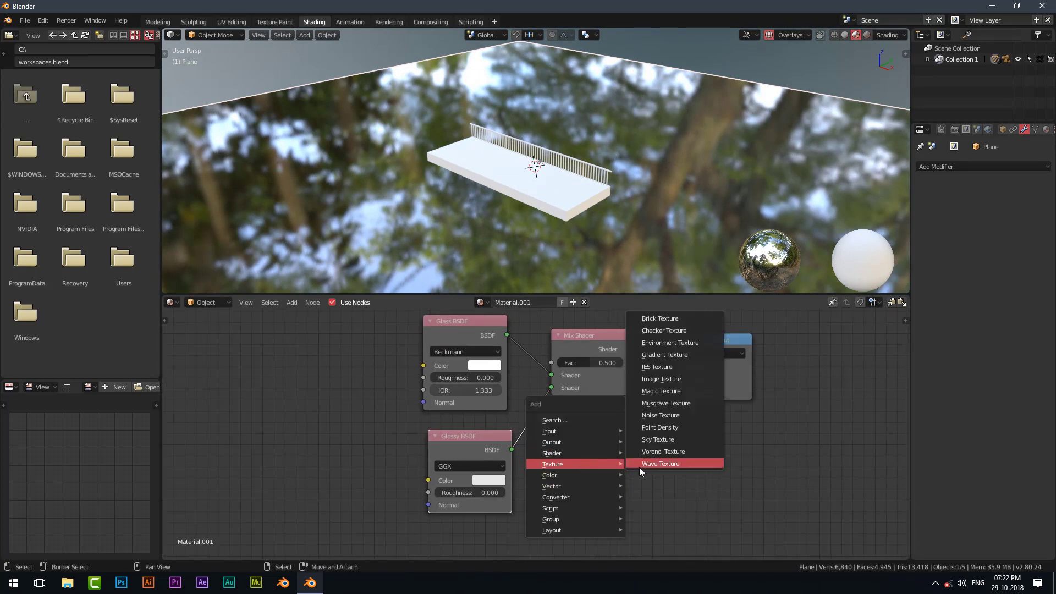
pyautogui.click(665, 416)
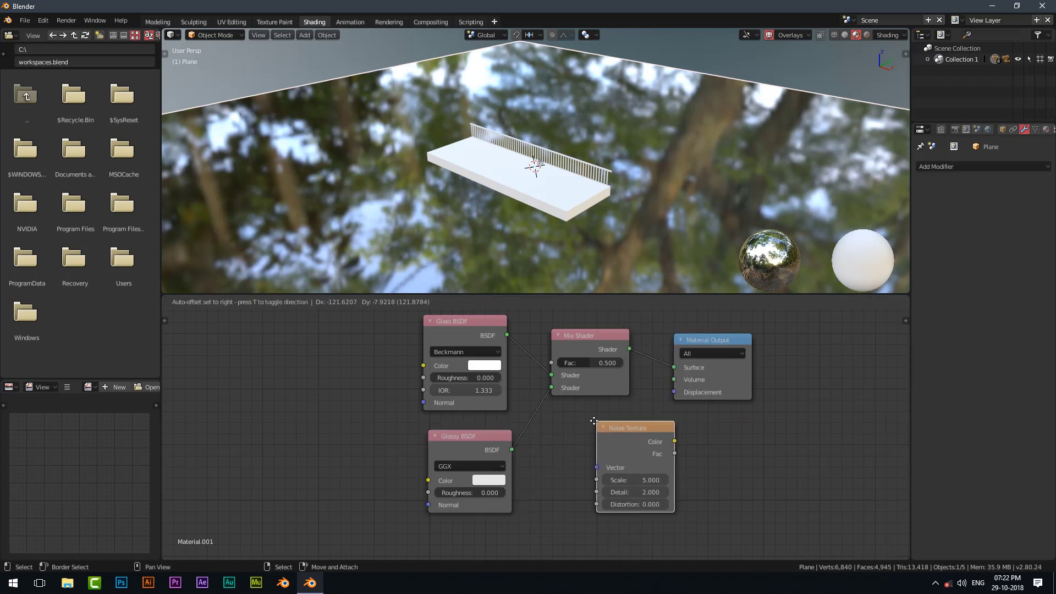
pyautogui.click(554, 419)
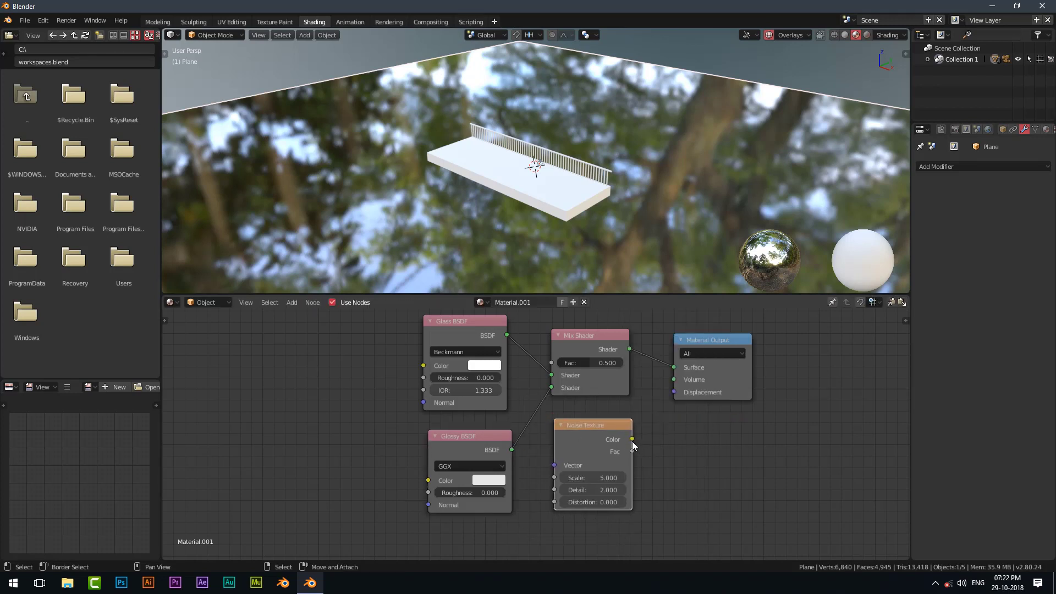
pyautogui.moveTo(631, 438); pyautogui.dragTo(673, 392)
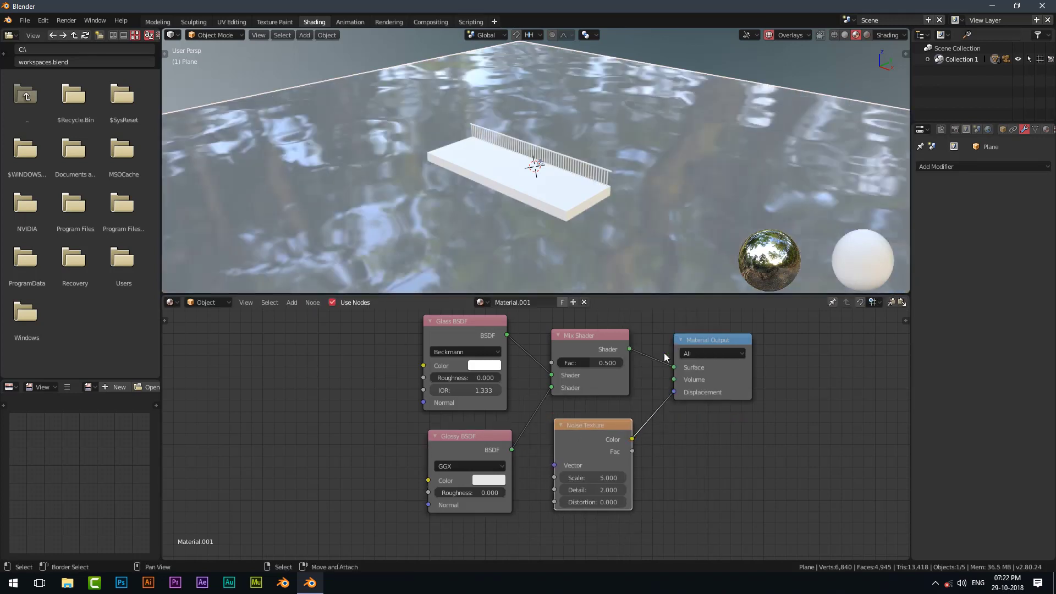
# Tune the noise Detail and set its Scale to 45 for finer ripples.
pyautogui.moveTo(633, 270); pyautogui.dragTo(616, 198, button='middle')
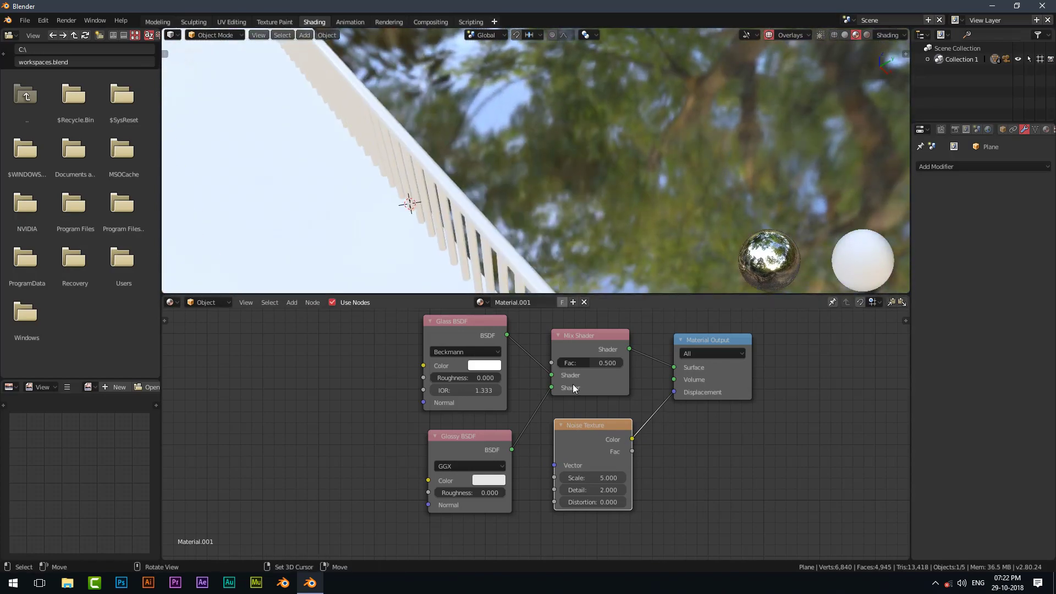
pyautogui.moveTo(592, 477); pyautogui.dragTo(617, 490)
pyautogui.click(586, 490)
pyautogui.write('3.2')
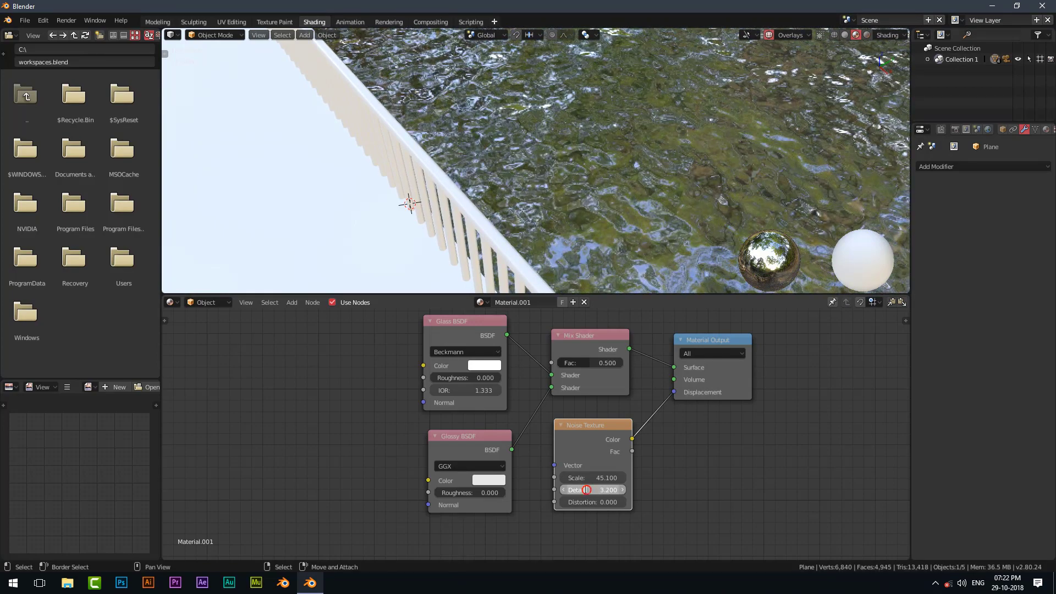
pyautogui.press('Return')
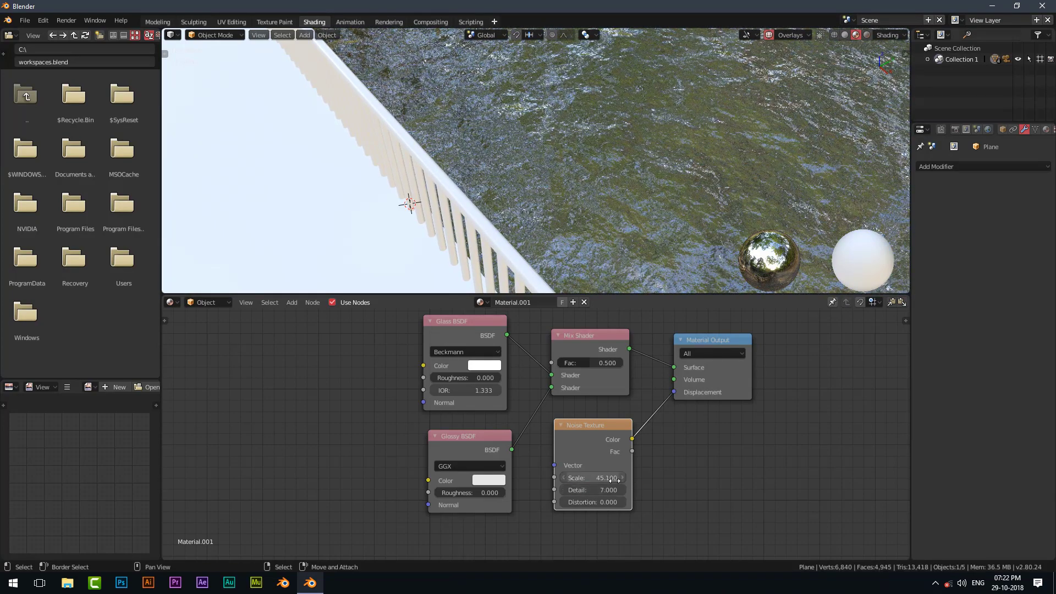
pyautogui.moveTo(649, 195); pyautogui.dragTo(668, 179, button='middle')
pyautogui.moveTo(596, 474); pyautogui.dragTo(595, 476)
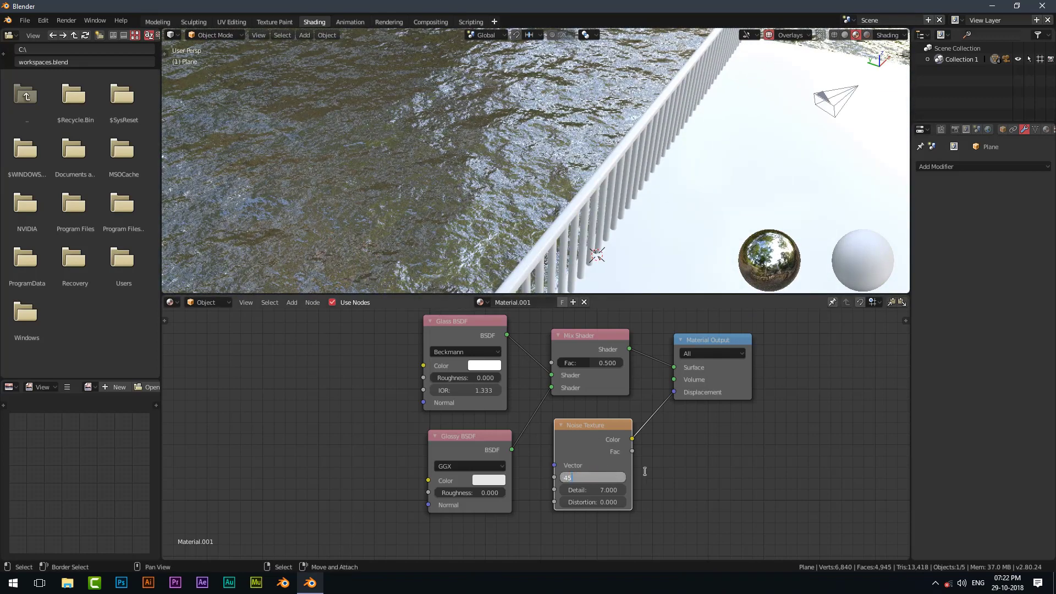
pyautogui.press('Return')
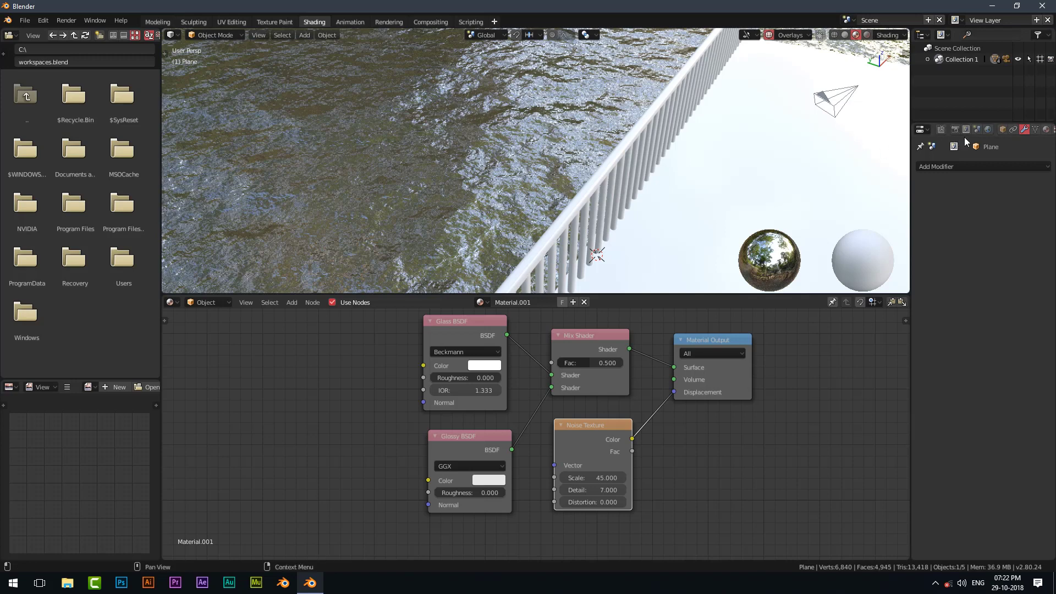
# Enable world nodes, use an Environment Texture, and load simons_town_rocks_4k.hdr from HDRI HAVEN.
pyautogui.click(988, 130)
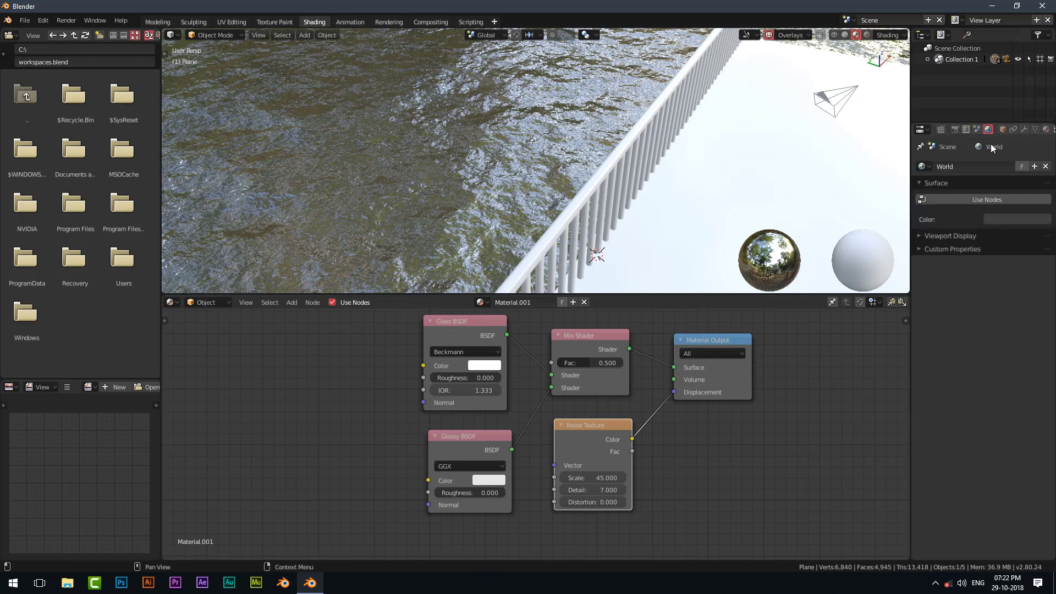
pyautogui.click(986, 200)
pyautogui.click(1045, 240)
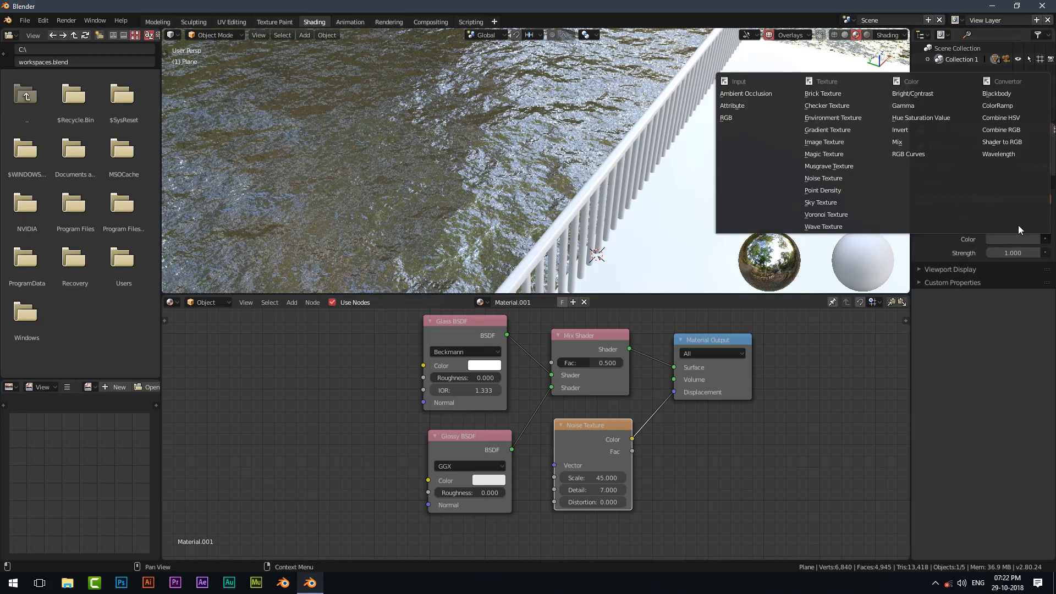
pyautogui.click(861, 119)
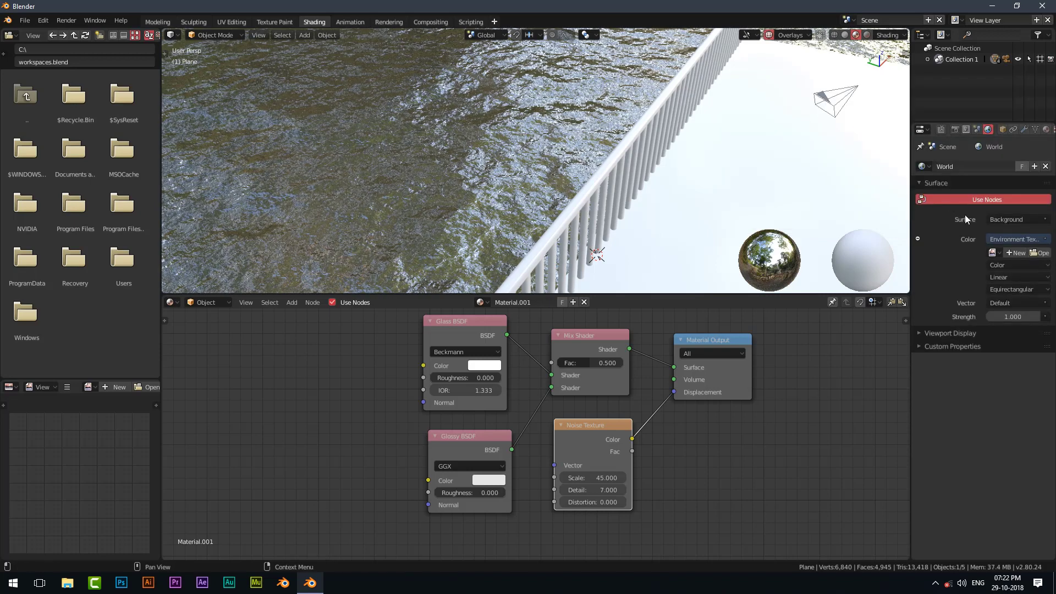
pyautogui.click(1041, 254)
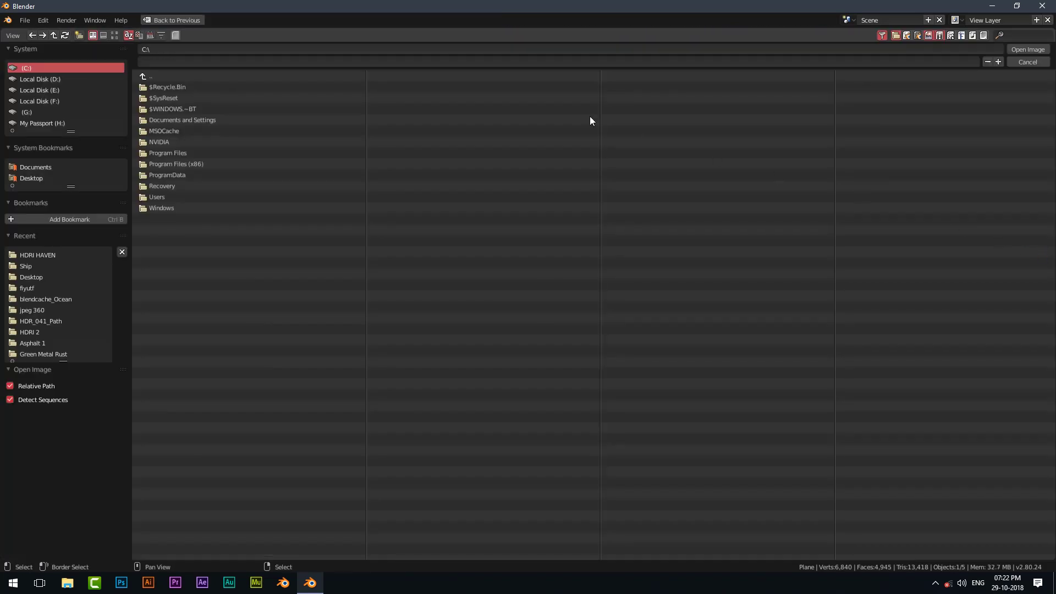
pyautogui.click(48, 256)
pyautogui.click(113, 36)
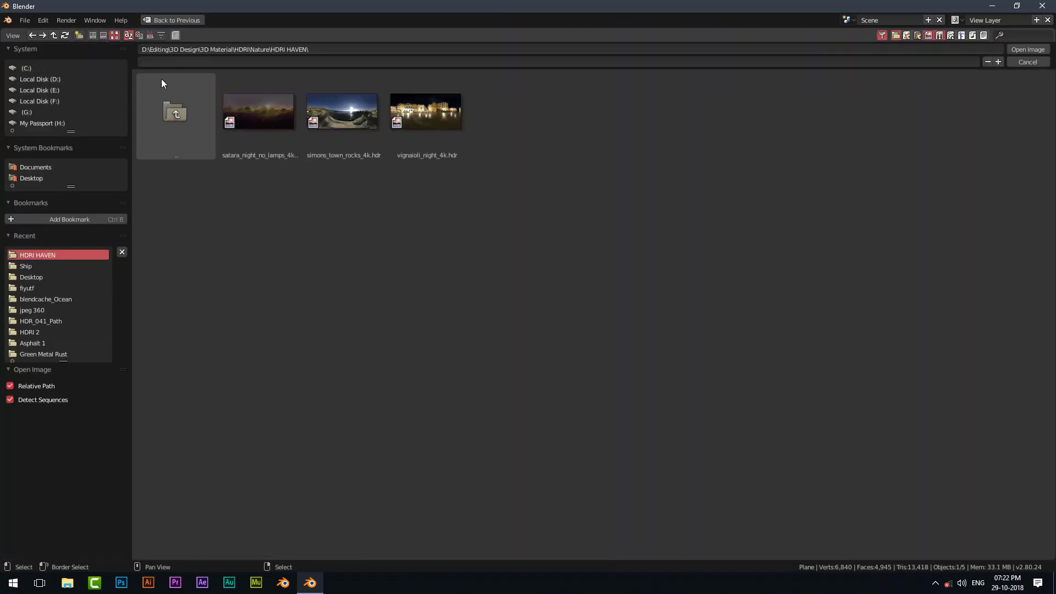
pyautogui.doubleClick(334, 124)
pyautogui.moveTo(572, 183); pyautogui.dragTo(529, 157, button='middle')
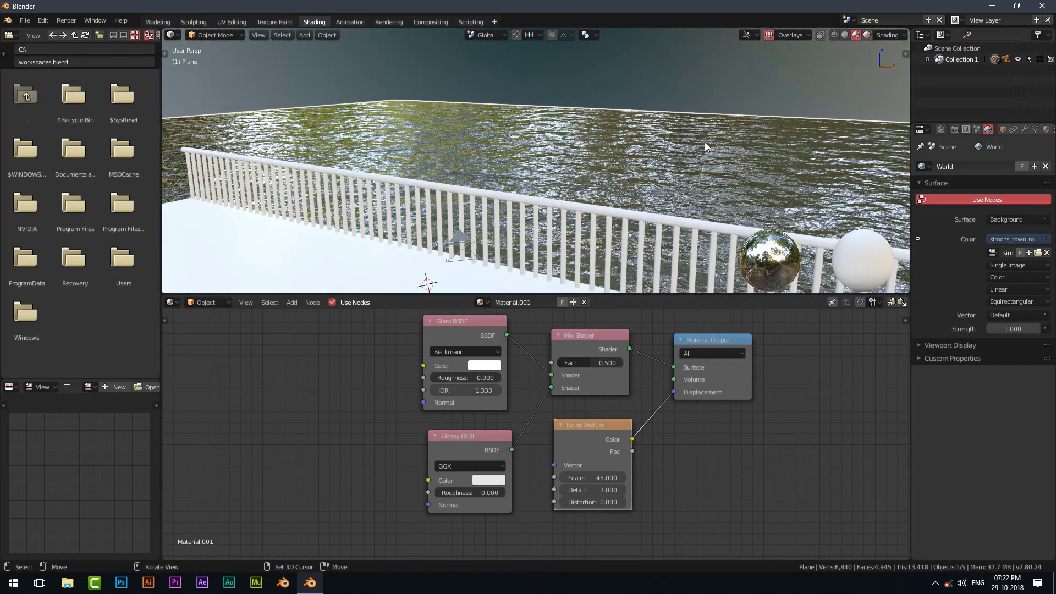
# Align the camera to a level view of the platform.
pyautogui.moveTo(649, 145); pyautogui.dragTo(601, 137, button='middle')
pyautogui.press('KP_8')
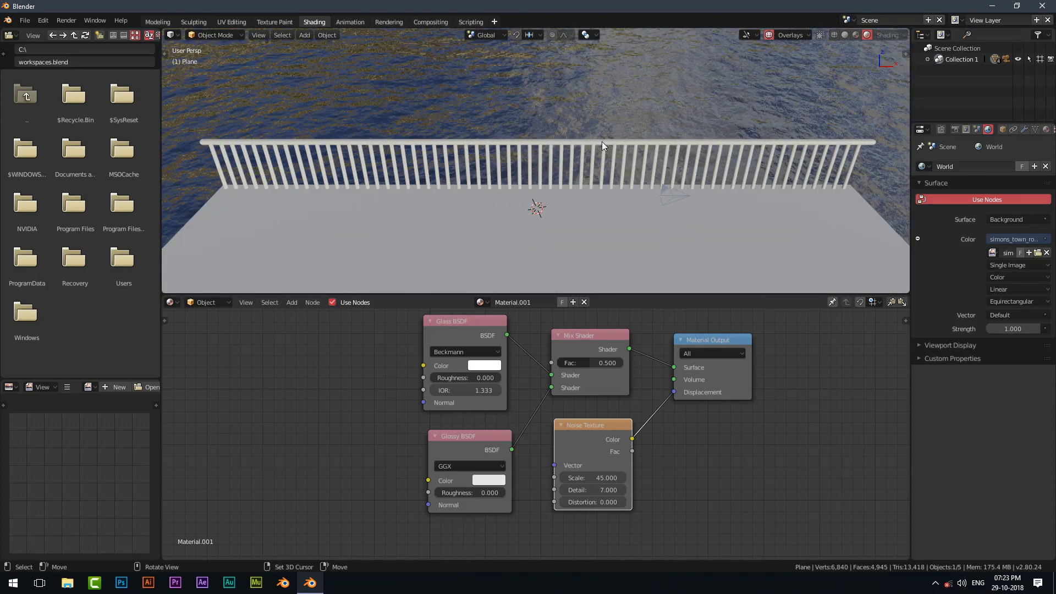
pyautogui.press('ctrl+alt+KP_0')
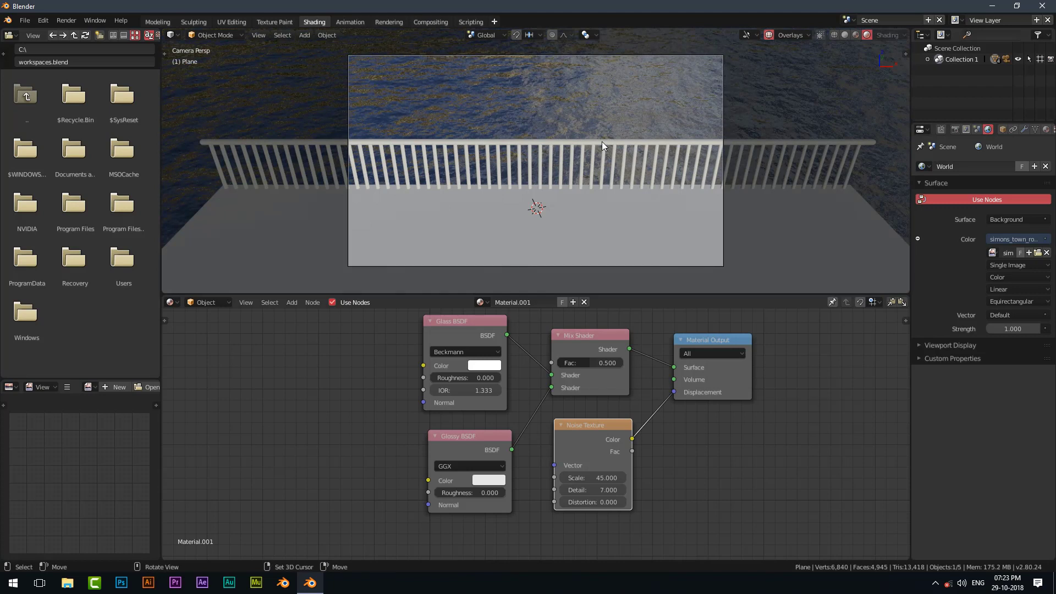
# Move the camera 15.8 m along its local Z axis.
pyautogui.click(722, 150)
pyautogui.click(724, 134)
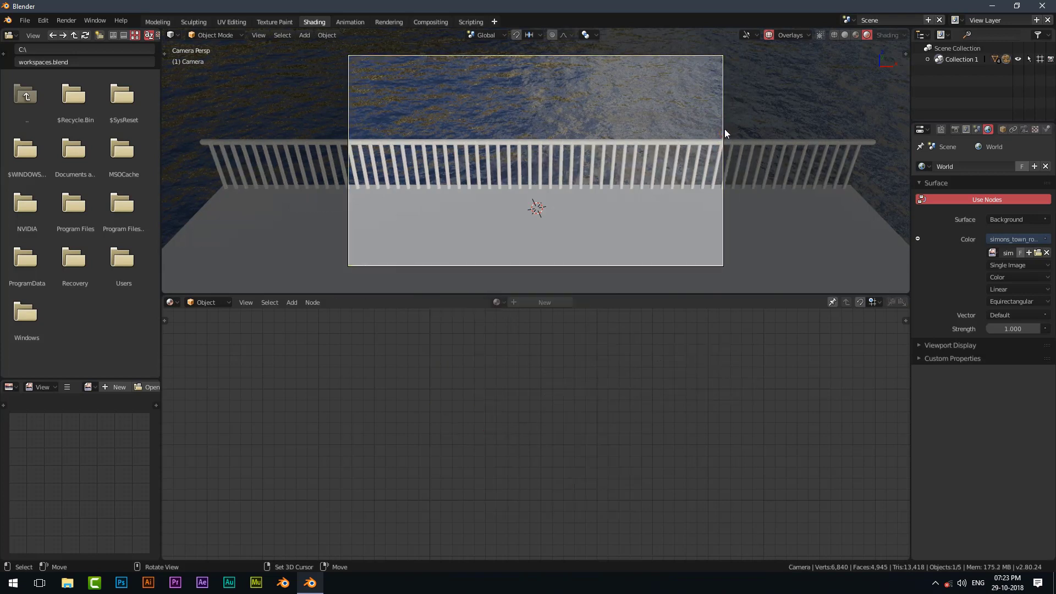
pyautogui.press('g')
pyautogui.press('z')
pyautogui.press('z')
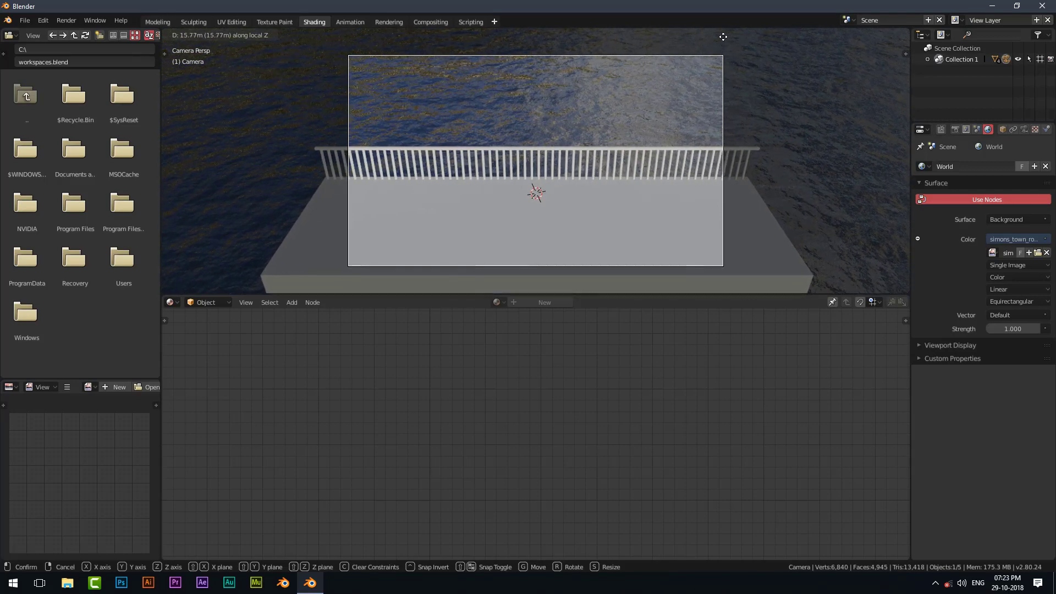
pyautogui.click(724, 41)
pyautogui.scroll(1, 674, 135)
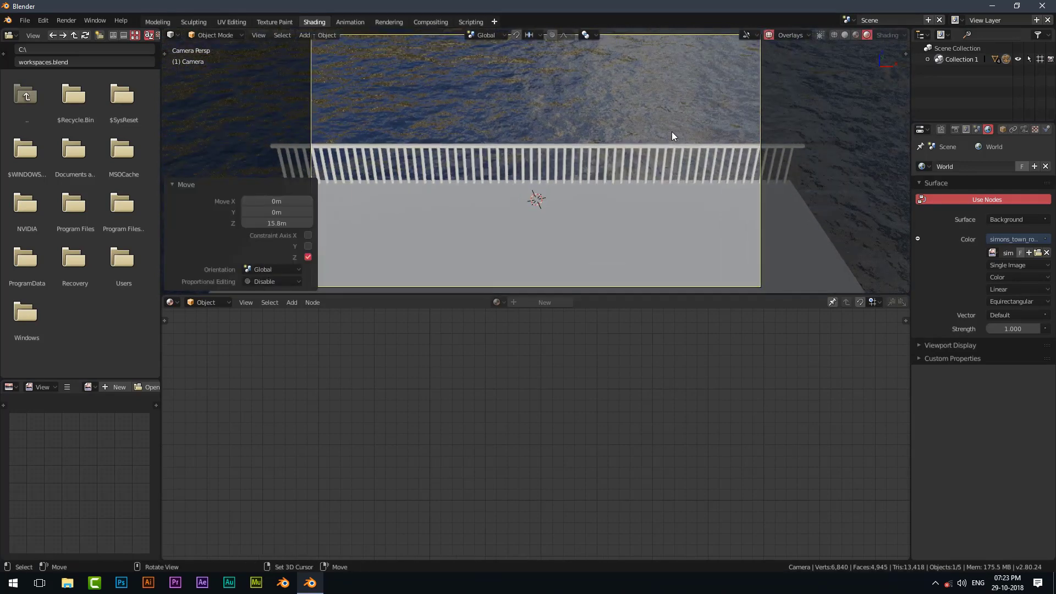
# Give the deck object a new material and enter its Edit Mode.
pyautogui.moveTo(777, 192); pyautogui.dragTo(543, 304, button='middle')
pyautogui.click(502, 251)
pyautogui.click(541, 303)
pyautogui.press('Tab')
pyautogui.moveTo(572, 223); pyautogui.dragTo(611, 197, button='middle')
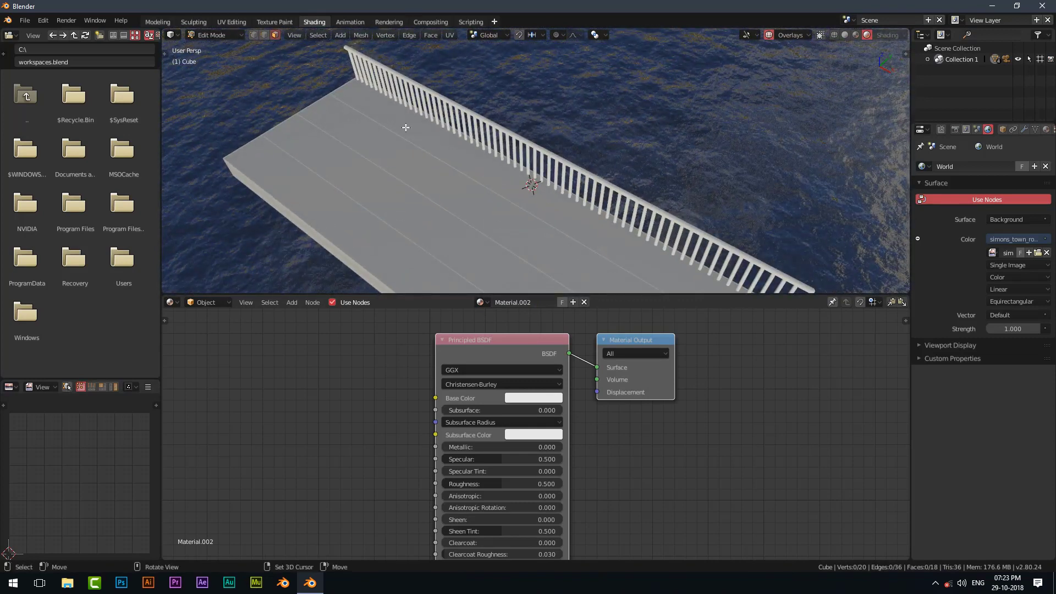
# Select the two outer deck strips and create Material.003 for them in a new slot.
pyautogui.click(492, 161)
pyautogui.keyDown('shift'); pyautogui.click(389, 234); pyautogui.keyUp('shift')
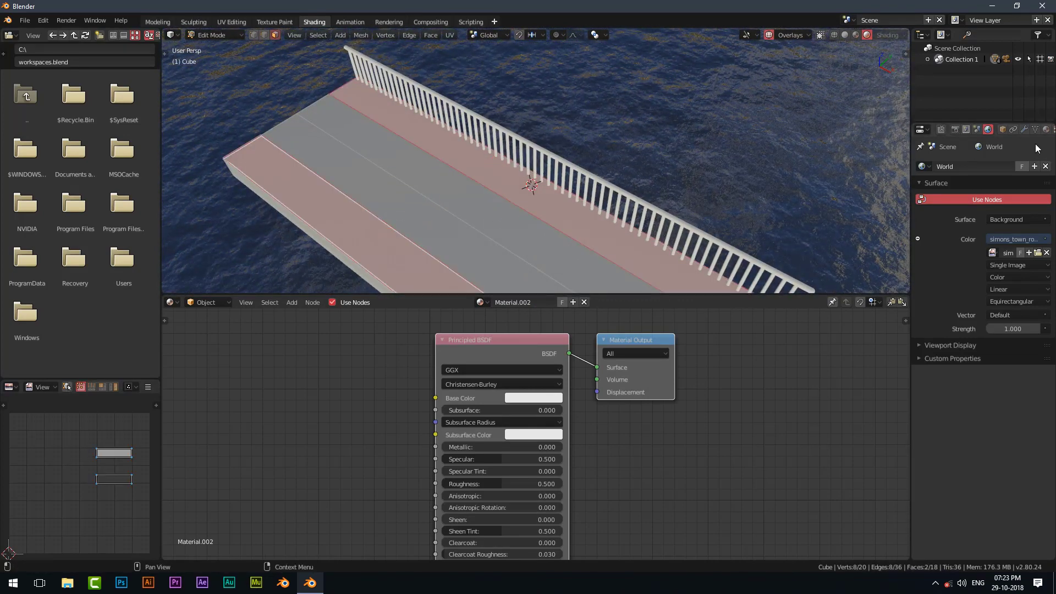
pyautogui.click(1047, 130)
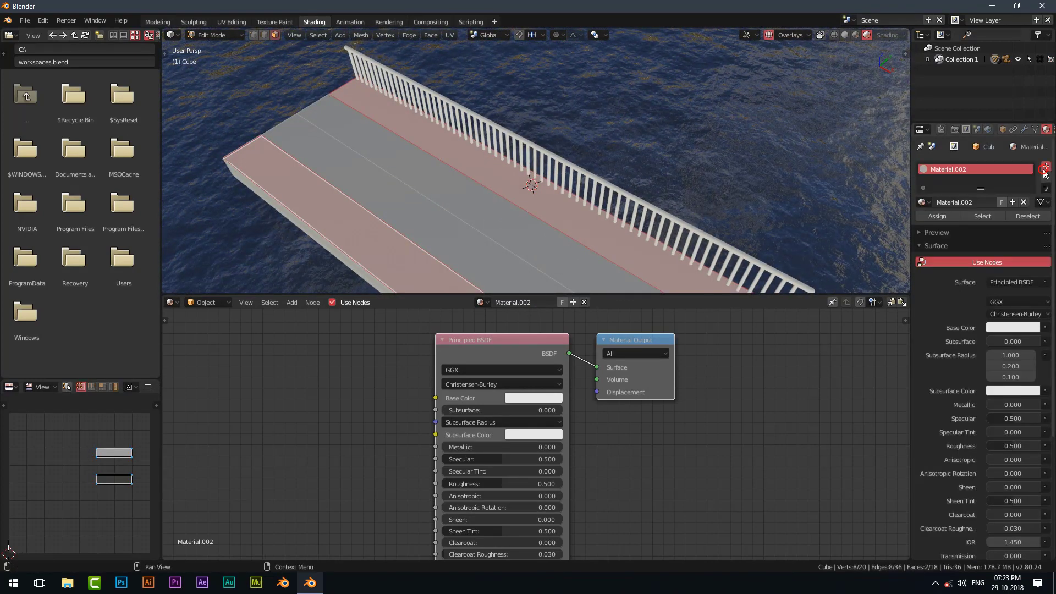
pyautogui.click(1045, 167)
pyautogui.click(967, 226)
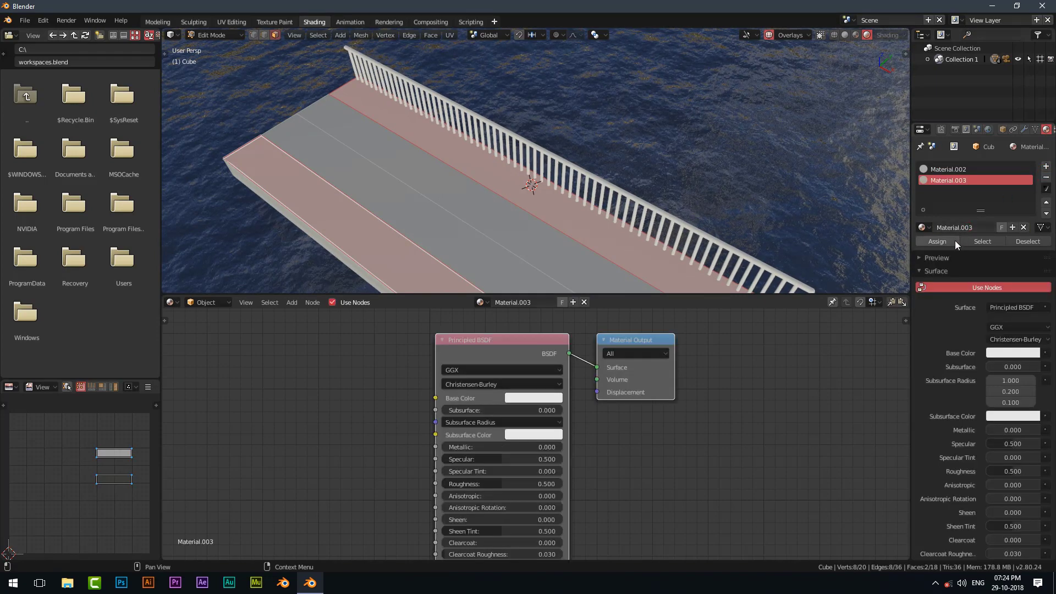
# Add a Texture Coordinate node and connect its UV output to Base Color.
pyautogui.moveTo(482, 374); pyautogui.dragTo(588, 352, button='middle')
pyautogui.hotkey('shift', 'a')
pyautogui.moveTo(391, 377)
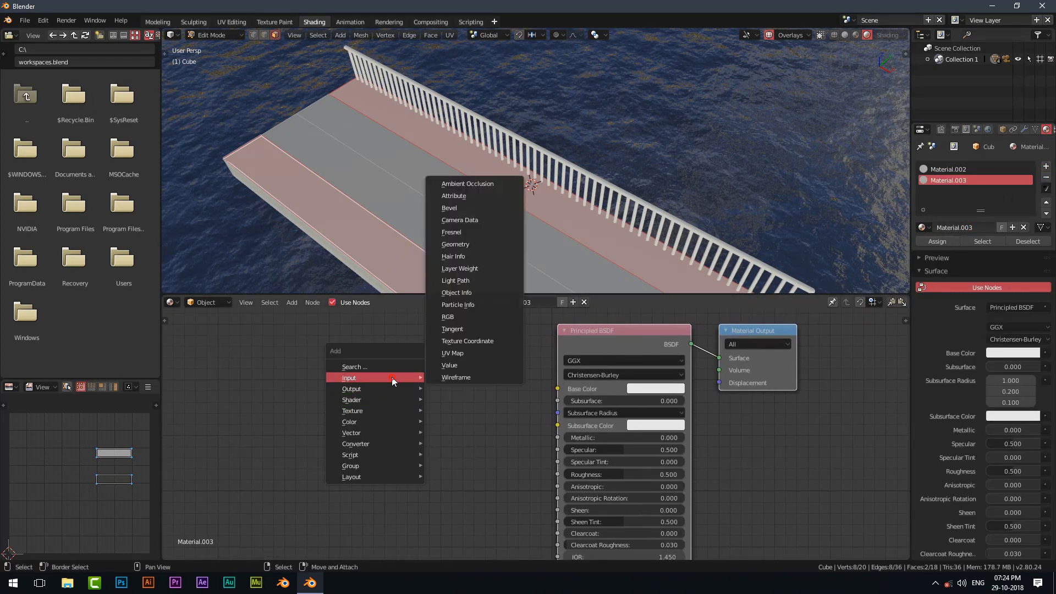
pyautogui.click(468, 341)
pyautogui.click(488, 376)
pyautogui.moveTo(488, 375); pyautogui.dragTo(541, 383)
pyautogui.moveTo(390, 398); pyautogui.dragTo(570, 388)
# Insert an Image Texture node on the UV-to-Base Color link.
pyautogui.hotkey('shift', 'a')
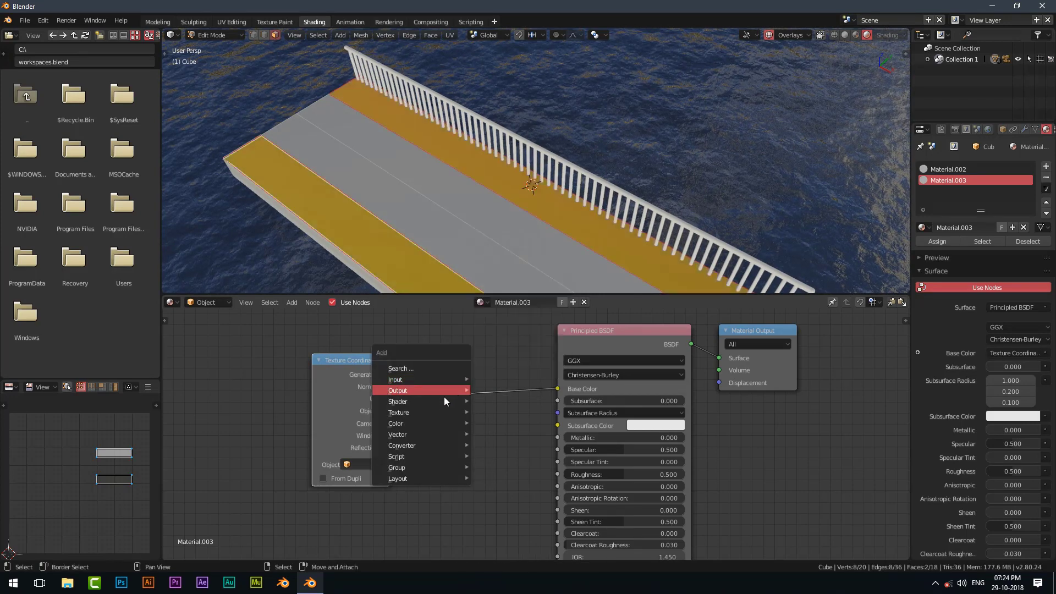
pyautogui.moveTo(432, 423)
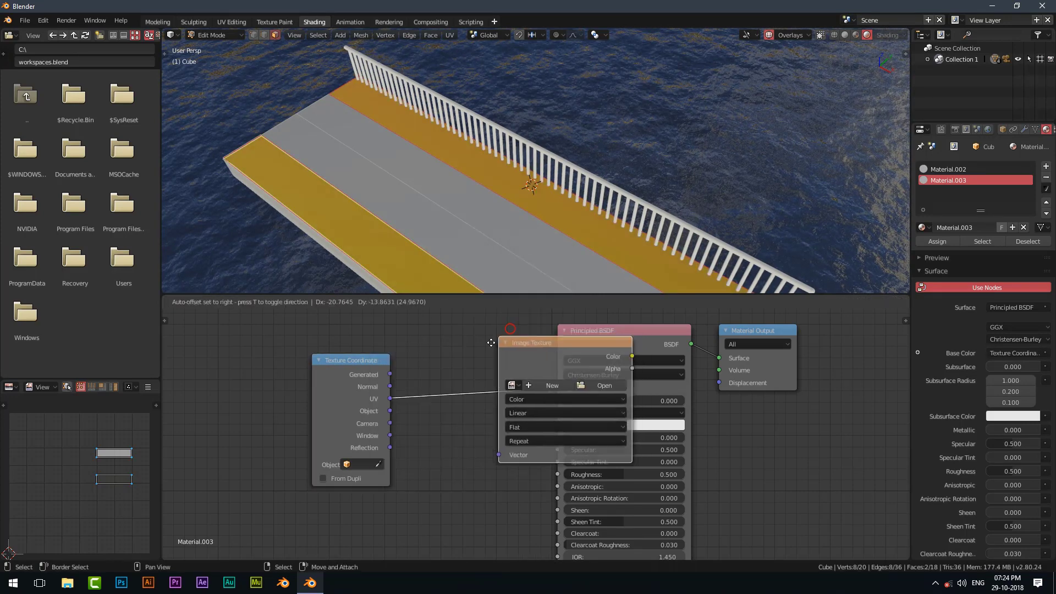
pyautogui.click(418, 352)
# Insert a Mapping node on the coordinate link and UV-unwrap the selected deck faces.
pyautogui.hotkey('shift', 'a')
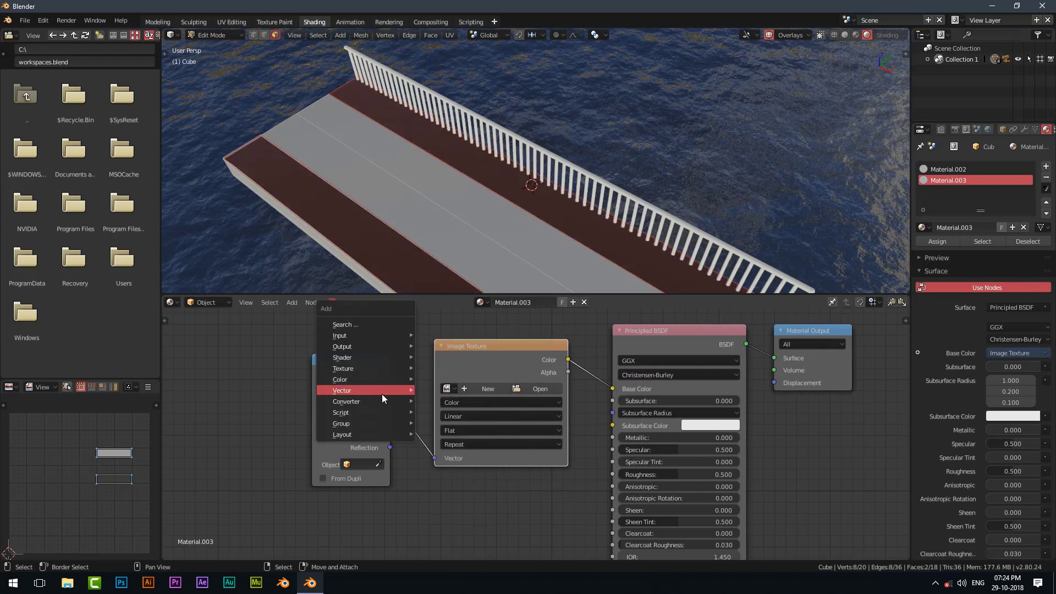
pyautogui.moveTo(382, 392)
pyautogui.click(446, 413)
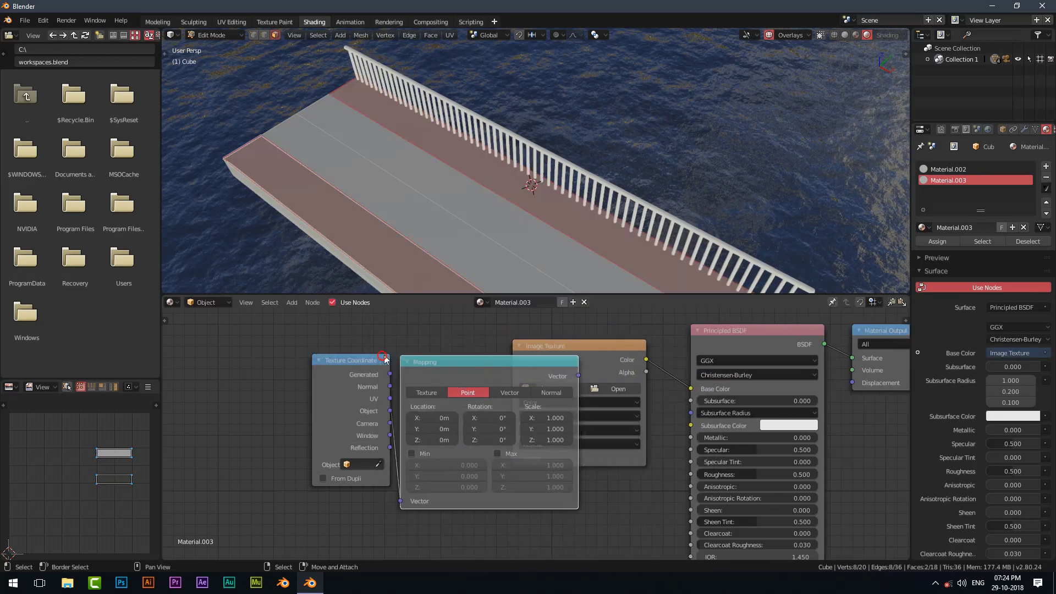
pyautogui.click(438, 352)
pyautogui.press('u')
pyautogui.click(499, 195)
# Load floor_tiles_09_diff_4k.jpg from the Floor Tile folder, then duplicate the image node.
pyautogui.moveTo(714, 467); pyautogui.dragTo(662, 480, button='middle')
pyautogui.click(691, 399)
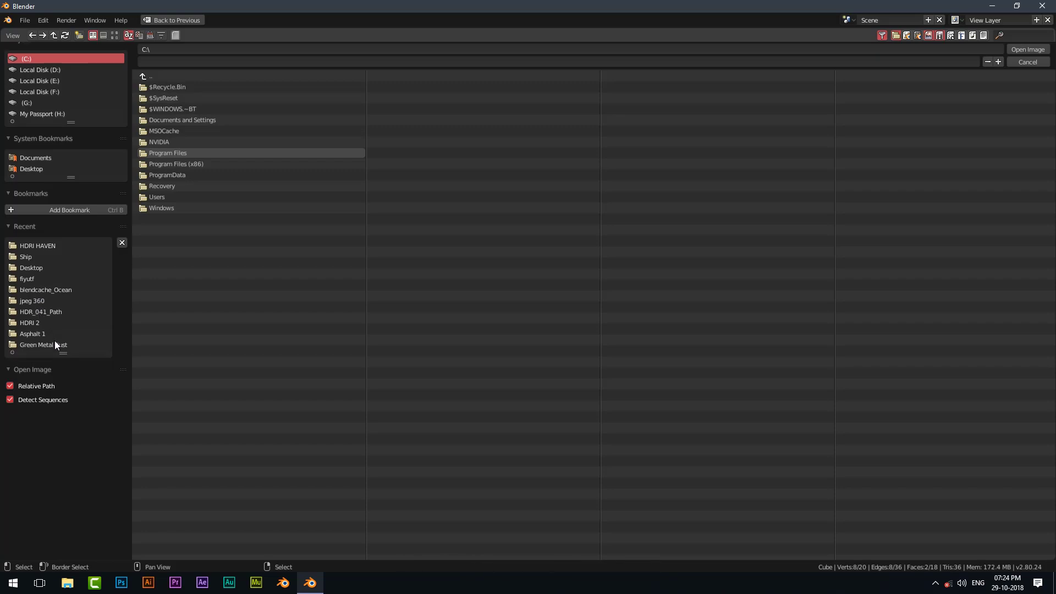
pyautogui.click(61, 355)
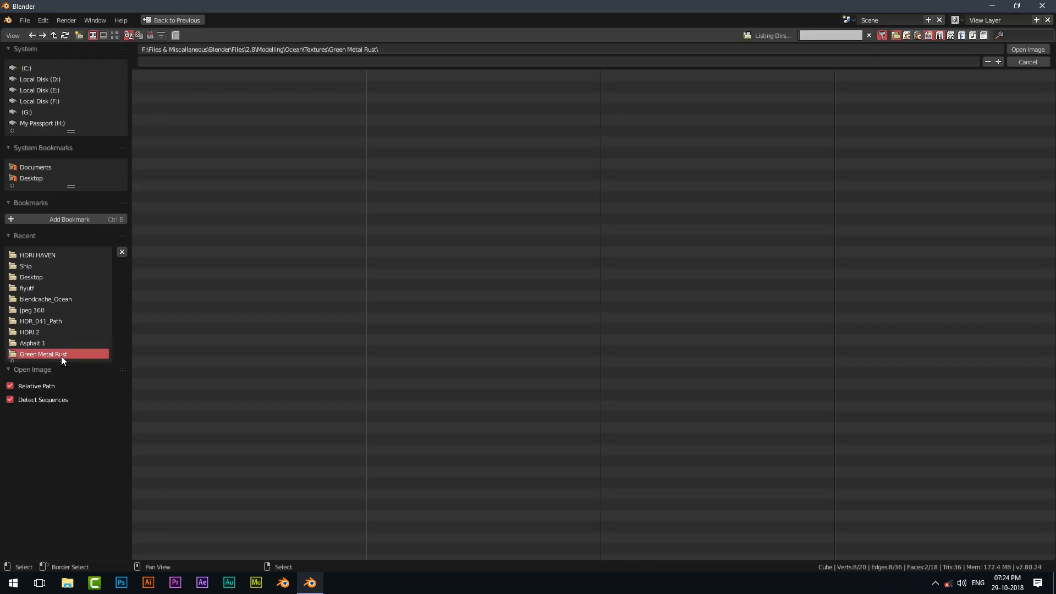
pyautogui.click(115, 36)
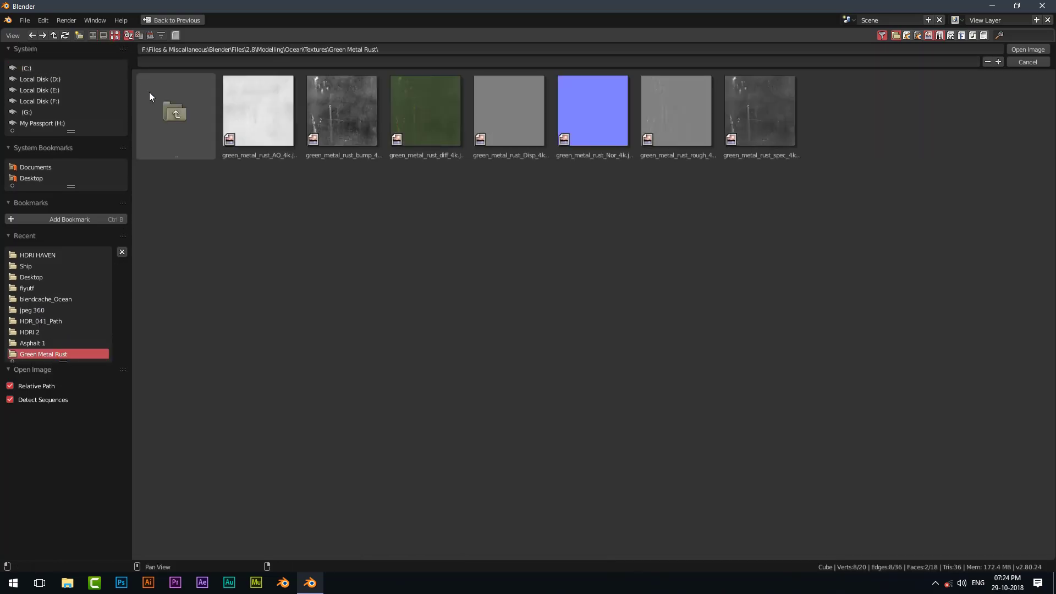
pyautogui.click(168, 105)
pyautogui.click(259, 115)
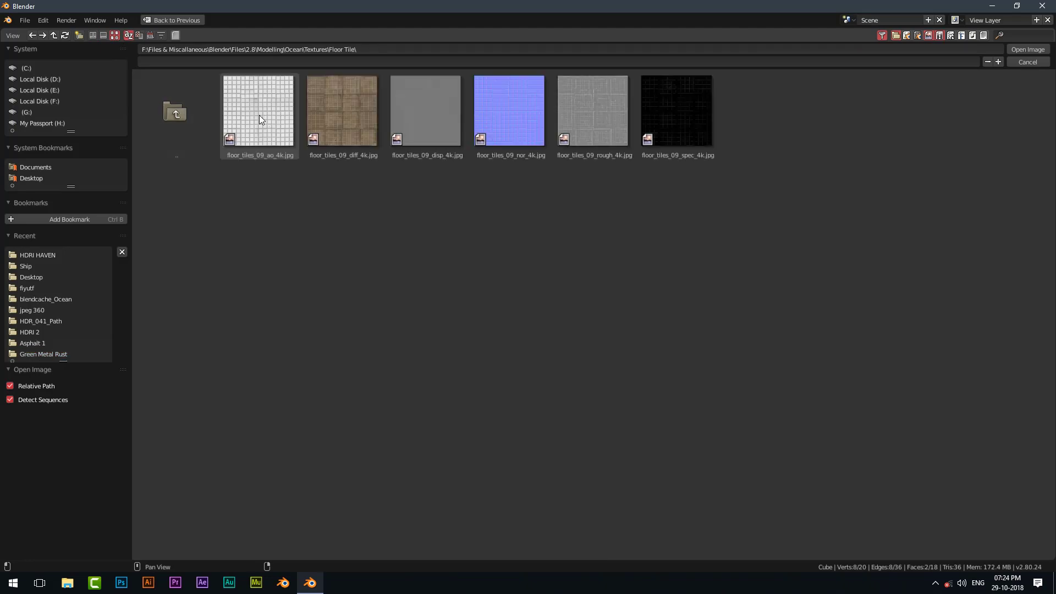
pyautogui.doubleClick(348, 118)
pyautogui.press('Home')
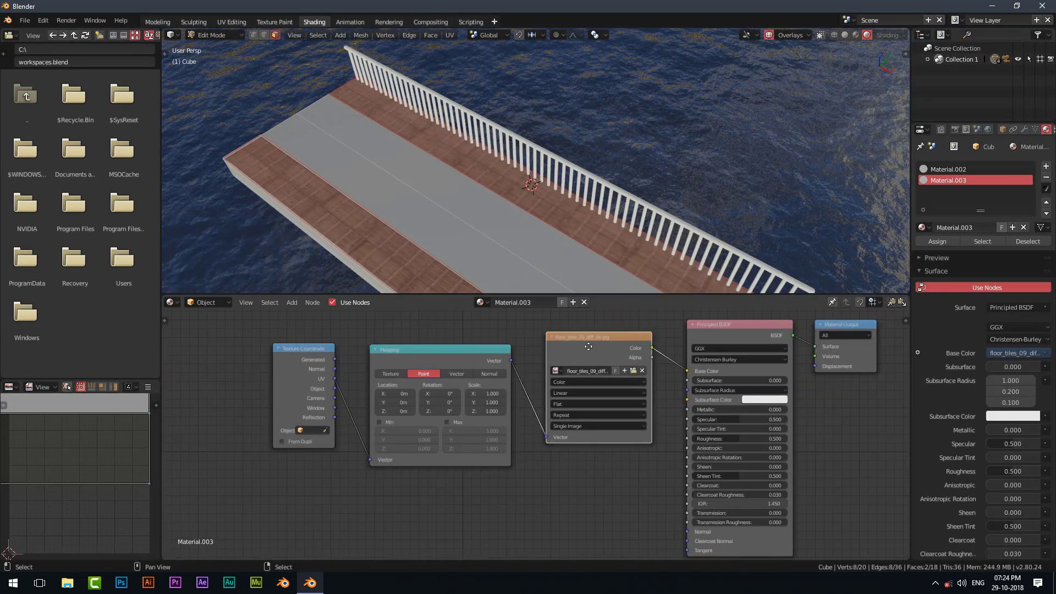
pyautogui.hotkey('shift', 'd')
# Place the copied Image Texture node below the original and view the deck in Top Ortho.
pyautogui.click(590, 482)
pyautogui.moveTo(555, 452); pyautogui.dragTo(583, 331, button='middle')
pyautogui.keyDown('shift'); pyautogui.scroll(3, 583, 331); pyautogui.keyUp('shift')
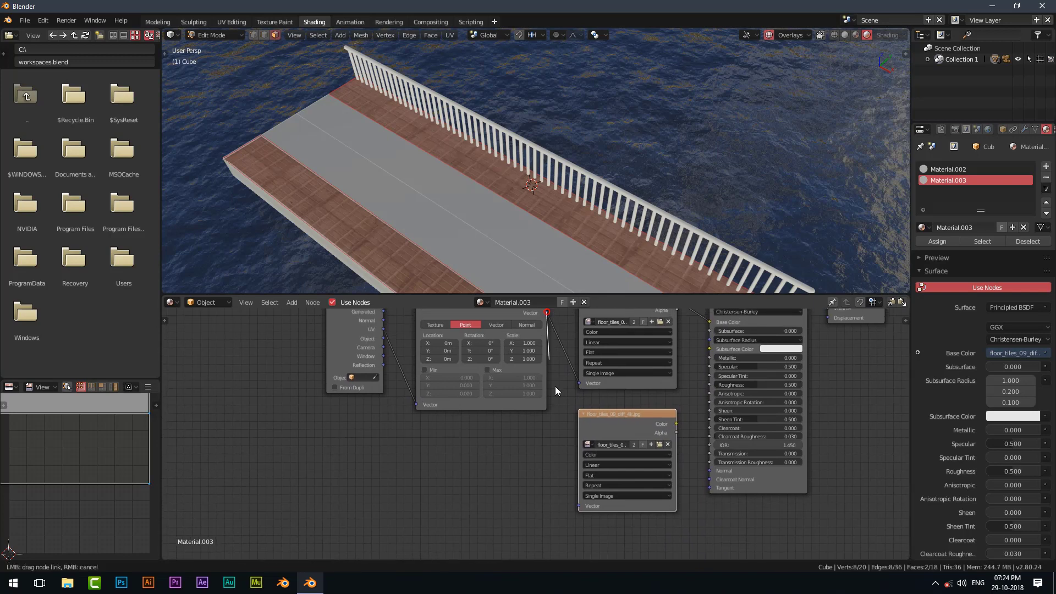
pyautogui.moveTo(497, 369); pyautogui.dragTo(517, 418, button='middle')
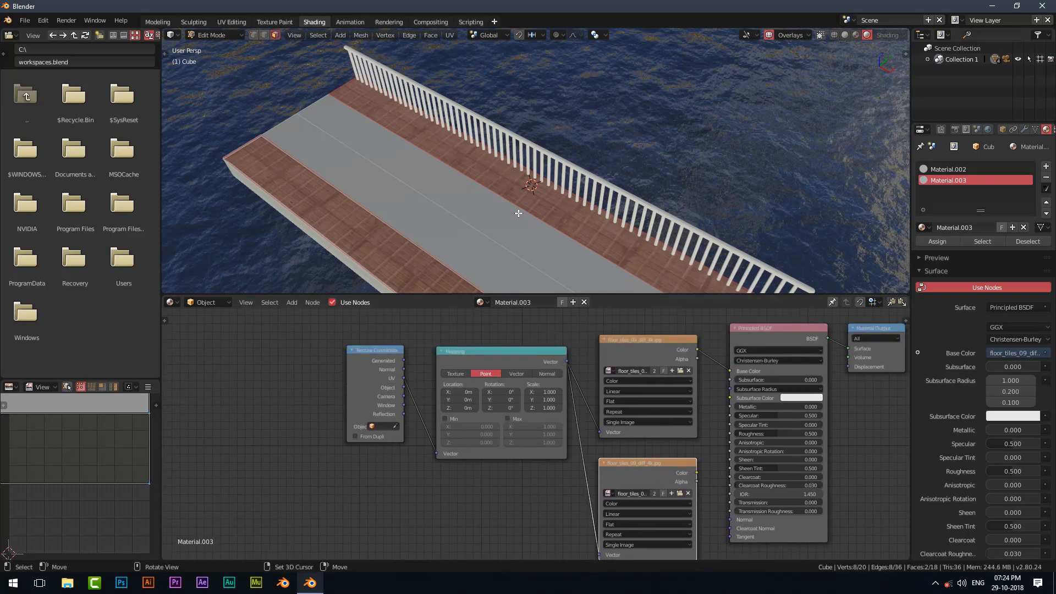
pyautogui.press('KP_7')
pyautogui.press('KP_5')
pyautogui.scroll(5, 545, 165)
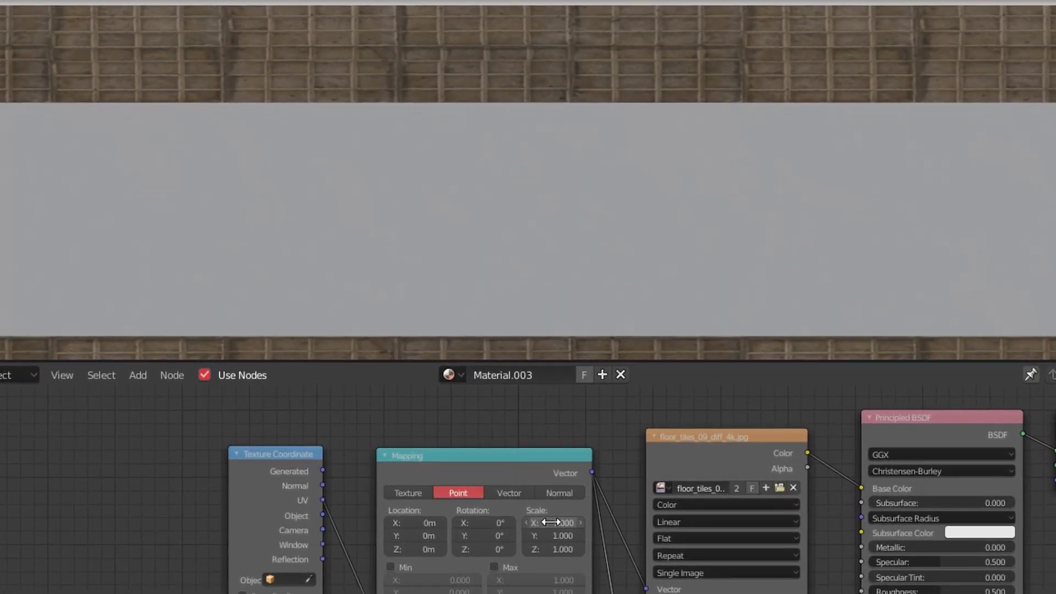
# Set the Mapping node Scale to X 3.000 and Y 1.000.
pyautogui.moveTo(551, 522); pyautogui.dragTo(591, 522)
pyautogui.keyDown('shift'); pyautogui.moveTo(627, 132); pyautogui.dragTo(630, 286, button='middle'); pyautogui.keyUp('shift')
pyautogui.moveTo(551, 522); pyautogui.dragTo(522, 522)
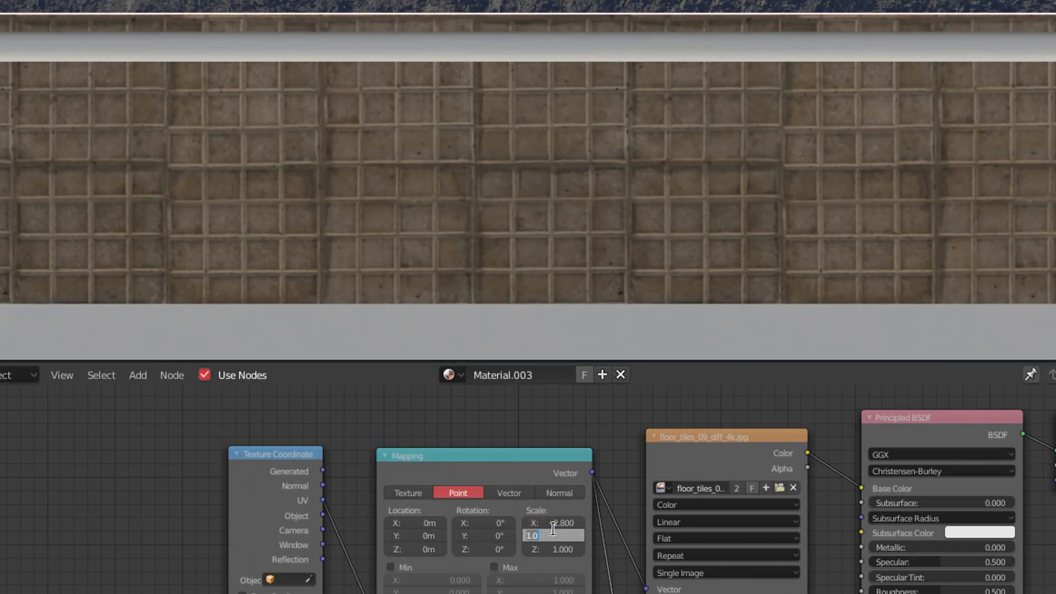
pyautogui.press('Return')
pyautogui.keyDown('ctrl'); pyautogui.scroll(2, 564, 520); pyautogui.keyUp('ctrl')
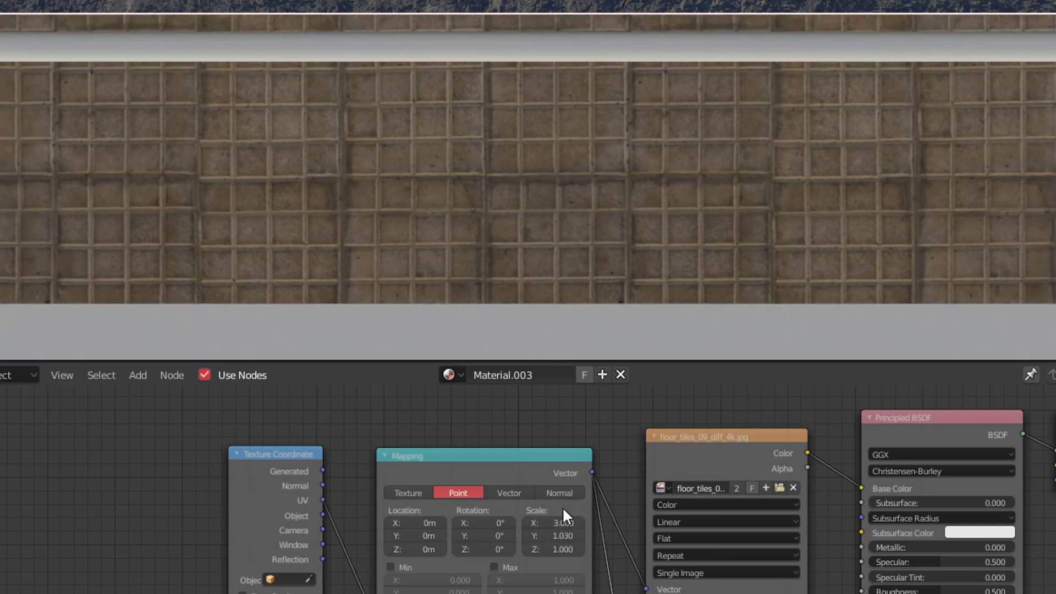
pyautogui.click(557, 532)
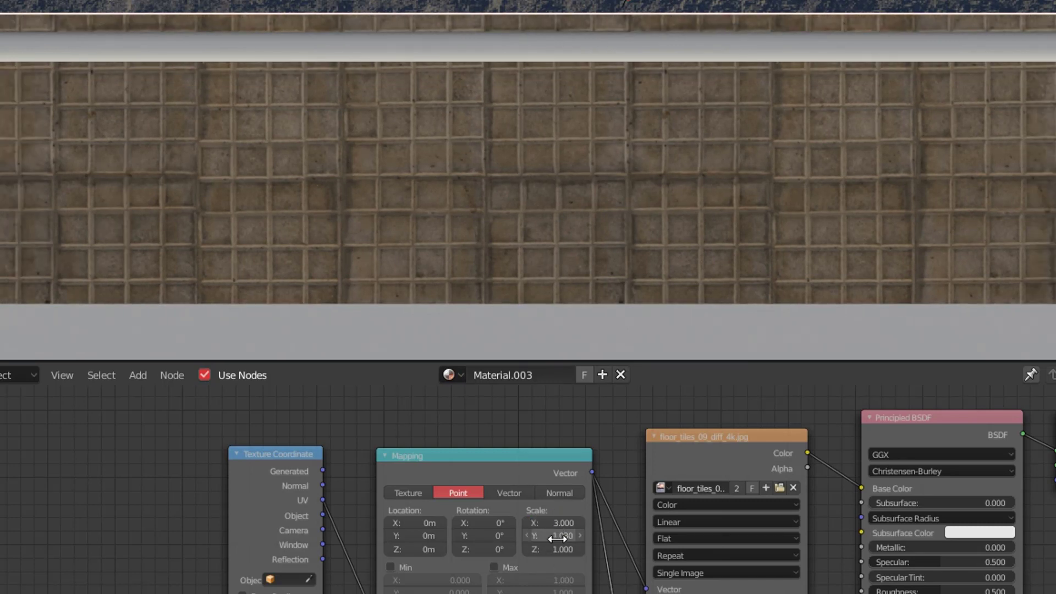
pyautogui.write('1')
pyautogui.hotkey('ctrl', 'a')
pyautogui.click(562, 503)
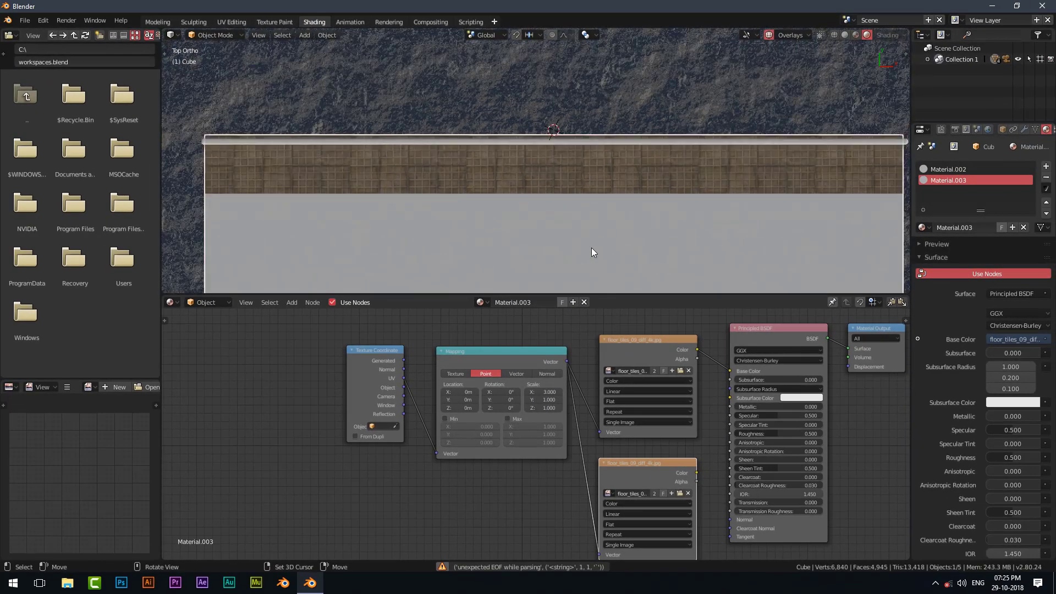
pyautogui.moveTo(592, 248); pyautogui.dragTo(529, 216, button='middle')
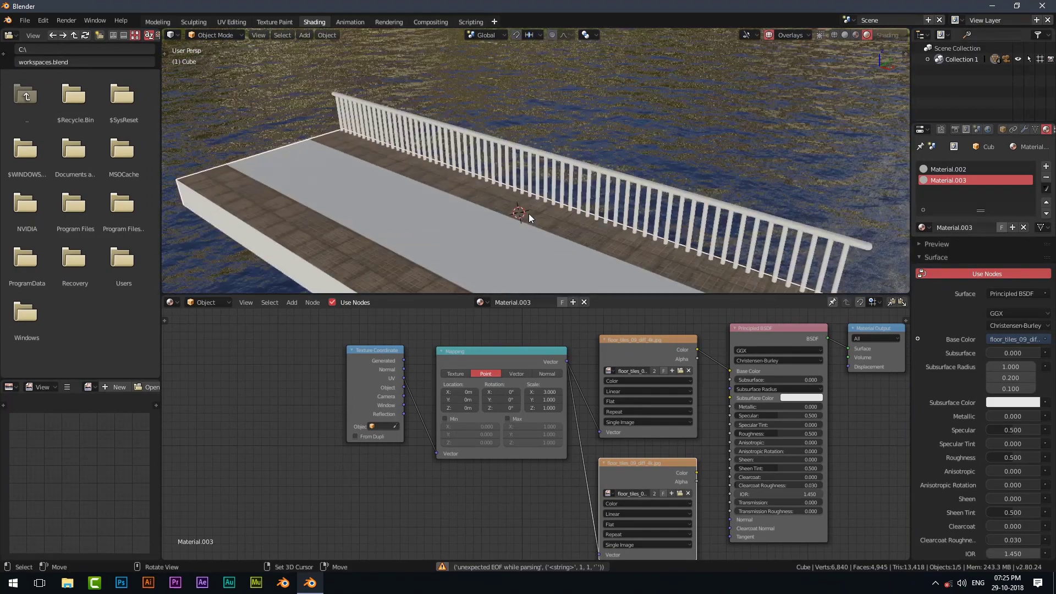
# Load floor_tiles_09_nor_4k.jpg into the lower Image Texture node.
pyautogui.click(856, 35)
pyautogui.moveTo(605, 220); pyautogui.dragTo(624, 191, button='middle')
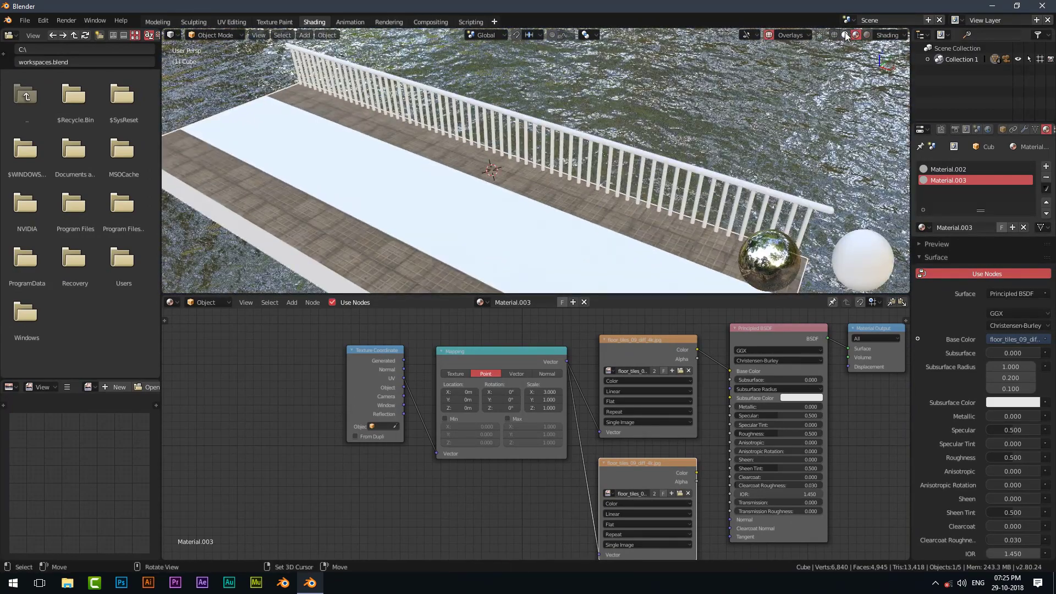
pyautogui.click(845, 35)
pyautogui.keyDown('shift'); pyautogui.scroll(-2, 633, 412); pyautogui.keyUp('shift')
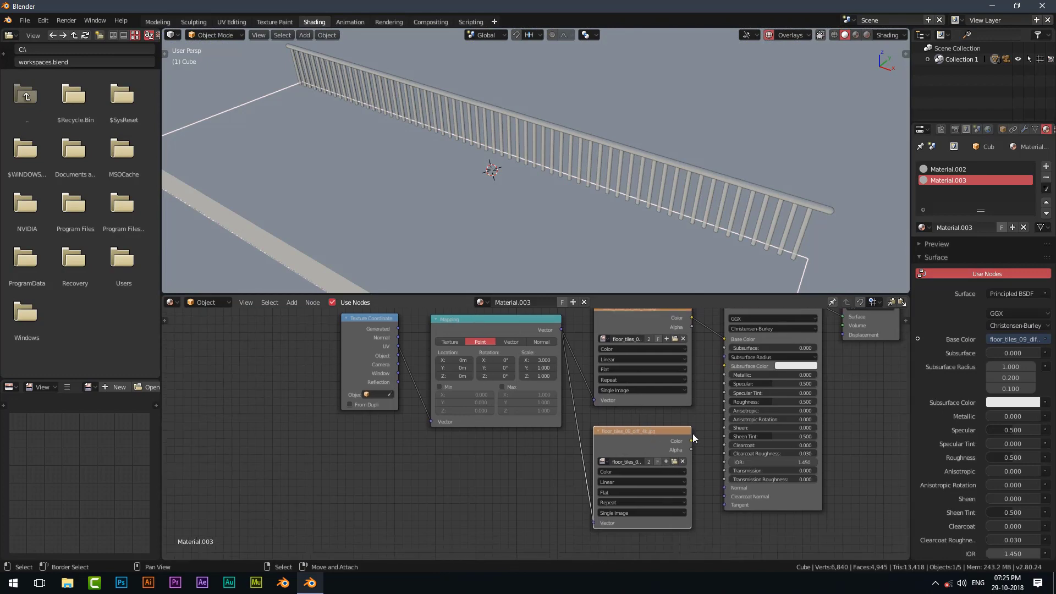
pyautogui.click(673, 462)
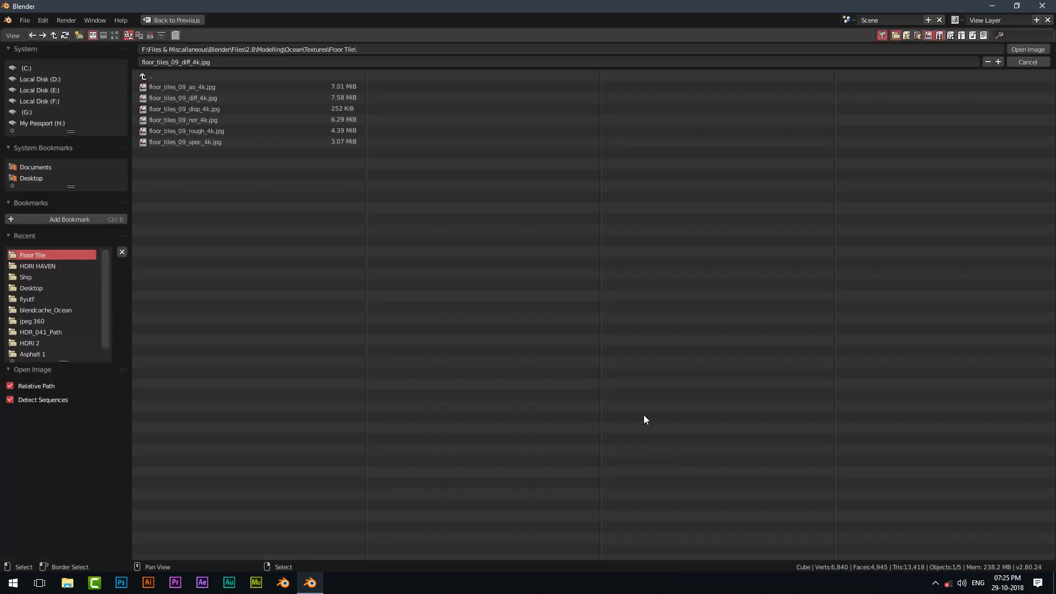
pyautogui.click(117, 35)
pyautogui.doubleClick(509, 113)
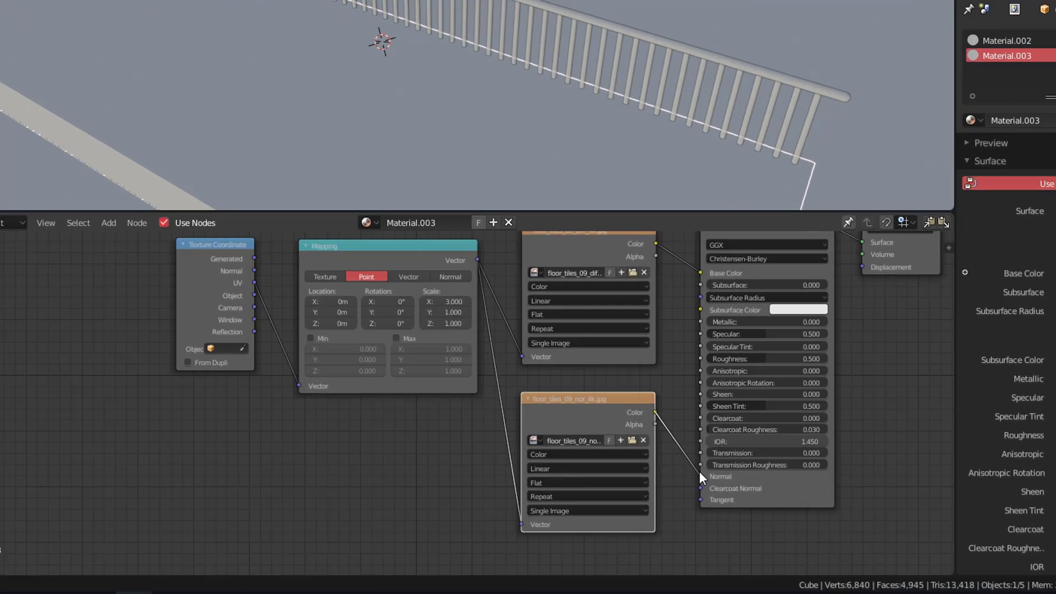
# Insert a Normal Map node with Strength 3 and set the normal image to Non-Color Data.
pyautogui.hotkey('shift', 'a')
pyautogui.moveTo(721, 482)
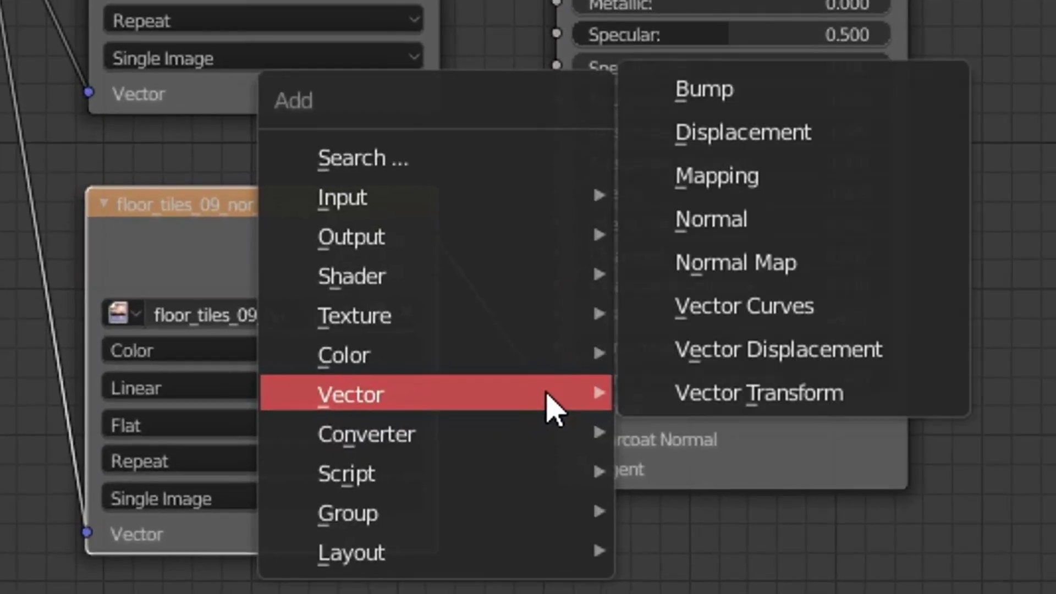
pyautogui.click(709, 265)
pyautogui.click(553, 219)
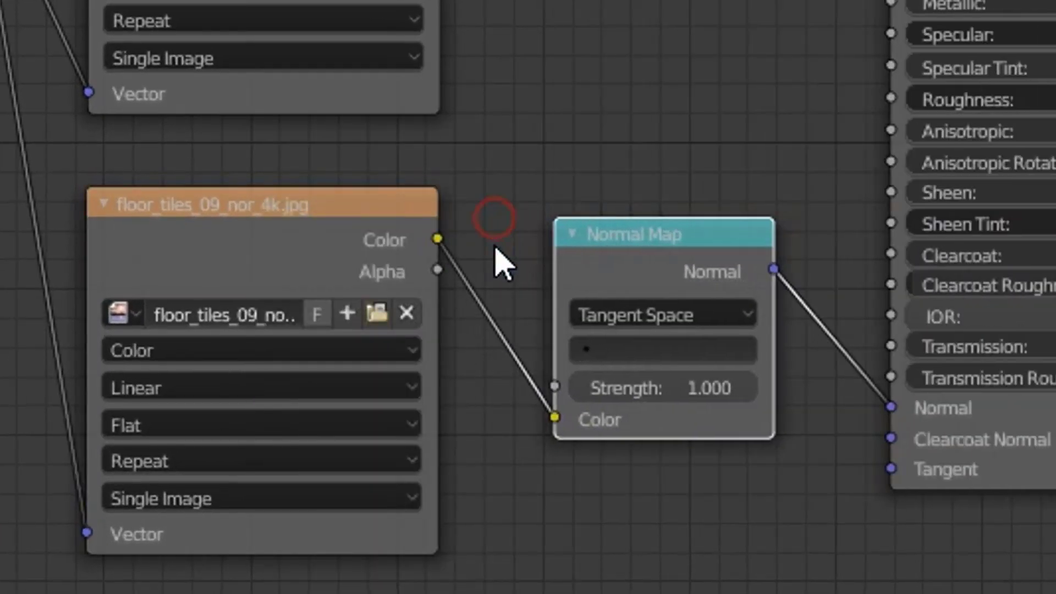
pyautogui.click(641, 382)
pyautogui.write('3')
pyautogui.press('Return')
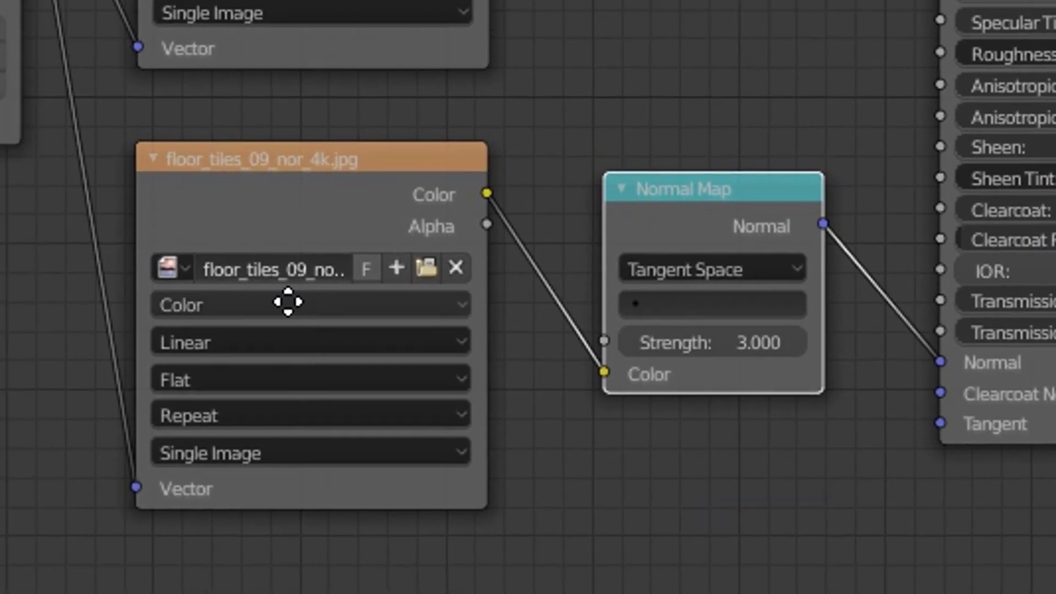
pyautogui.click(284, 296)
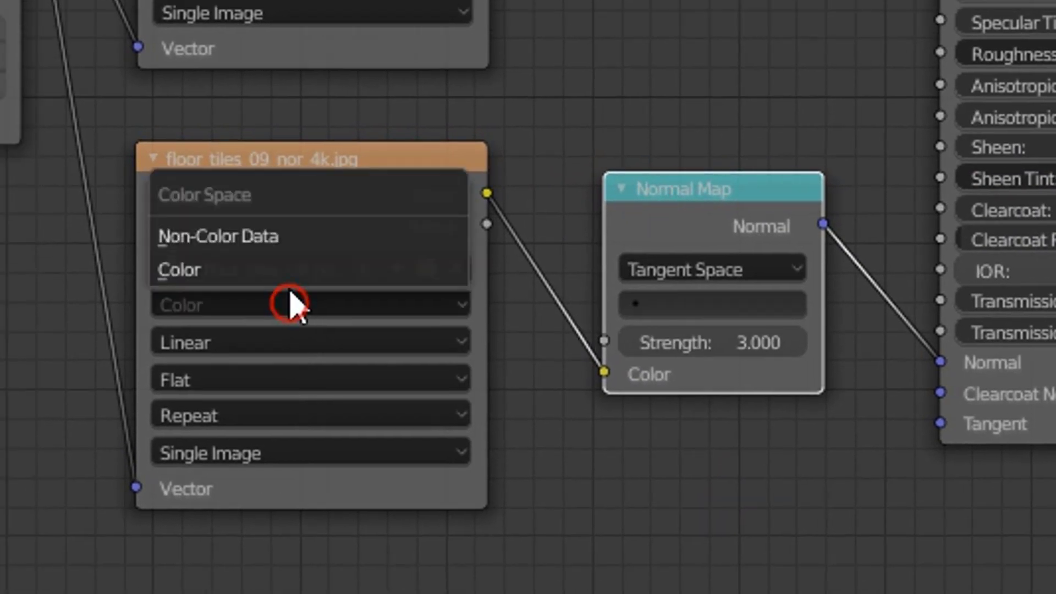
pyautogui.click(281, 252)
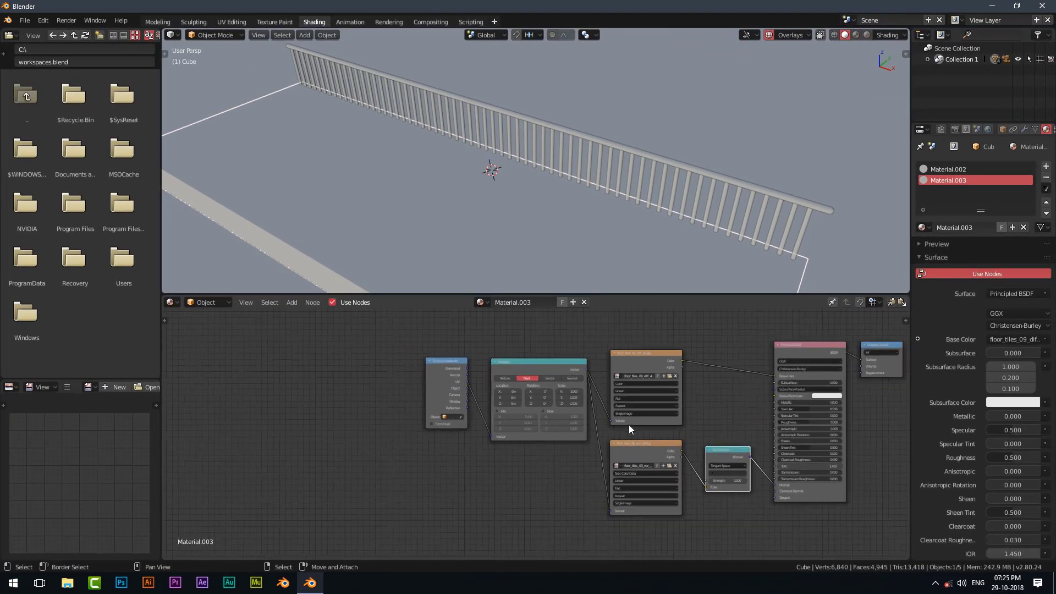
# Duplicate the texture node, feed it from the Mapping node, and load the floor_tiles_09 roughness image.
pyautogui.moveTo(629, 425); pyautogui.dragTo(631, 402, button='middle')
pyautogui.hotkey('shift', 'd')
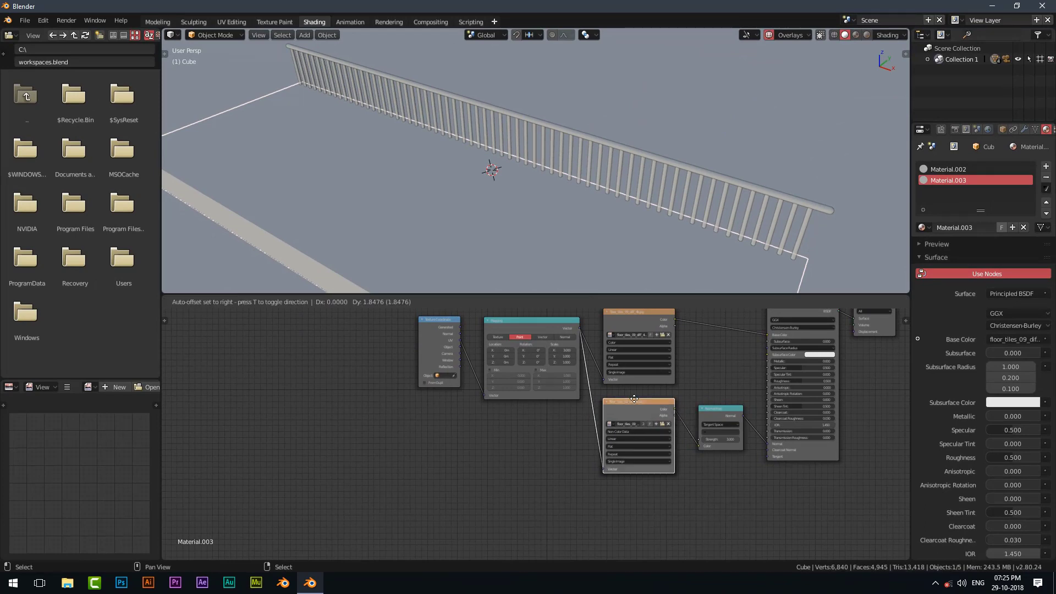
pyautogui.click(636, 483)
pyautogui.moveTo(580, 327); pyautogui.dragTo(586, 390)
pyautogui.moveTo(603, 552); pyautogui.dragTo(604, 553)
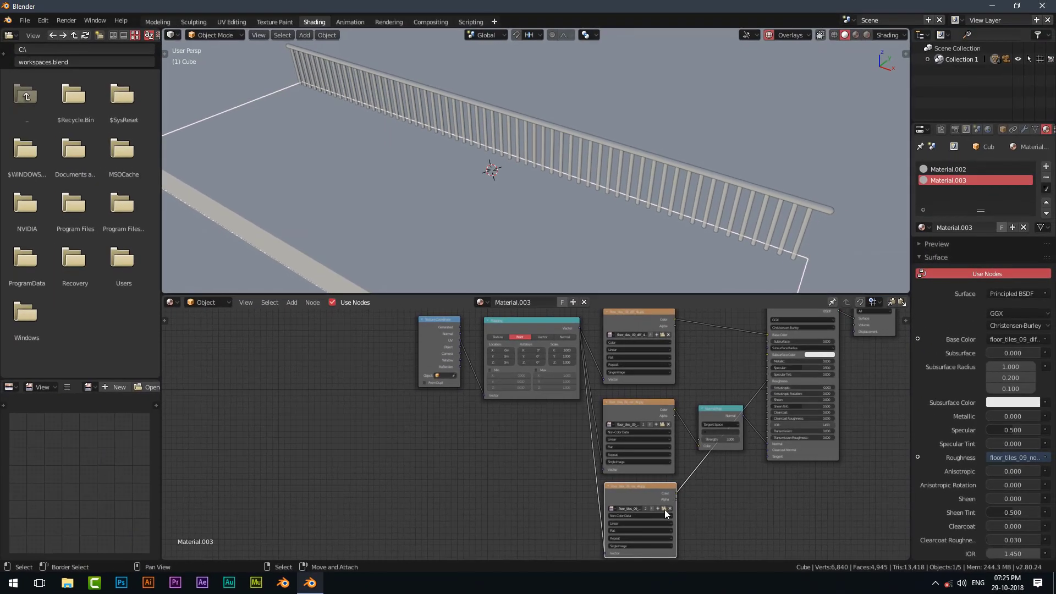
pyautogui.click(416, 474)
pyautogui.click(115, 36)
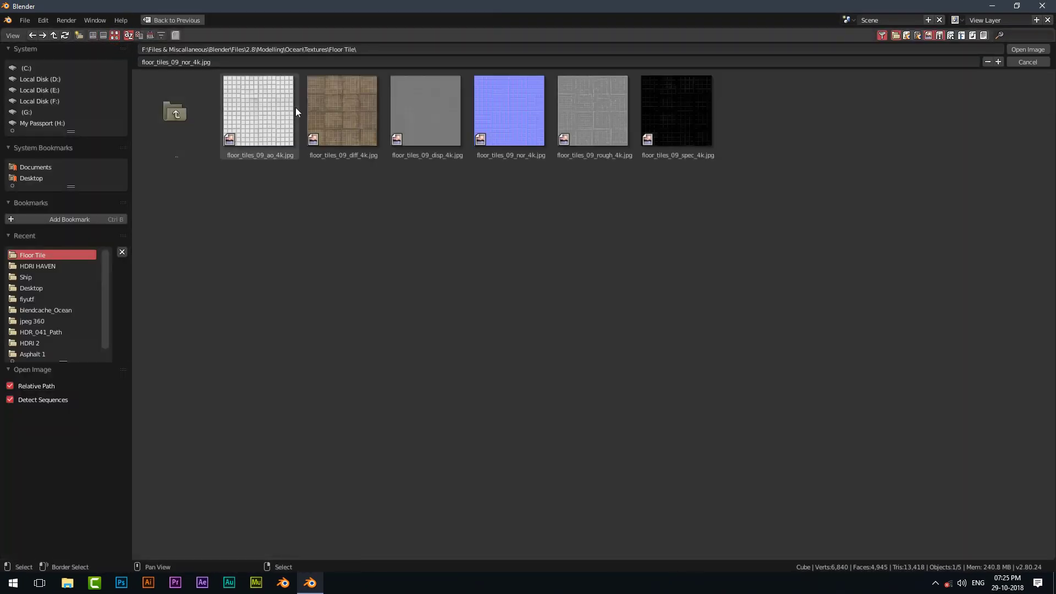
pyautogui.doubleClick(599, 130)
# Preview the deck in rendered shading from a lower angle and enter Edit Mode.
pyautogui.moveTo(599, 130); pyautogui.dragTo(634, 140, button='middle')
pyautogui.scroll(3, 548, 214)
pyautogui.hotkey('shift', 'z')
pyautogui.moveTo(784, 61); pyautogui.dragTo(632, 141, button='middle')
pyautogui.scroll(-4, 509, 213)
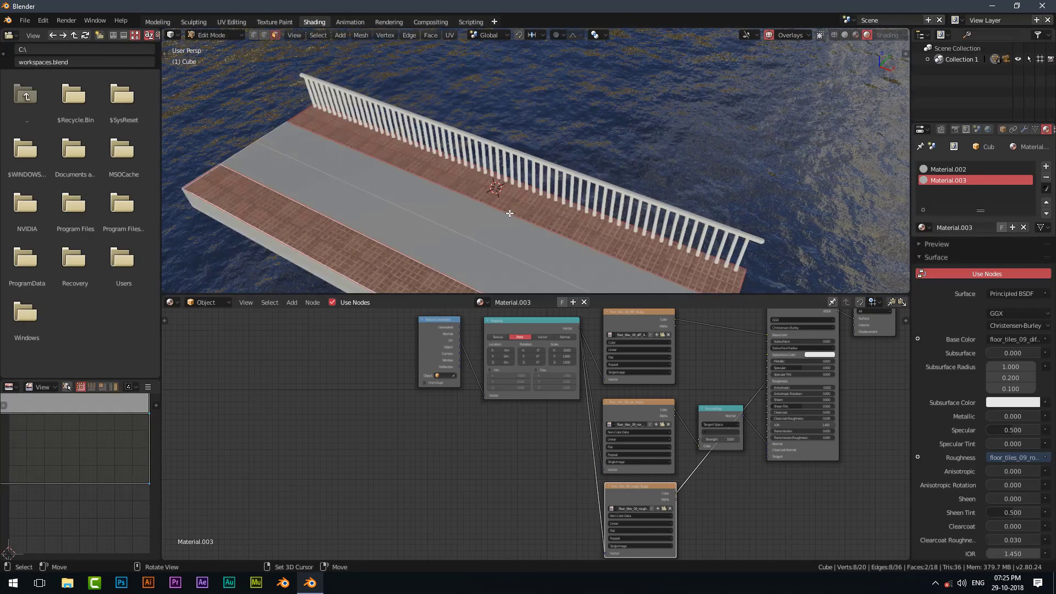
pyautogui.scroll(4, 515, 206)
pyautogui.scroll(2, 518, 205)
pyautogui.moveTo(517, 204); pyautogui.dragTo(493, 226, button='middle')
pyautogui.press('Tab')
# Select the centre and lower floor faces and give them a new material slot with Material.004.
pyautogui.scroll(-5, 549, 165)
pyautogui.click(480, 210)
pyautogui.keyDown('shift'); pyautogui.click(454, 231); pyautogui.keyUp('shift')
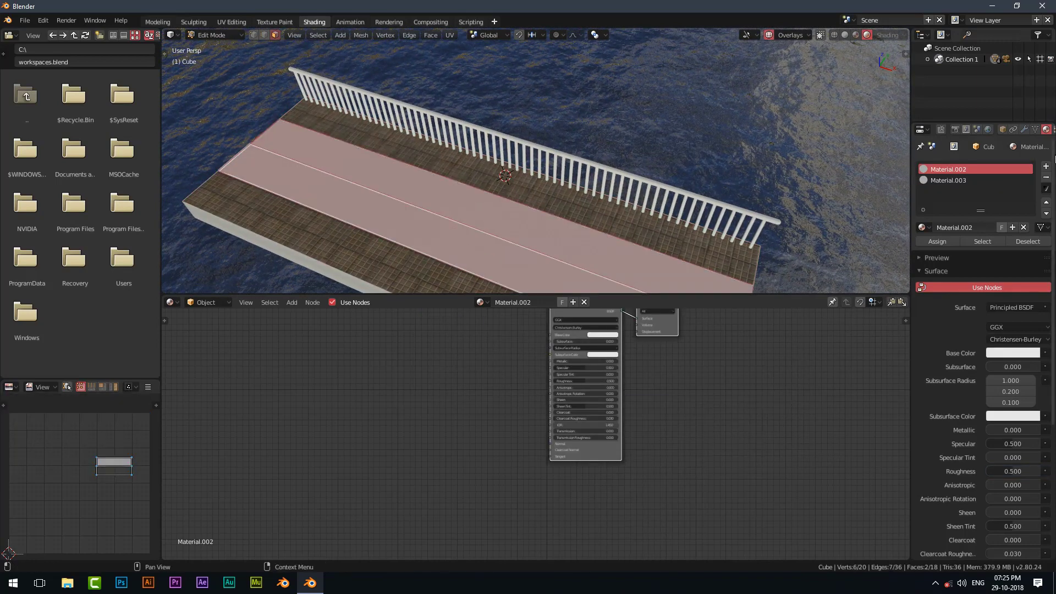
pyautogui.click(1046, 166)
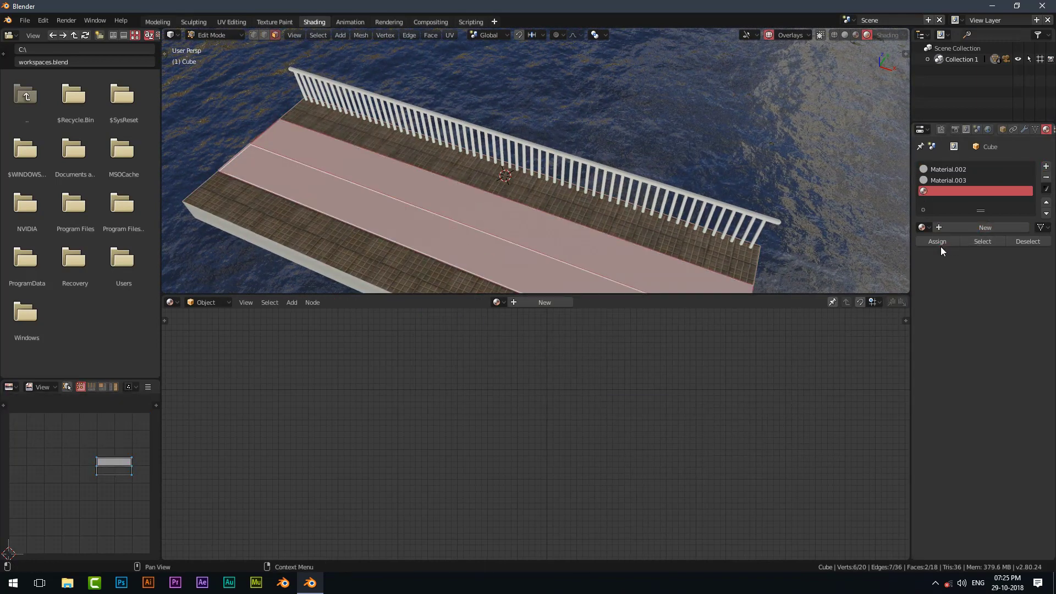
pyautogui.click(950, 229)
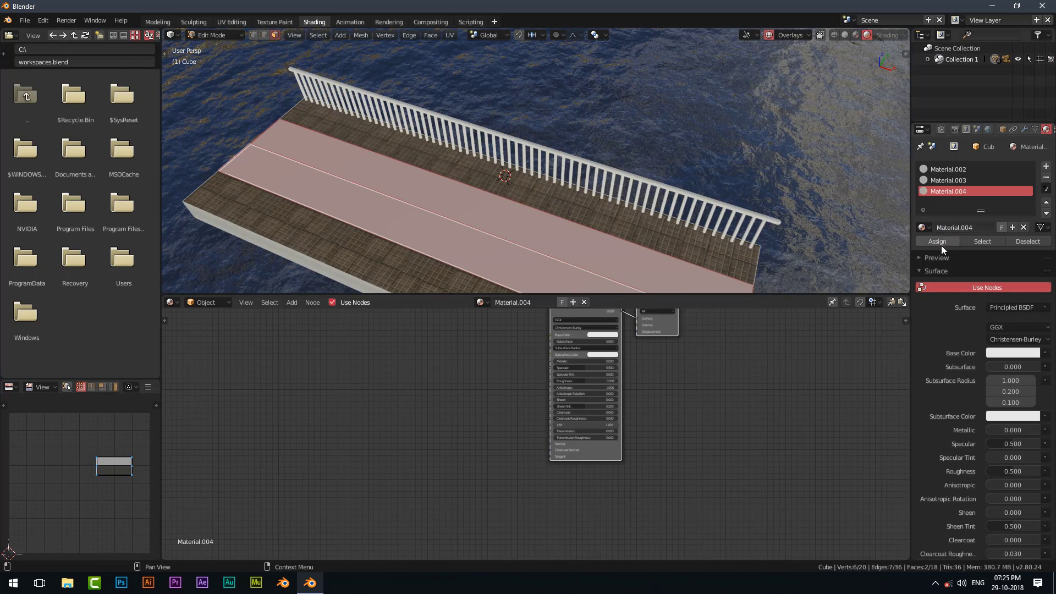
pyautogui.moveTo(700, 380); pyautogui.dragTo(720, 376, button='middle')
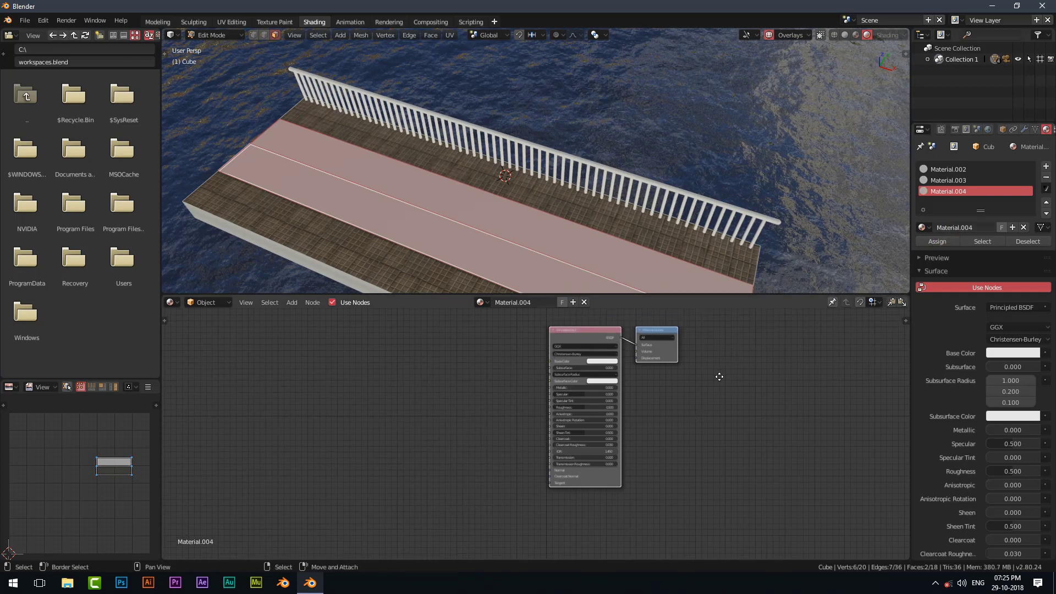
# Copy Material.003's floor-tile nodes and paste them into Material.004, replacing its default nodes.
pyautogui.click(948, 179)
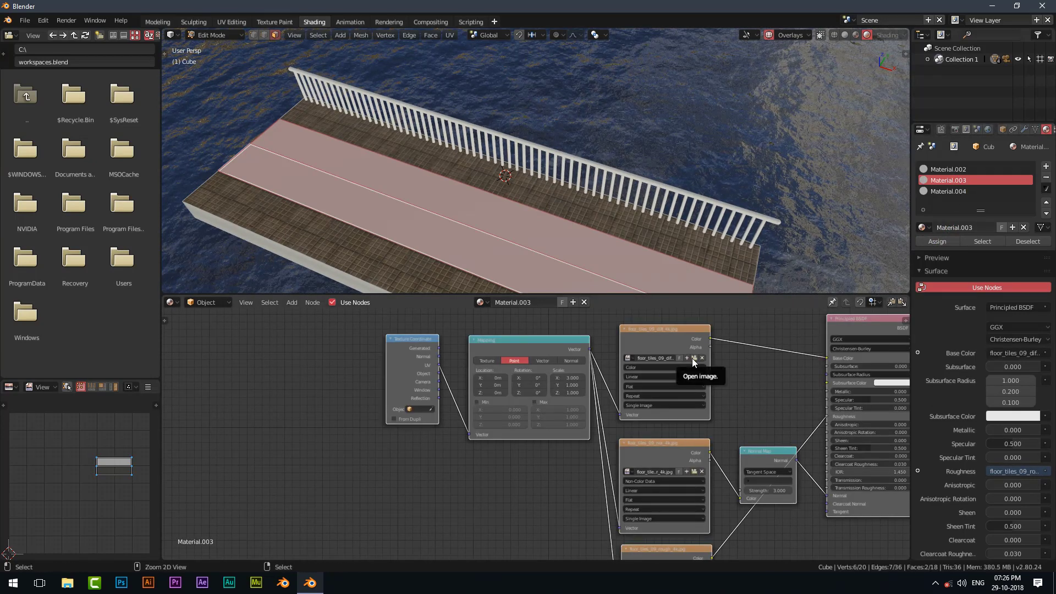
pyautogui.click(949, 191)
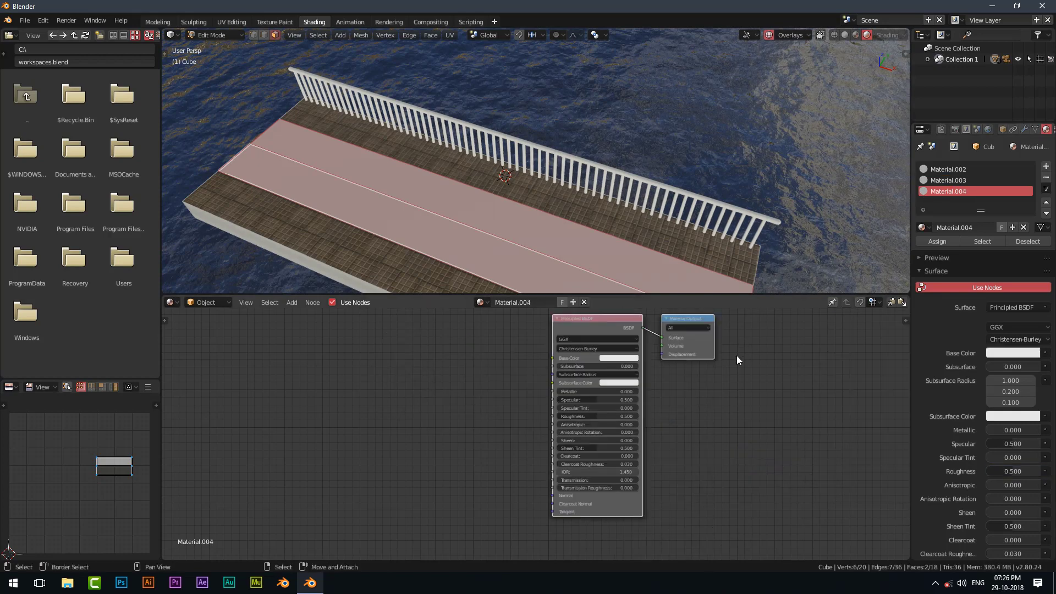
pyautogui.hotkey('ctrl', 'x')
pyautogui.hotkey('ctrl', 'v')
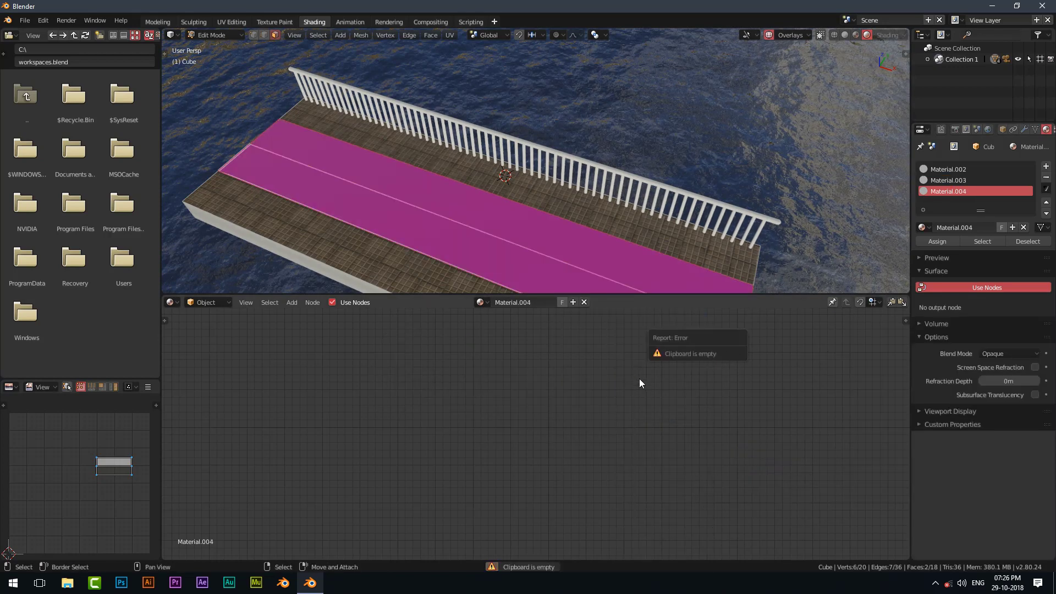
pyautogui.click(948, 169)
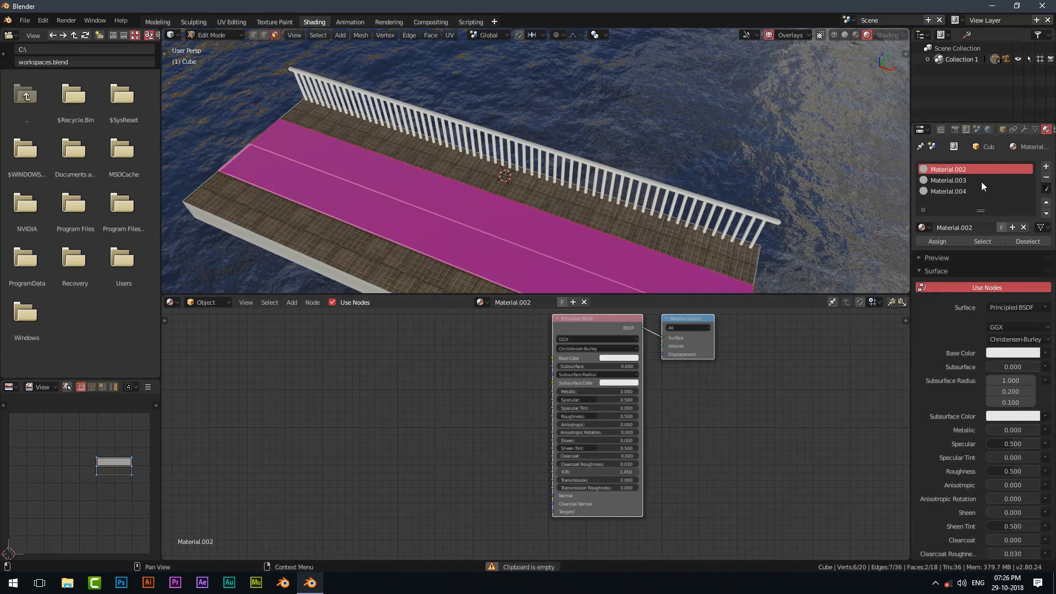
pyautogui.click(982, 180)
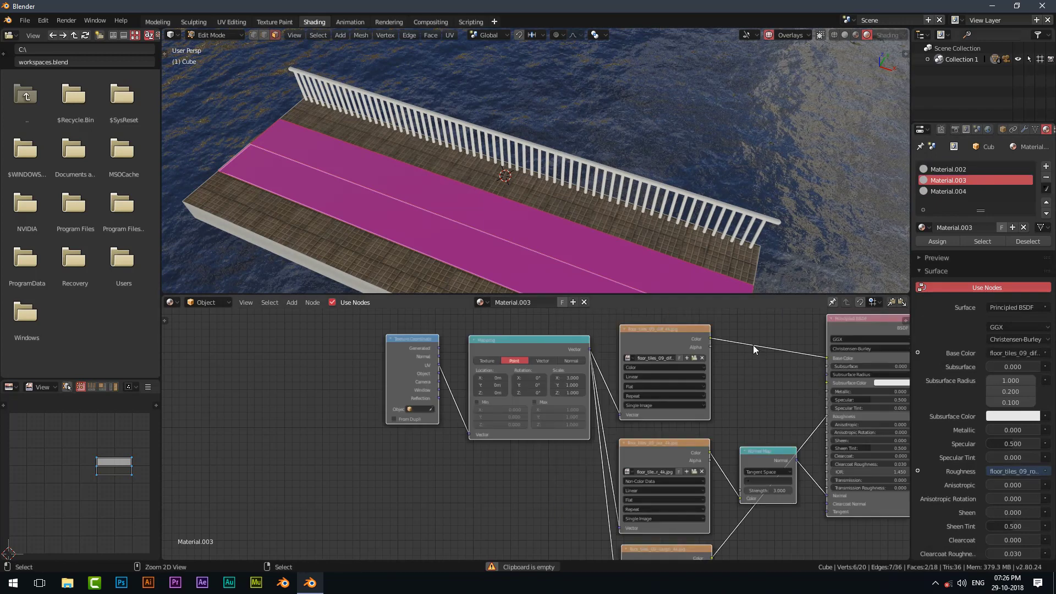
pyautogui.hotkey('ctrl', 'c')
pyautogui.click(970, 190)
pyautogui.hotkey('ctrl', 'v')
pyautogui.scroll(3, 694, 347)
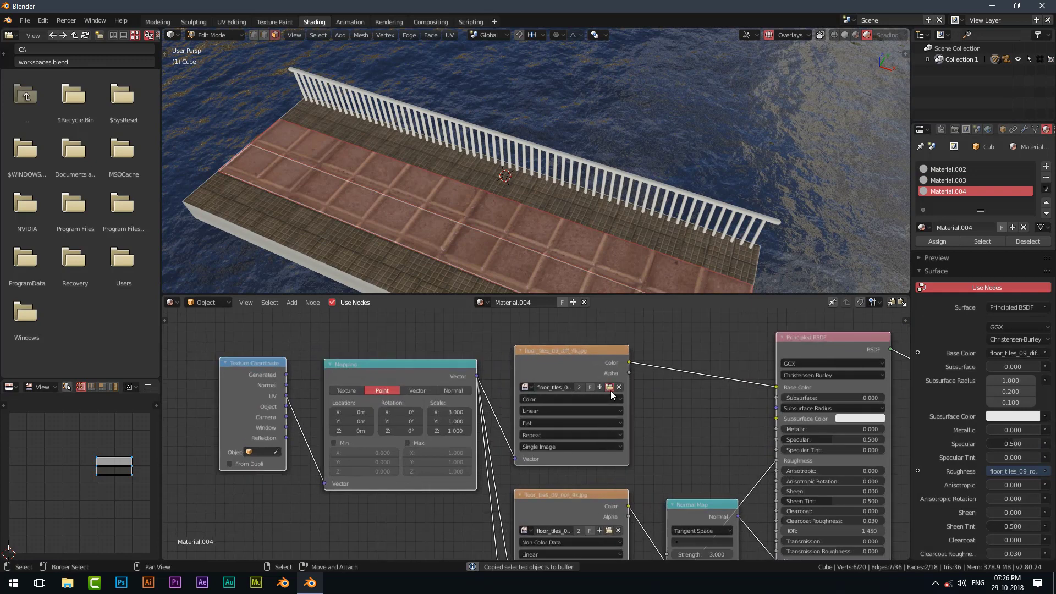
# Load the Green Metal Rust diffuse image into the colour Image Texture node.
pyautogui.click(611, 391)
pyautogui.click(165, 77)
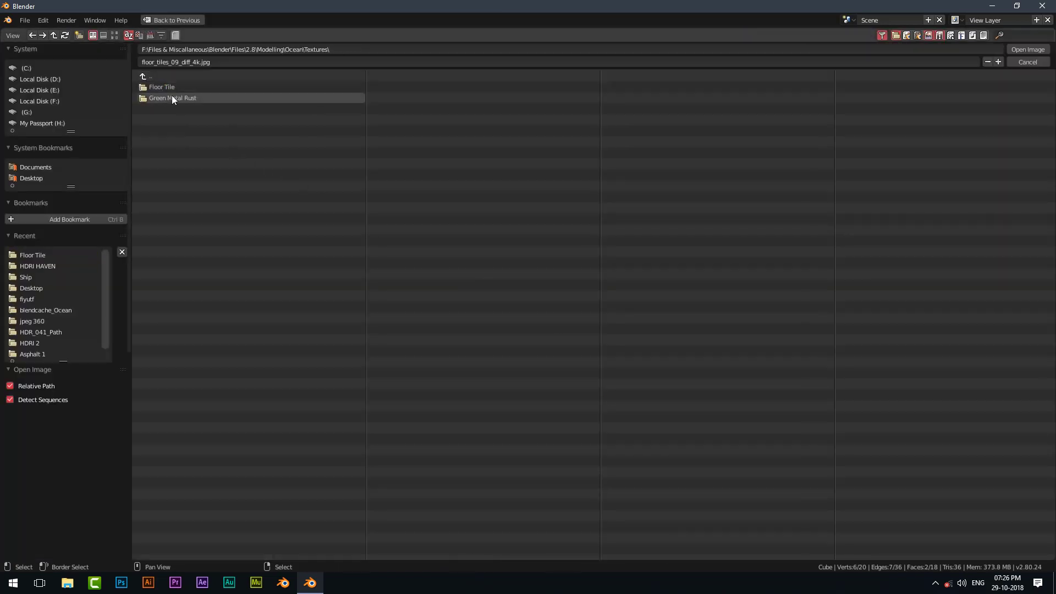
pyautogui.click(172, 99)
pyautogui.click(115, 35)
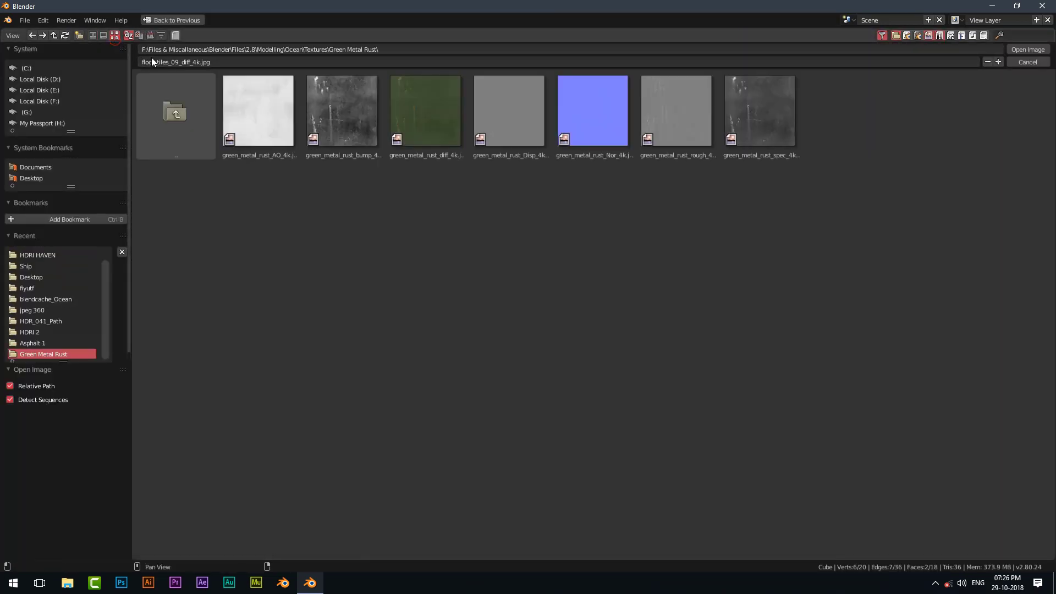
pyautogui.doubleClick(409, 124)
# Load the Green Metal Rust normal-map image into the normal texture node.
pyautogui.moveTo(570, 415); pyautogui.dragTo(574, 350, button='middle')
pyautogui.click(613, 468)
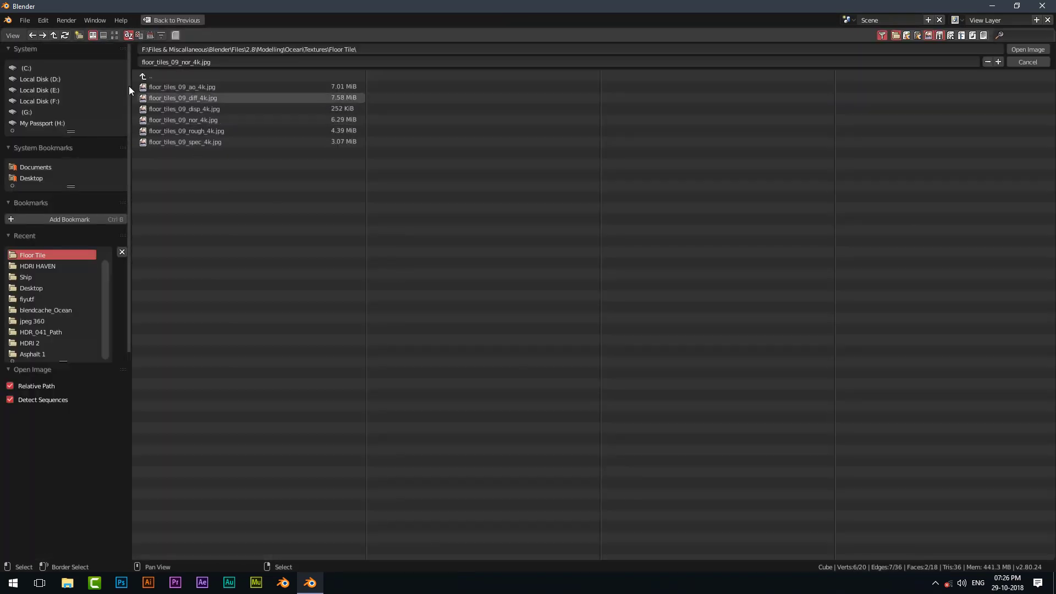
pyautogui.click(114, 35)
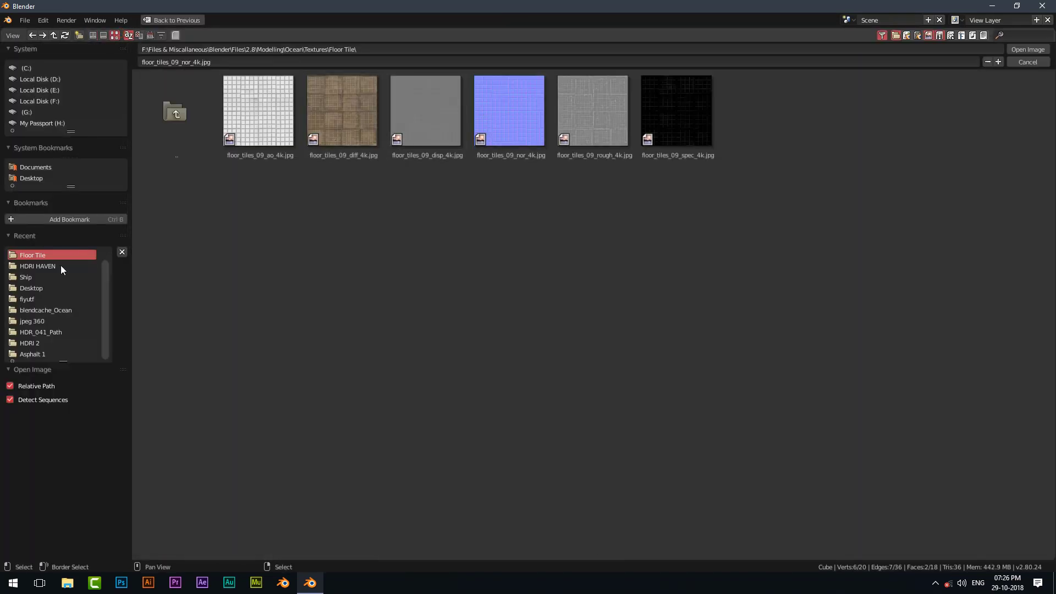
pyautogui.click(177, 105)
pyautogui.click(342, 112)
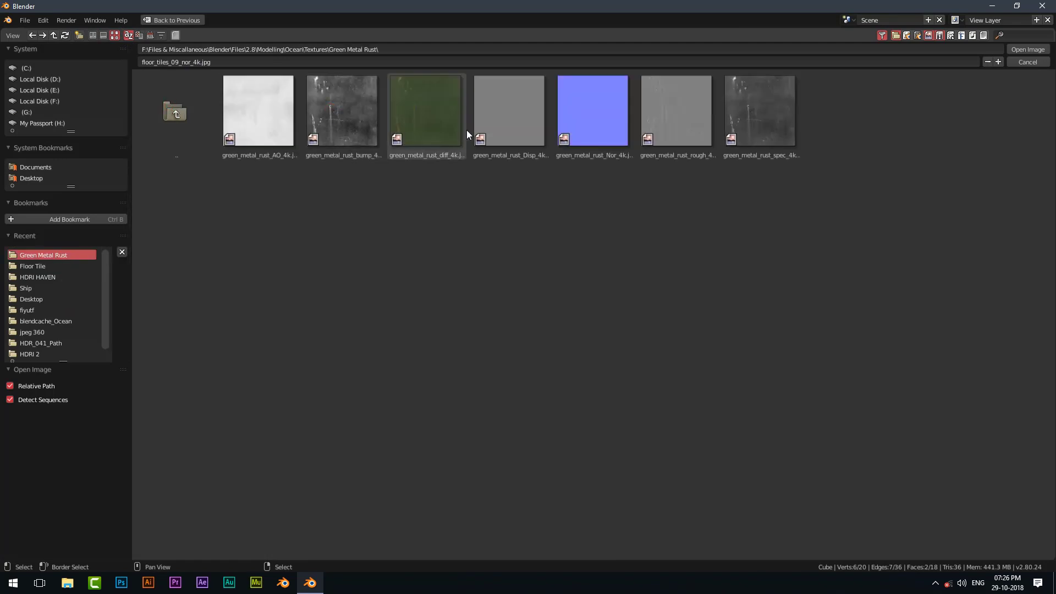
pyautogui.click(564, 133)
pyautogui.press('Return')
# Replace the floor-tile roughness image with the Green Metal Rust roughness image.
pyautogui.scroll(-2, 576, 431)
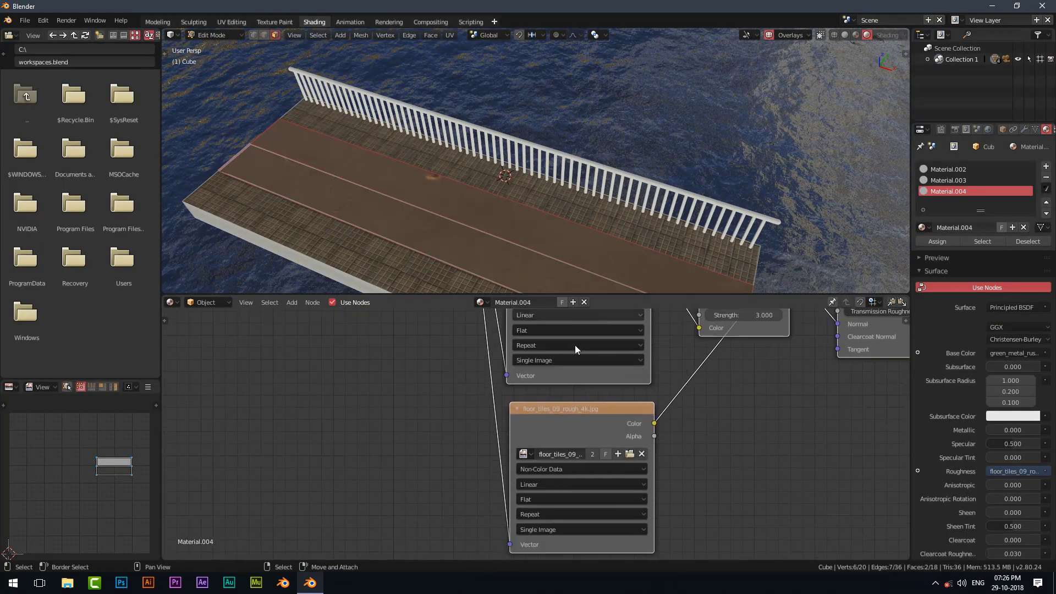
pyautogui.click(642, 453)
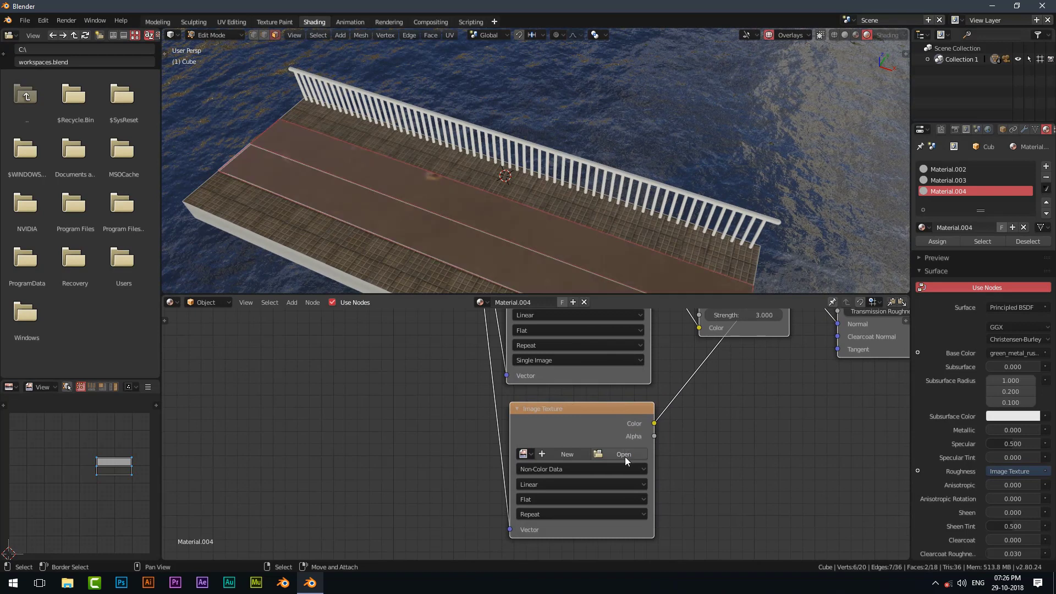
pyautogui.click(609, 455)
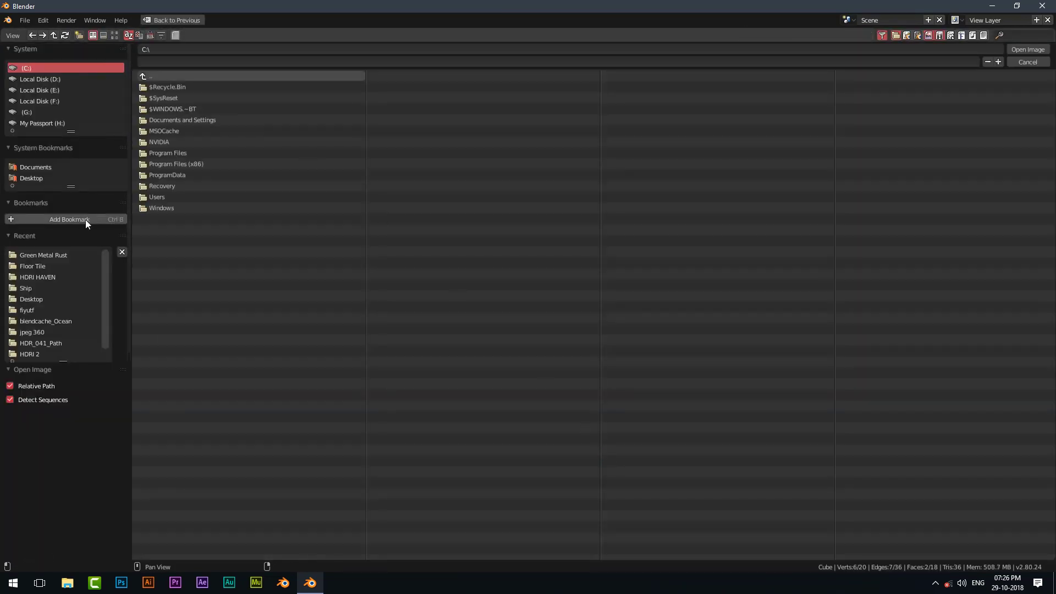
pyautogui.click(44, 254)
pyautogui.click(115, 35)
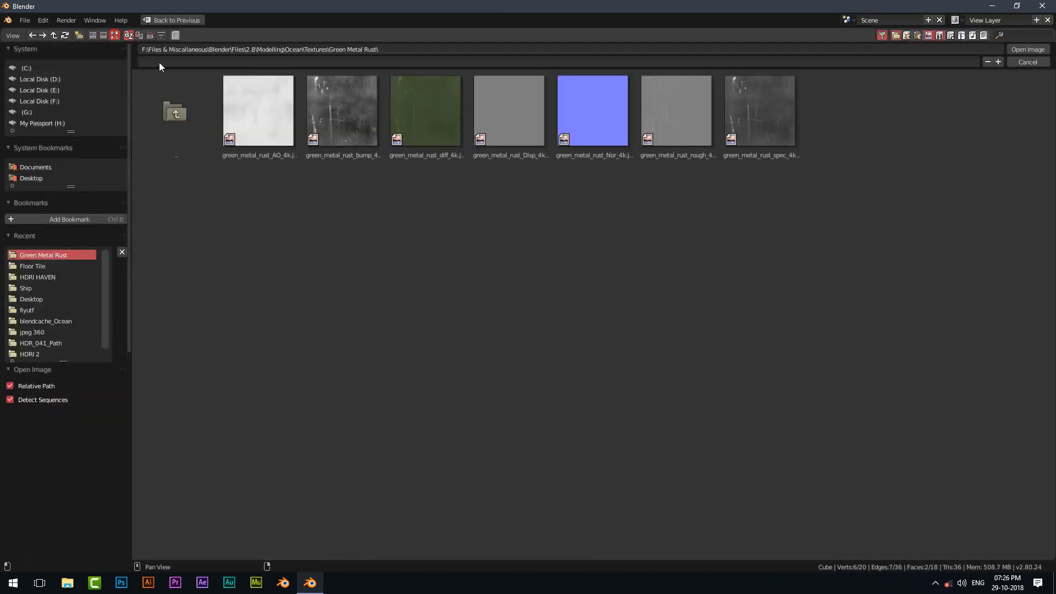
pyautogui.doubleClick(666, 133)
# Exit Edit Mode and inspect the rusty green strip from above and in perspective.
pyautogui.scroll(-2, 582, 392)
pyautogui.moveTo(550, 231); pyautogui.dragTo(534, 144, button='middle')
pyautogui.press('KP_7')
pyautogui.press('Tab')
pyautogui.scroll(4, 523, 154)
pyautogui.scroll(1, 523, 154)
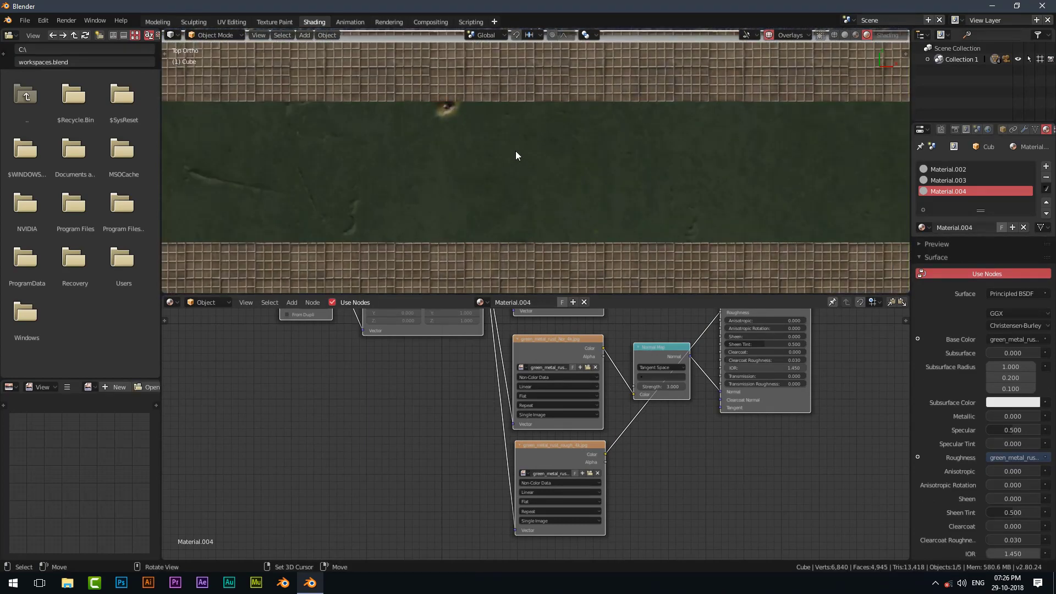
pyautogui.moveTo(539, 329); pyautogui.dragTo(560, 437, button='middle')
pyautogui.scroll(1, 560, 437)
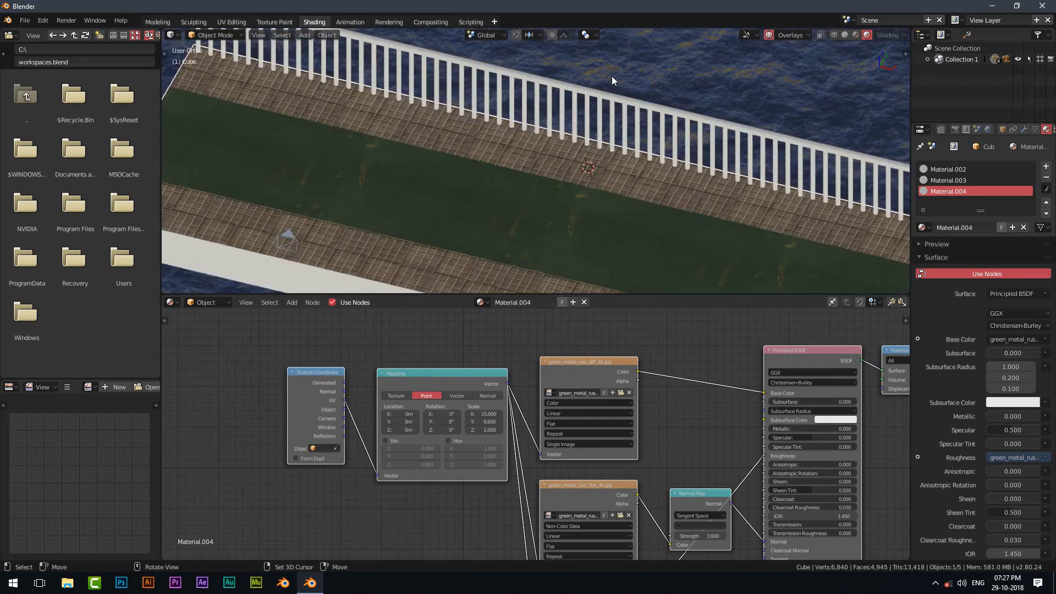
pyautogui.moveTo(612, 75); pyautogui.dragTo(639, 217, button='middle')
# Add a Sun lamp and raise it vertically above the pier.
pyautogui.hotkey('shift', 'a')
pyautogui.moveTo(593, 345)
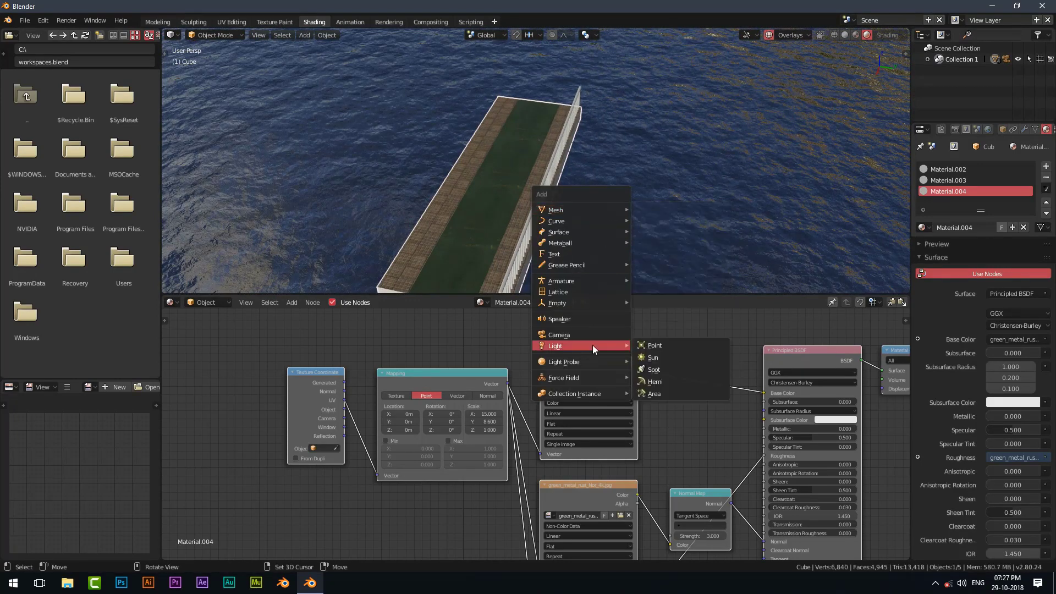
pyautogui.click(655, 358)
pyautogui.moveTo(641, 286)
pyautogui.mouseDown(button='middle')
pyautogui.moveTo(655, 219)
pyautogui.moveTo(615, 183)
pyautogui.moveTo(583, 206)
pyautogui.mouseUp(button='middle')
pyautogui.press('z')
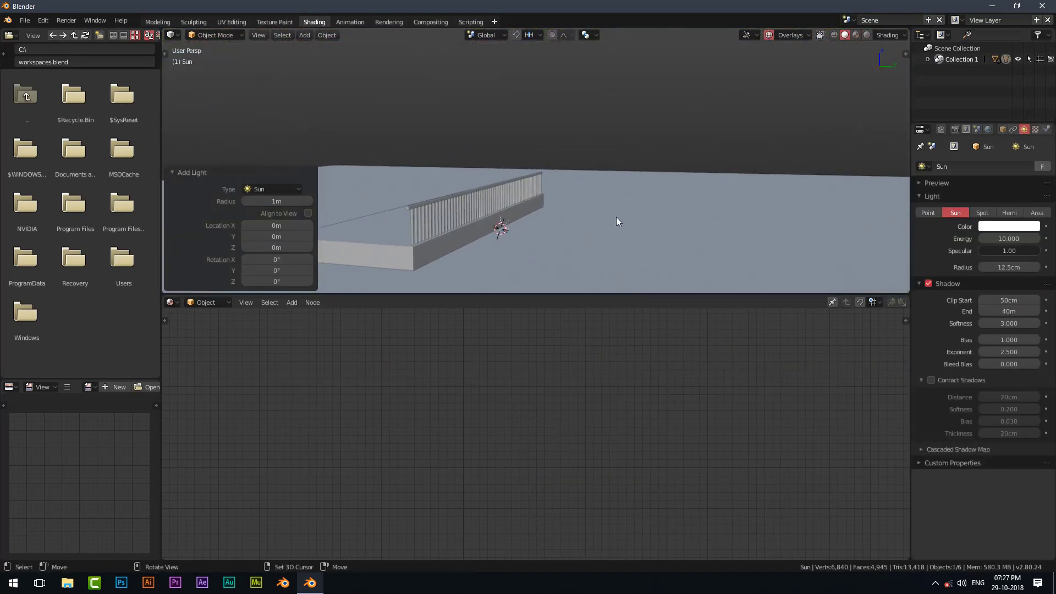
pyautogui.press('g')
pyautogui.press('z')
pyautogui.click(594, 53)
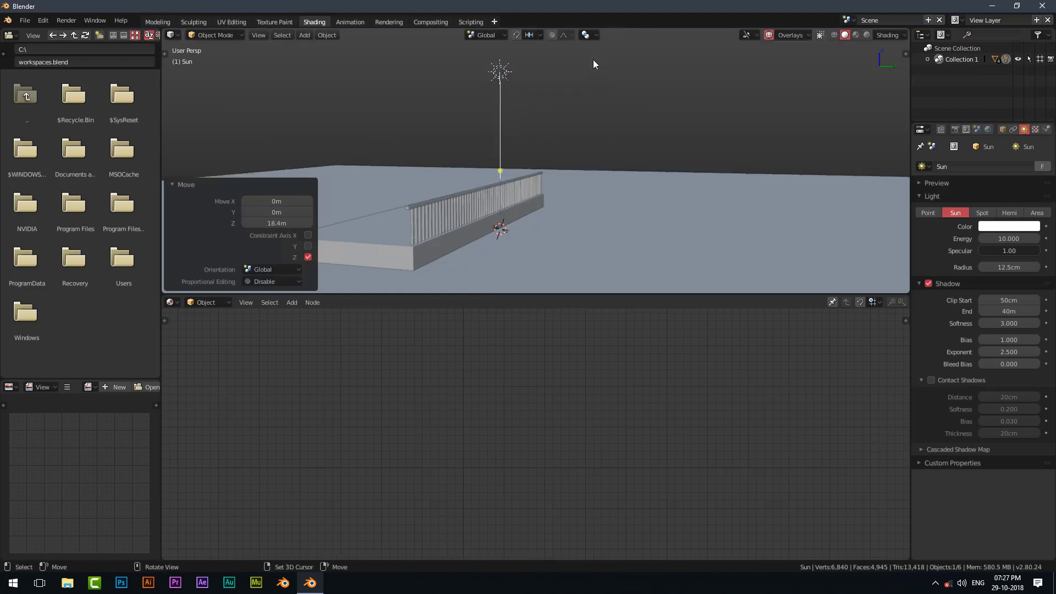
# Shift the Sun lamp 16.6 m along Y and lower it along Z.
pyautogui.moveTo(592, 59); pyautogui.dragTo(633, 122, button='middle')
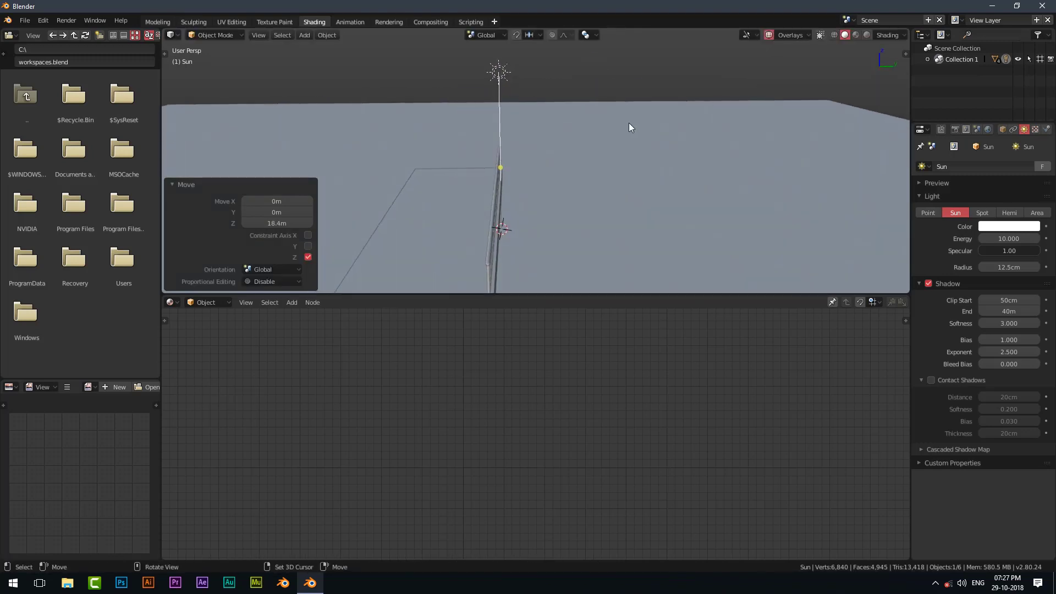
pyautogui.press('g')
pyautogui.press('y')
pyautogui.click(779, 125)
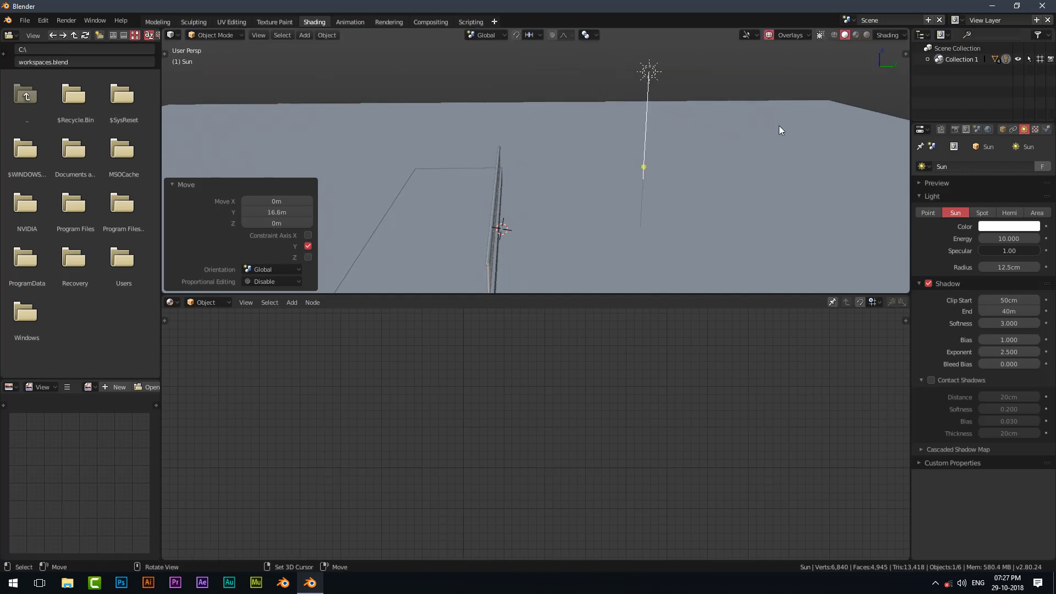
pyautogui.moveTo(779, 125); pyautogui.dragTo(710, 128, button='middle')
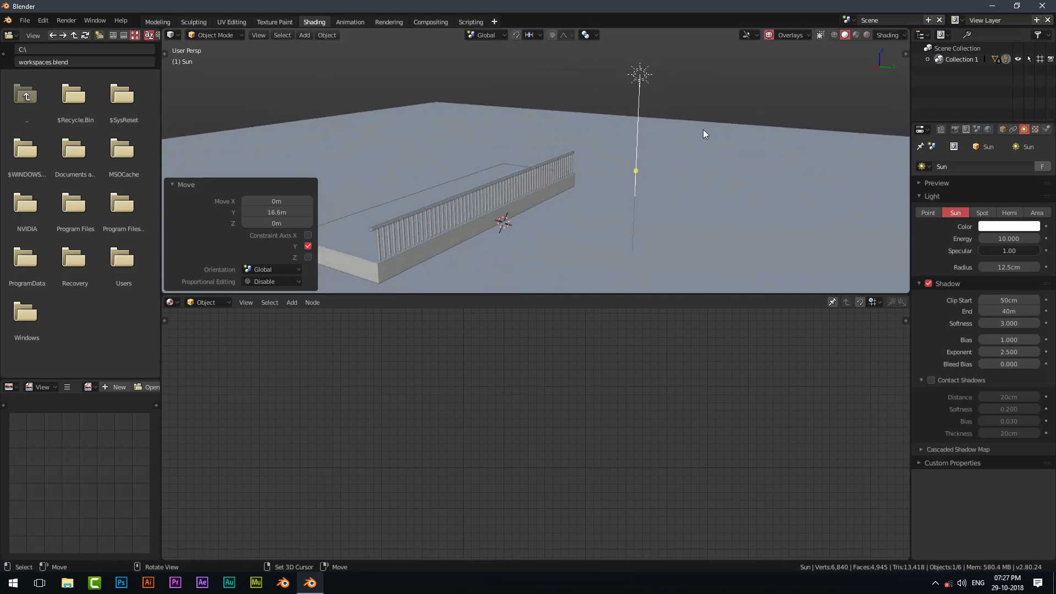
pyautogui.press('g')
pyautogui.press('z')
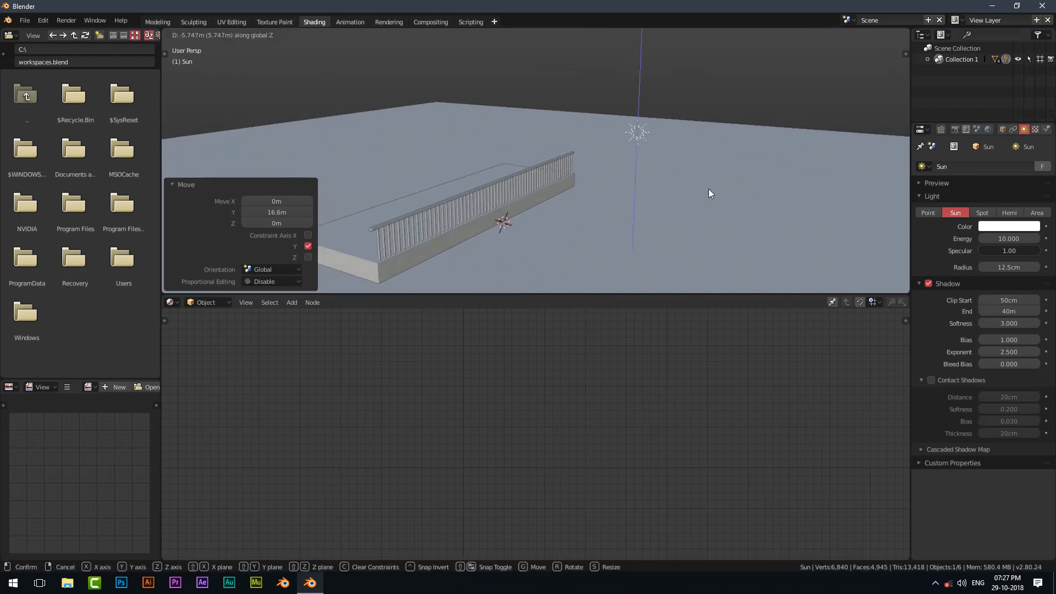
pyautogui.click(708, 189)
# Tilt the Sun lamp -67.5° around X and preview the scene in Rendered shading.
pyautogui.moveTo(709, 189); pyautogui.dragTo(727, 175, button='middle')
pyautogui.press('r')
pyautogui.press('x')
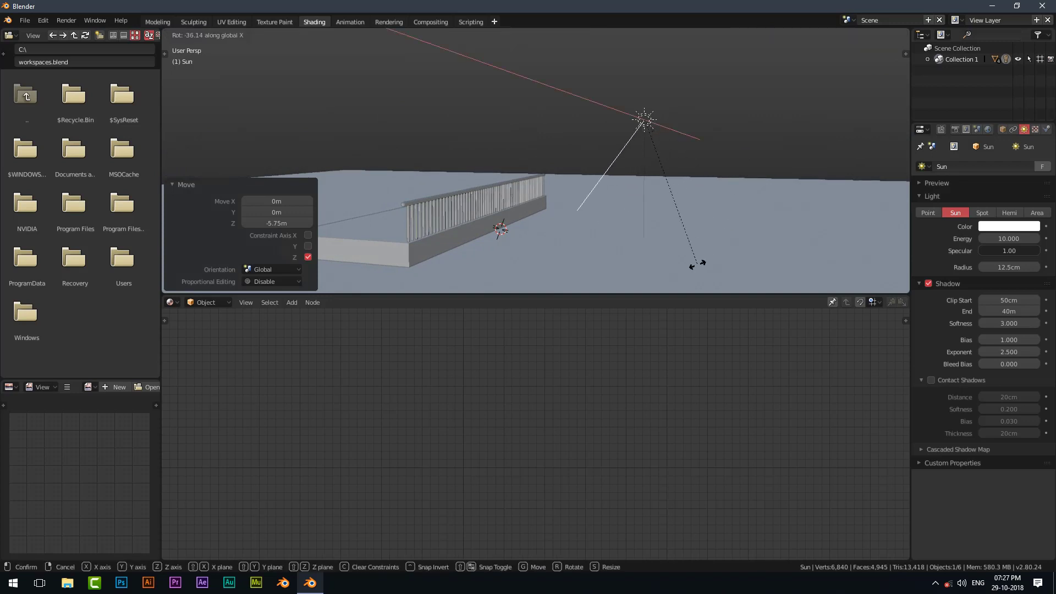
pyautogui.click(606, 73)
pyautogui.moveTo(606, 74)
pyautogui.mouseDown(button='middle')
pyautogui.moveTo(705, 127)
pyautogui.moveTo(643, 127)
pyautogui.moveTo(537, 243)
pyautogui.moveTo(589, 131)
pyautogui.mouseUp(button='middle')
pyautogui.hotkey('shift', 'z')
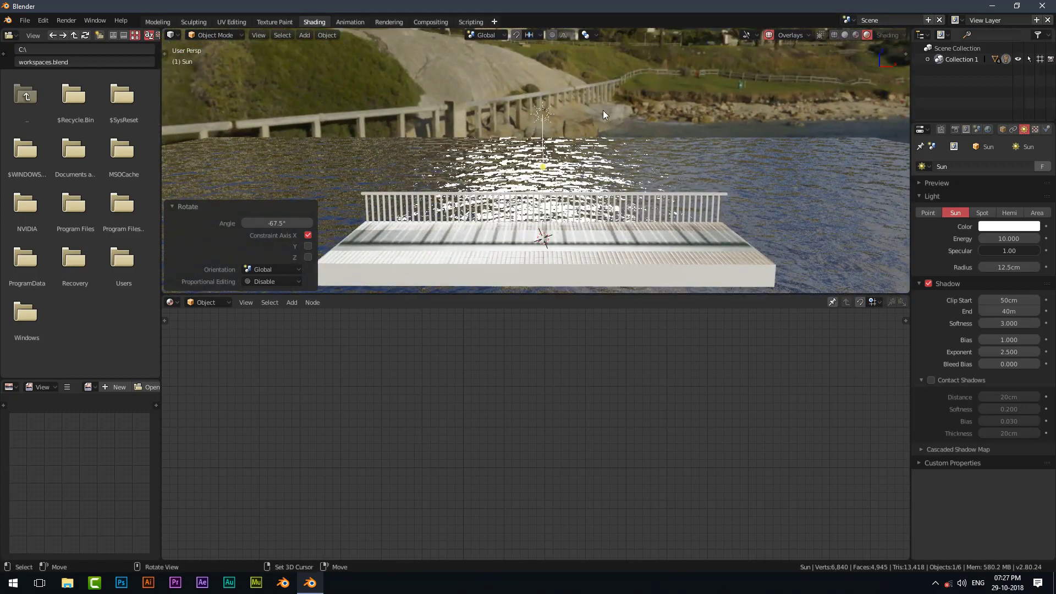
# Switch the Shader Editor to World nodes and add a Texture Coordinate node left of the sky image.
pyautogui.click(210, 303)
pyautogui.click(213, 277)
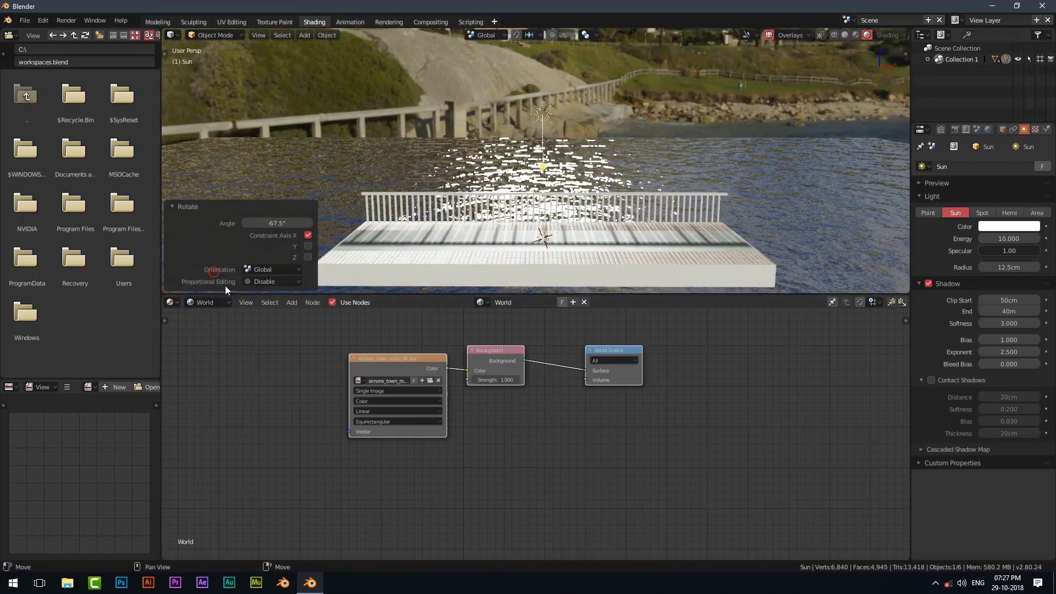
pyautogui.press('Home')
pyautogui.hotkey('shift', 'a')
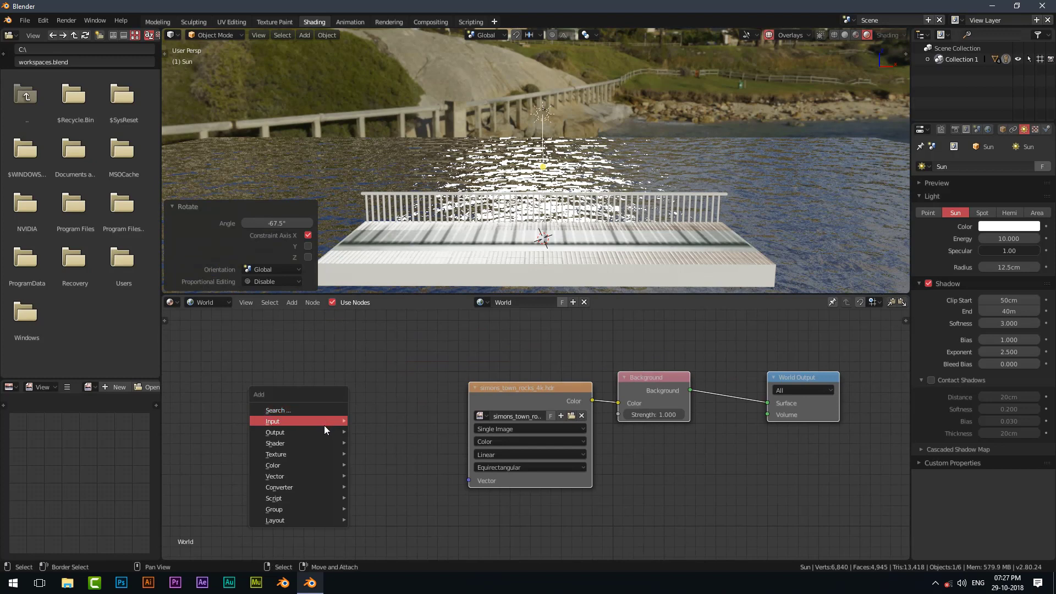
pyautogui.moveTo(324, 421)
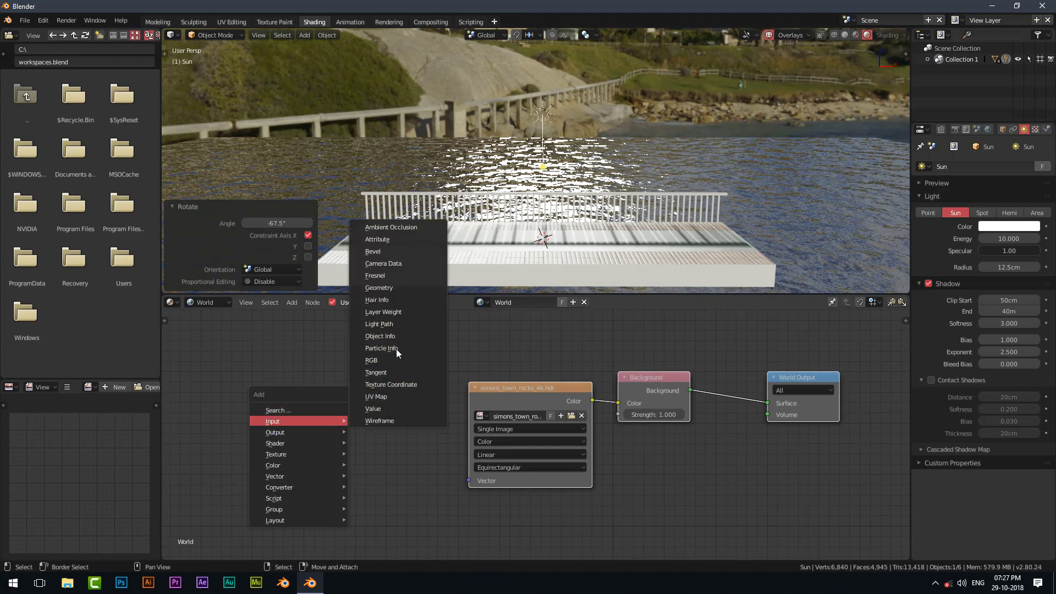
pyautogui.click(397, 385)
pyautogui.click(217, 360)
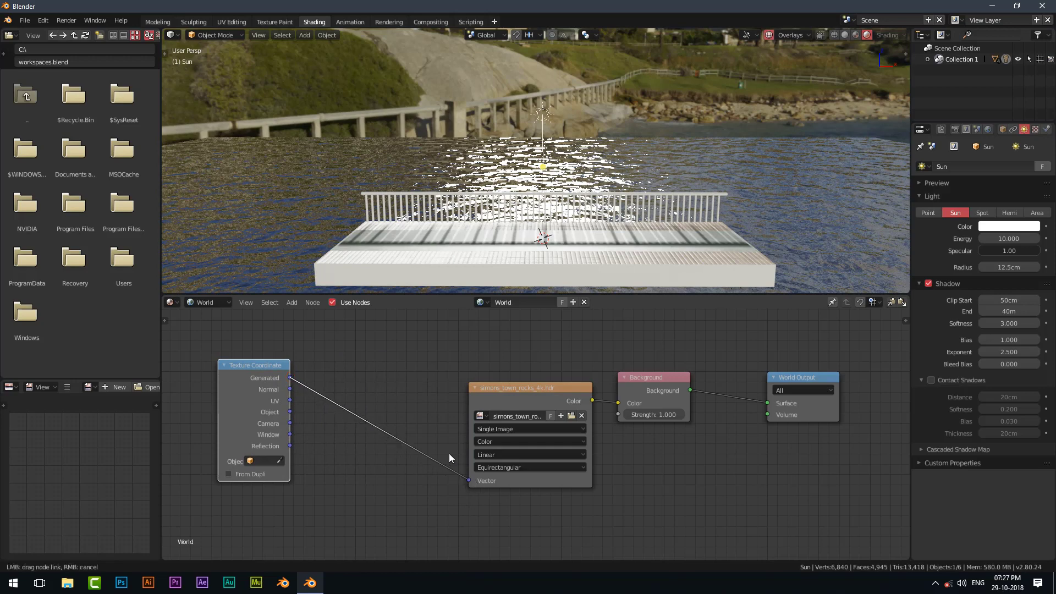
# Insert a Mapping node between the Texture Coordinate node and the Environment Texture.
pyautogui.moveTo(441, 448); pyautogui.dragTo(437, 442)
pyautogui.hotkey('shift', 'a')
pyautogui.moveTo(371, 456)
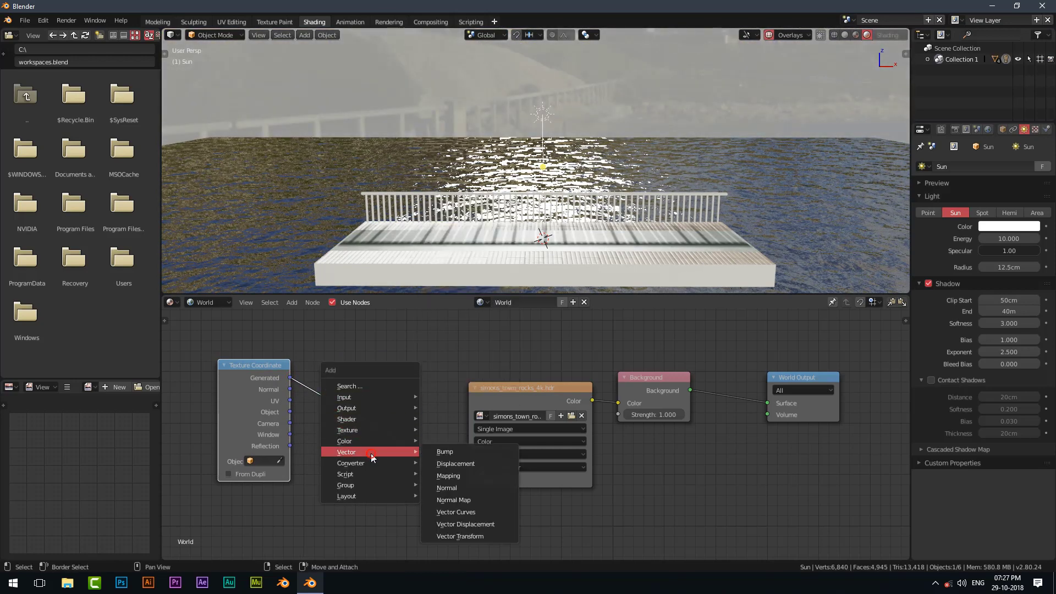
pyautogui.click(467, 476)
pyautogui.click(334, 365)
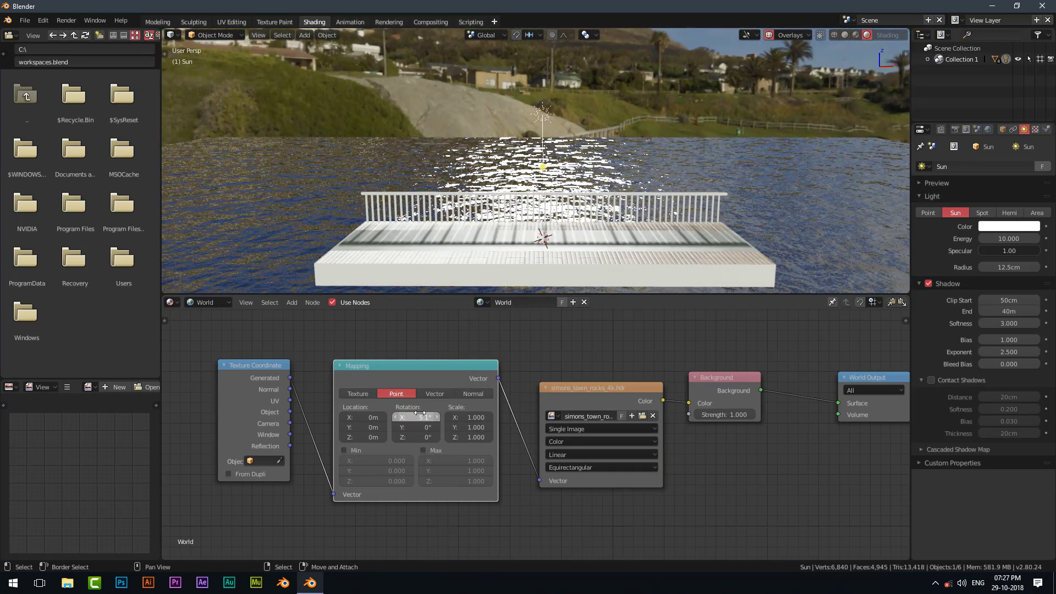
# Rotate the HDRI sky around Z to about 203°, checking it through the camera view.
pyautogui.moveTo(420, 436); pyautogui.dragTo(528, 436)
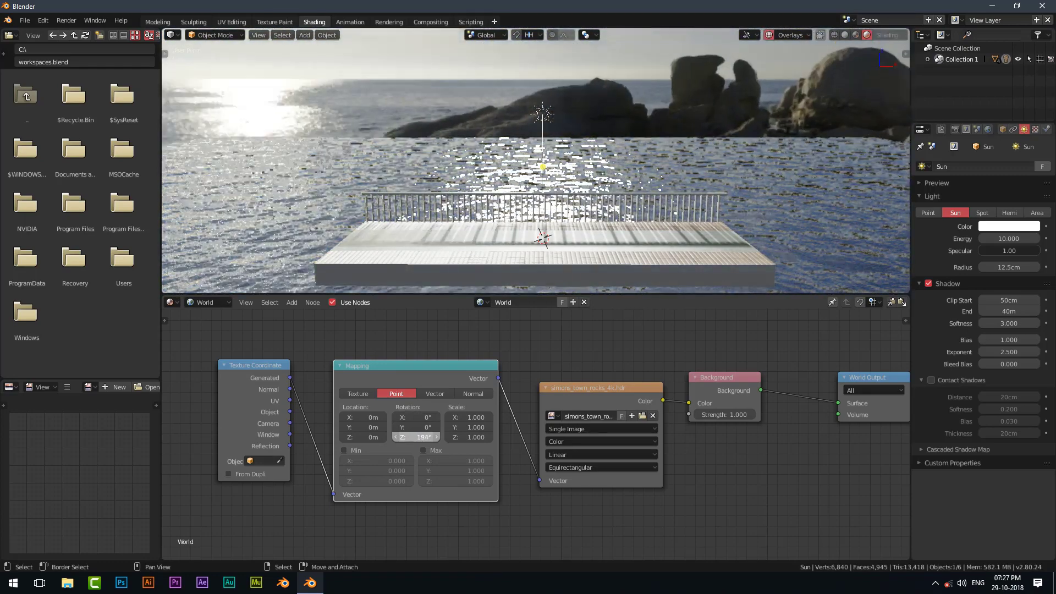
pyautogui.moveTo(416, 437)
pyautogui.mouseDown()
pyautogui.moveTo(432, 437)
pyautogui.moveTo(423, 437)
pyautogui.mouseUp()
pyautogui.scroll(4, 618, 226)
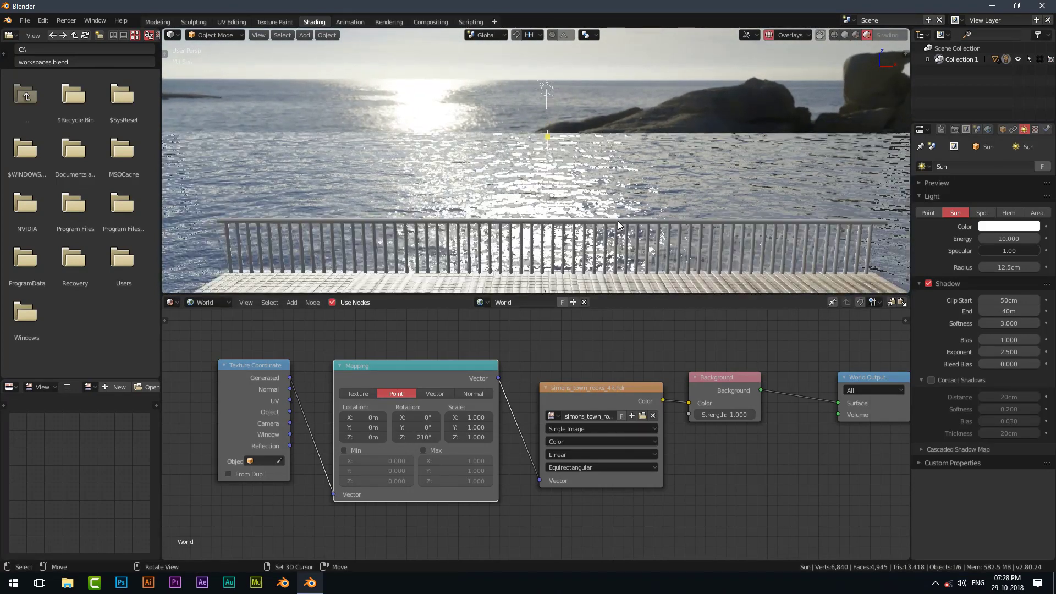
pyautogui.press('KP_0')
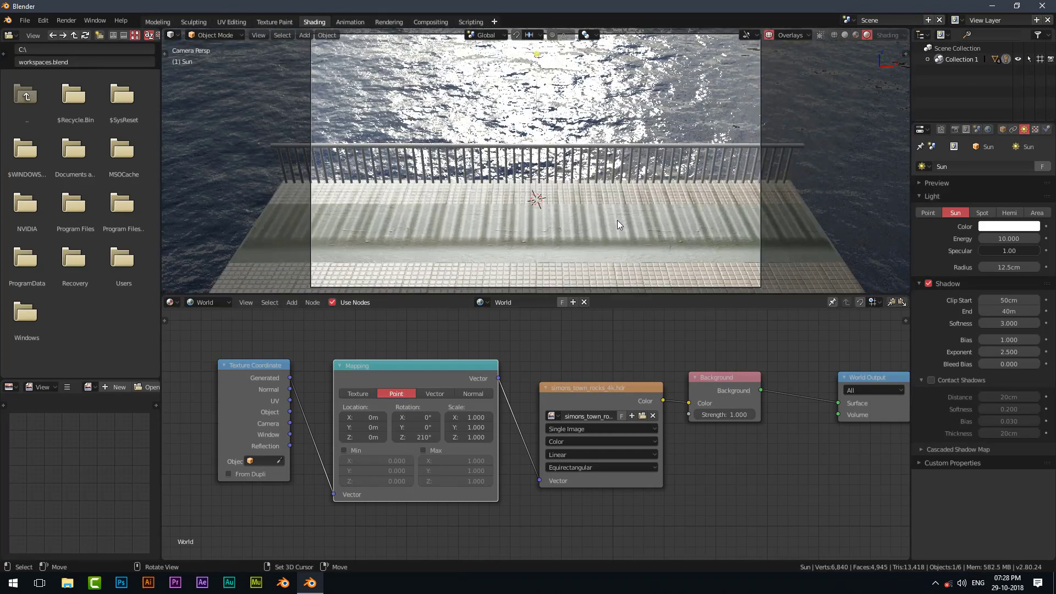
pyautogui.scroll(1, 617, 220)
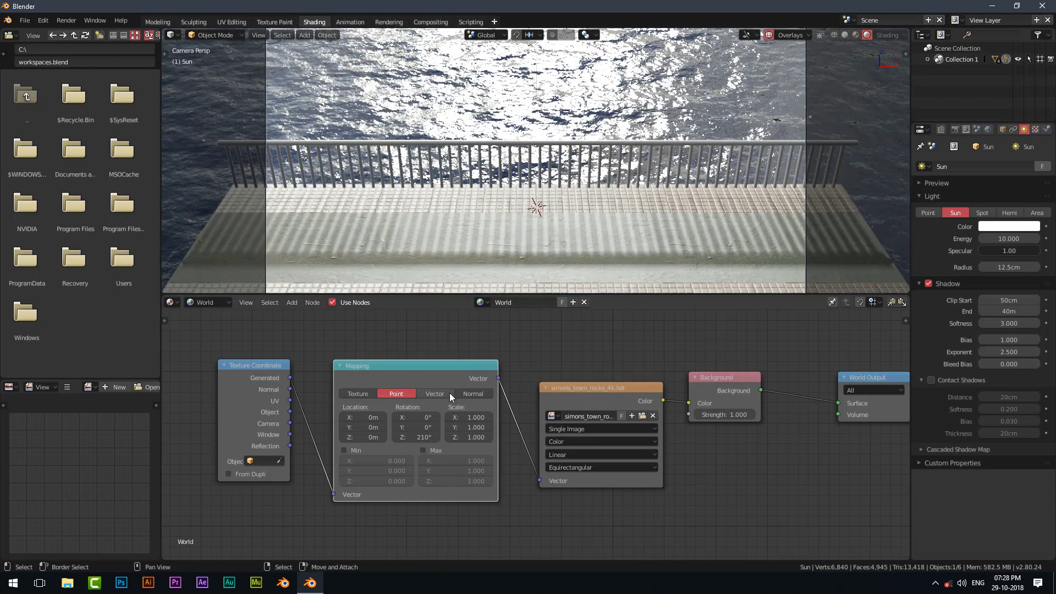
pyautogui.moveTo(416, 437)
pyautogui.mouseDown()
pyautogui.moveTo(405, 437)
pyautogui.moveTo(416, 437)
pyautogui.mouseUp()
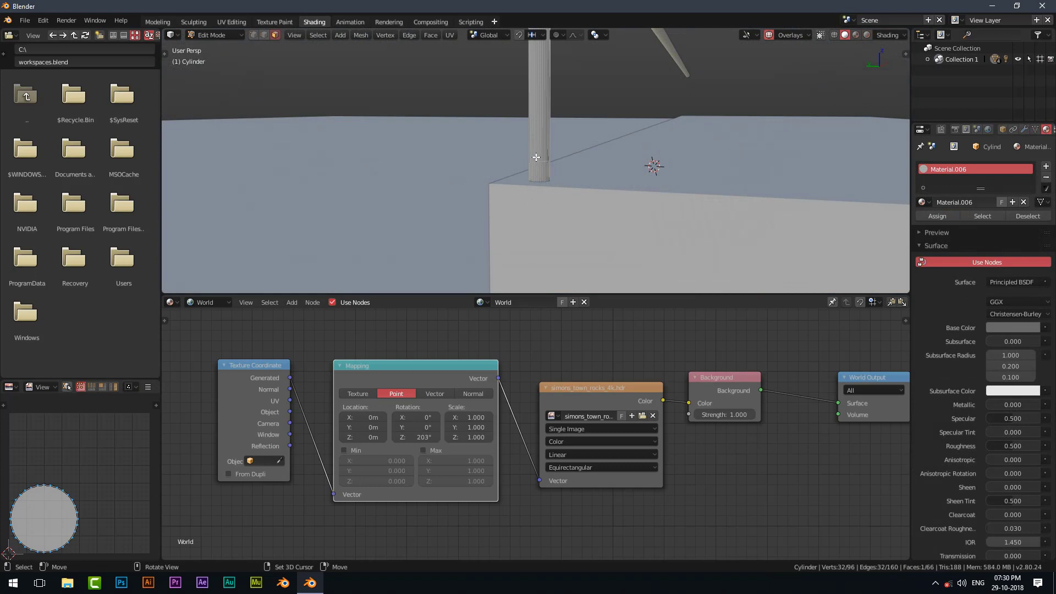
# Extrude the cylinder's bottom face loop along its normals by -0.563 into a thicker base collar.
pyautogui.click(536, 157)
pyautogui.scroll(8, 536, 161)
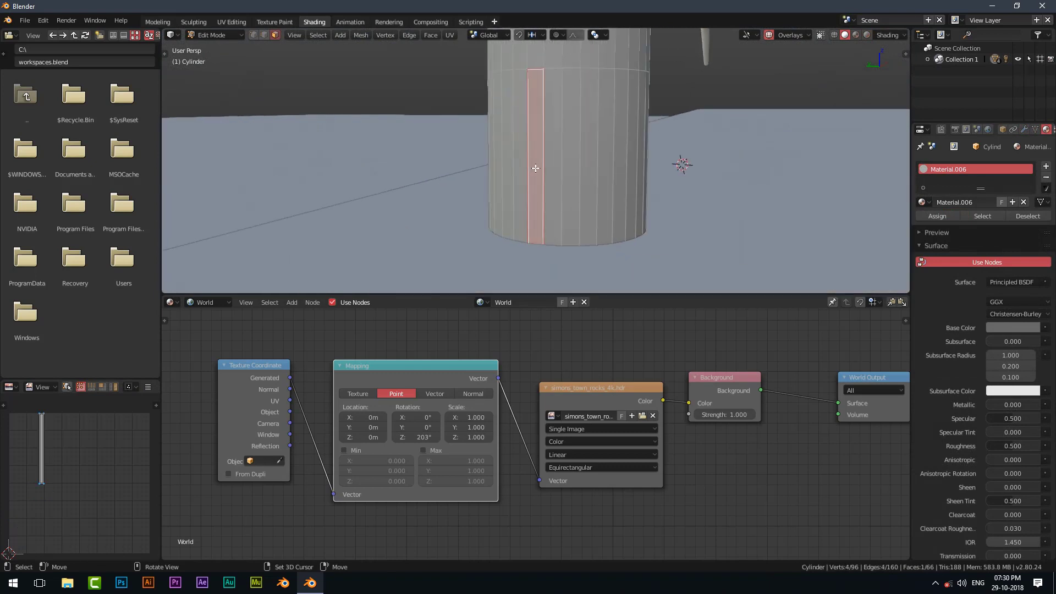
pyautogui.keyDown('alt'); pyautogui.click(551, 141); pyautogui.keyUp('alt')
pyautogui.scroll(-1, 563, 143)
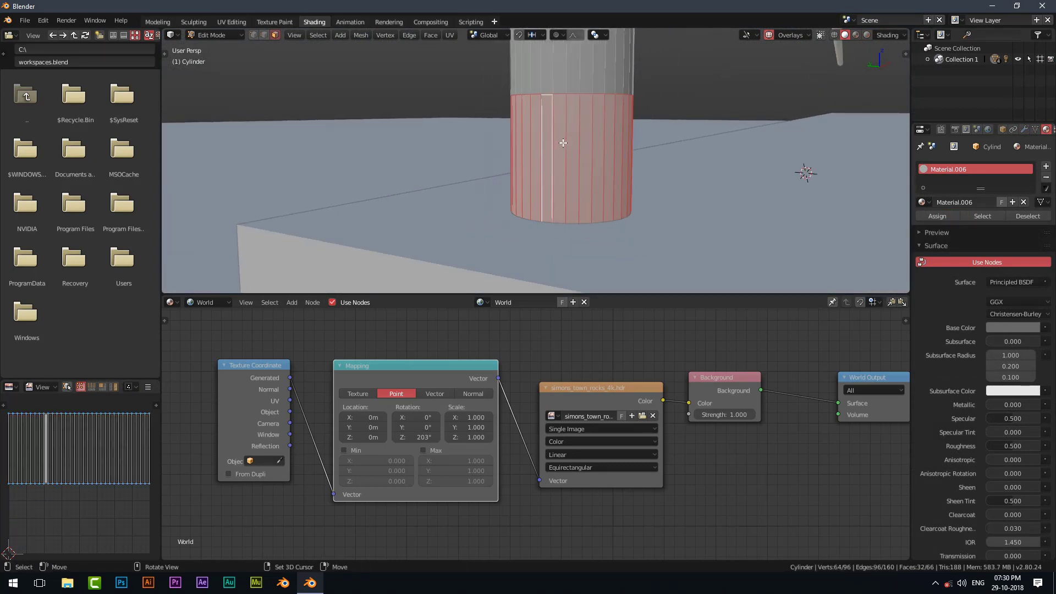
pyautogui.hotkey('alt', 'e')
pyautogui.click(562, 150)
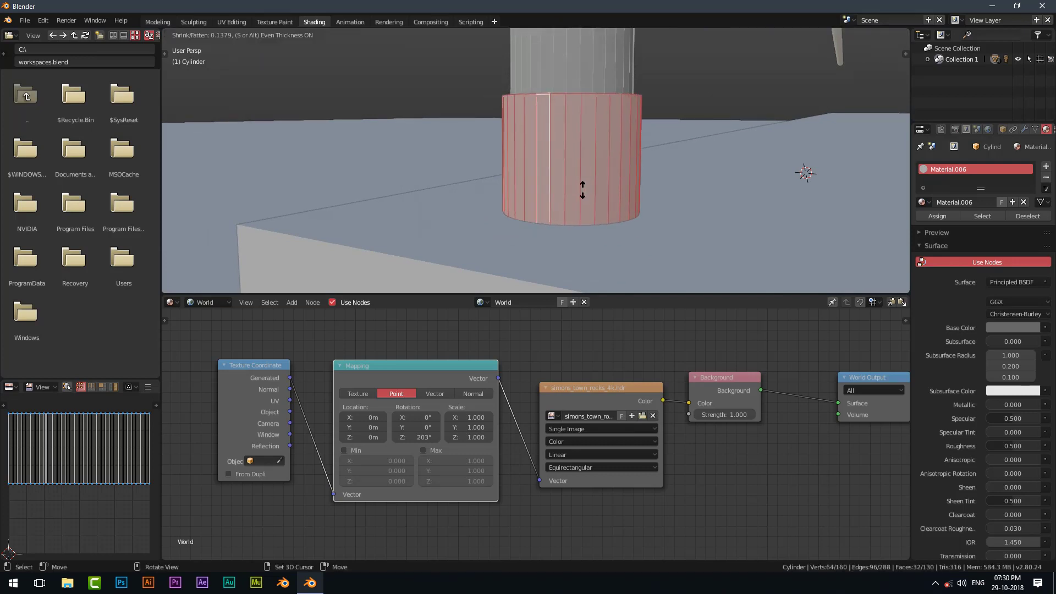
pyautogui.click(576, 47)
pyautogui.moveTo(575, 47); pyautogui.dragTo(565, 140, button='middle')
pyautogui.press('Tab')
pyautogui.click(598, 164)
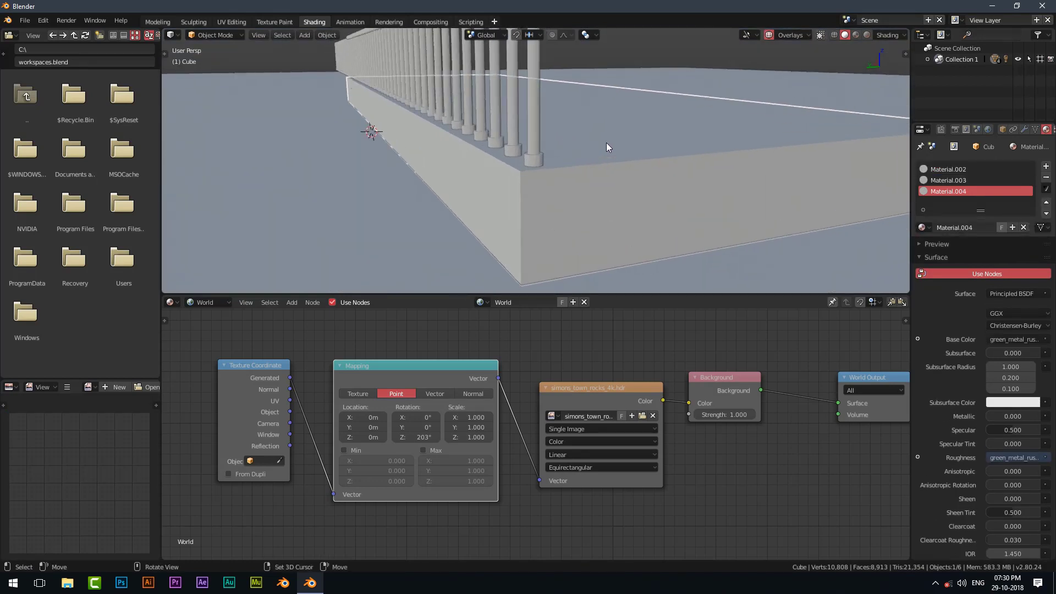
# Add a loop cut across the deck and slide it close to the edge.
pyautogui.press('Tab')
pyautogui.hotkey('ctrl', 'r')
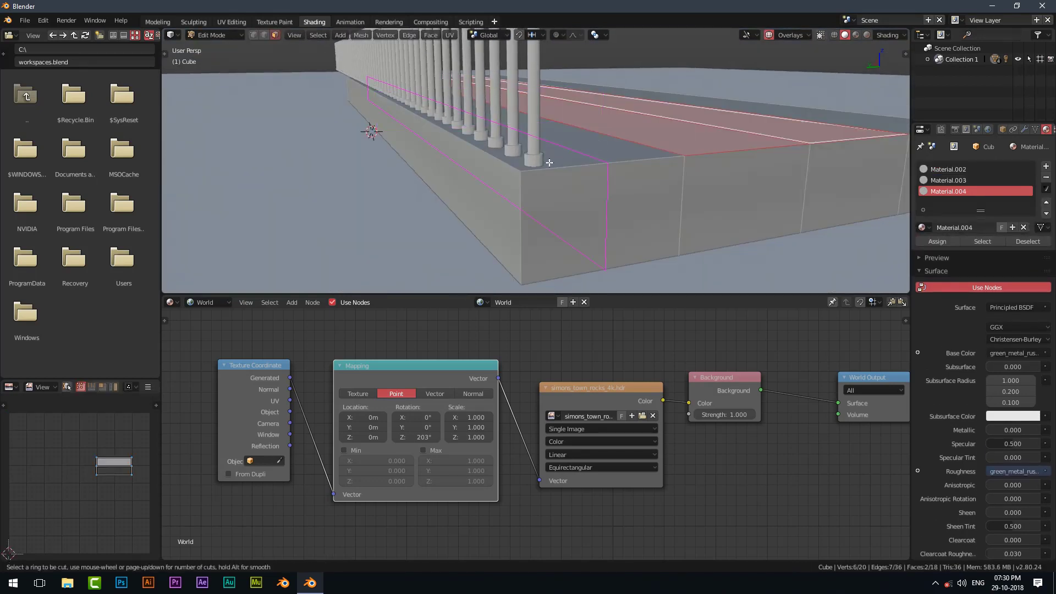
pyautogui.click(540, 168)
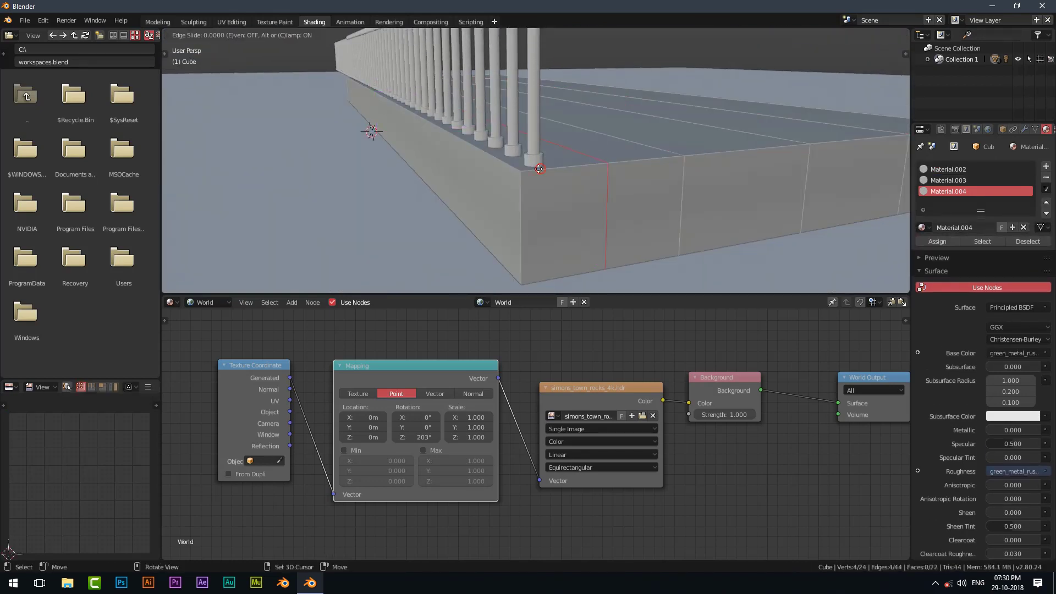
pyautogui.click(468, 184)
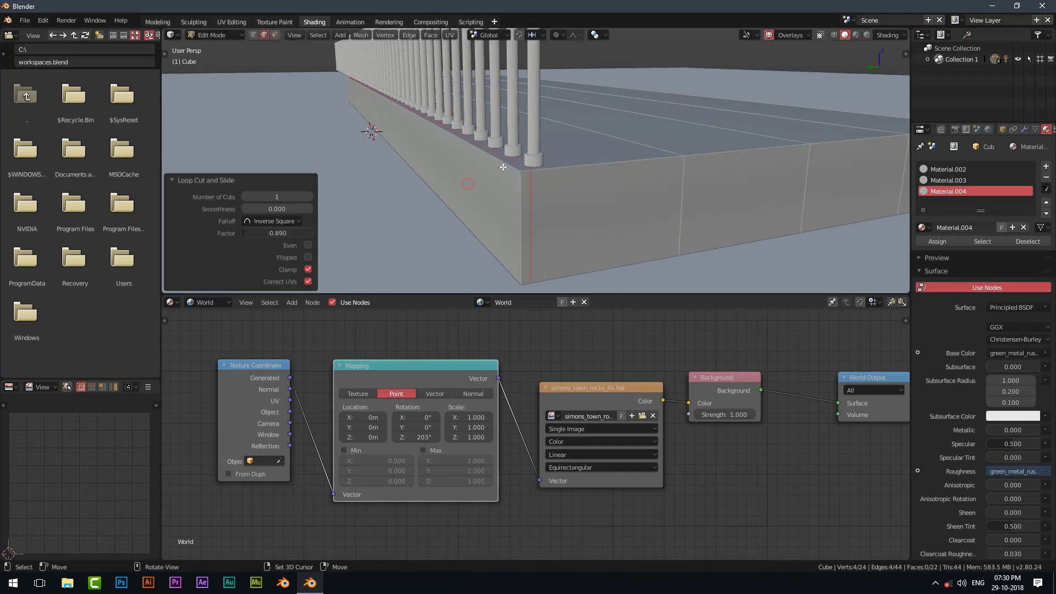
pyautogui.moveTo(468, 184); pyautogui.dragTo(493, 170, button='middle')
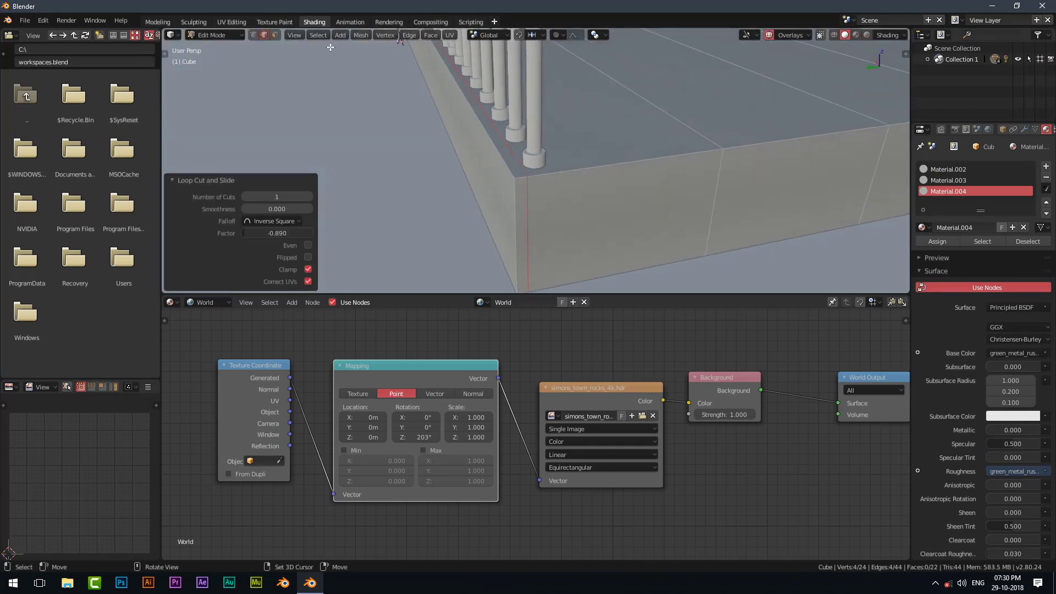
# Extrude the narrow rim face 17.9 cm upward into a curb beneath the posts.
pyautogui.click(479, 124)
pyautogui.moveTo(480, 124); pyautogui.dragTo(626, 163, button='middle')
pyautogui.press('e')
pyautogui.click(569, 190)
# Preview the railing and tiled deck through the camera in Rendered shading with the HDRI sky, then return to Solid.
pyautogui.press('Tab')
pyautogui.press('KP_0')
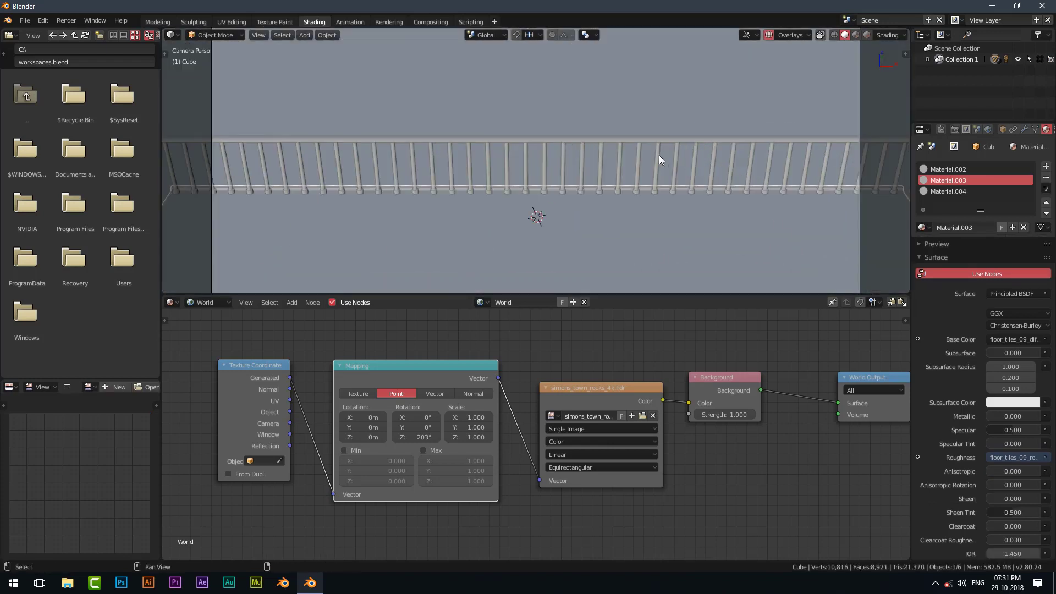
pyautogui.click(855, 34)
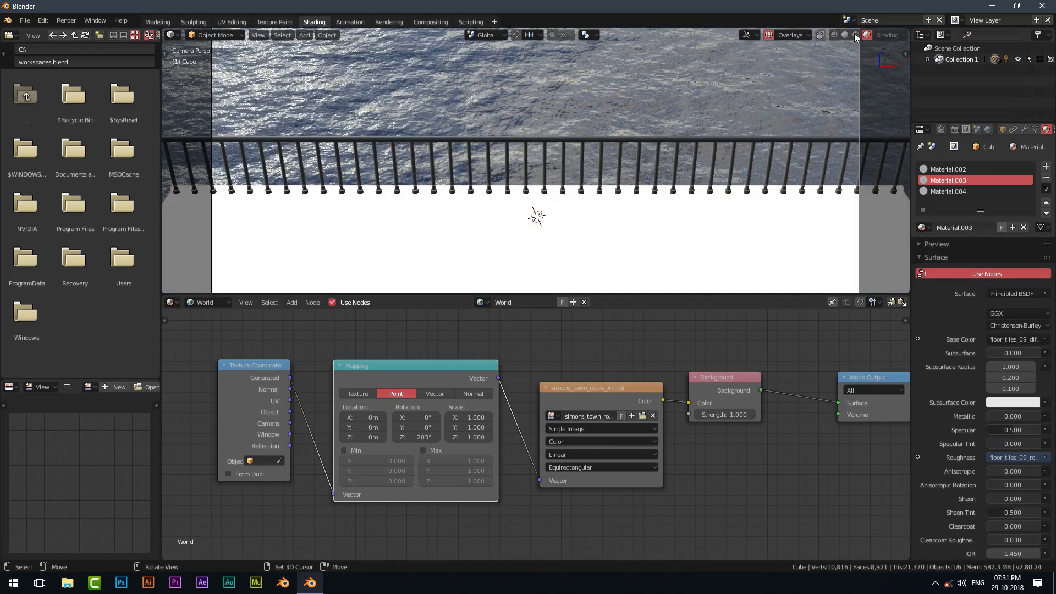
pyautogui.press('Tab')
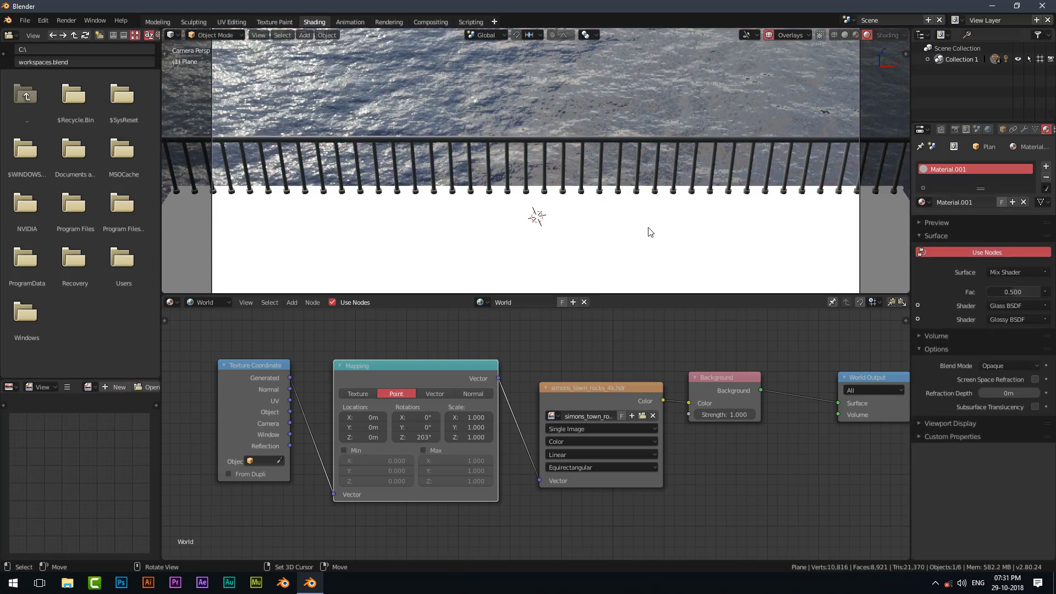
pyautogui.press('Tab')
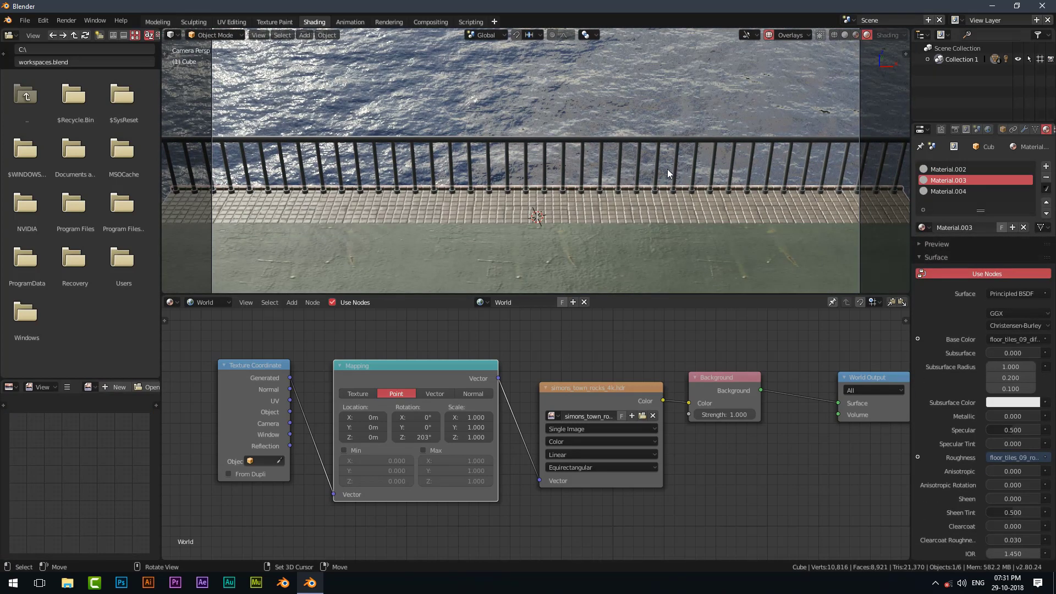
pyautogui.scroll(-5, 664, 172)
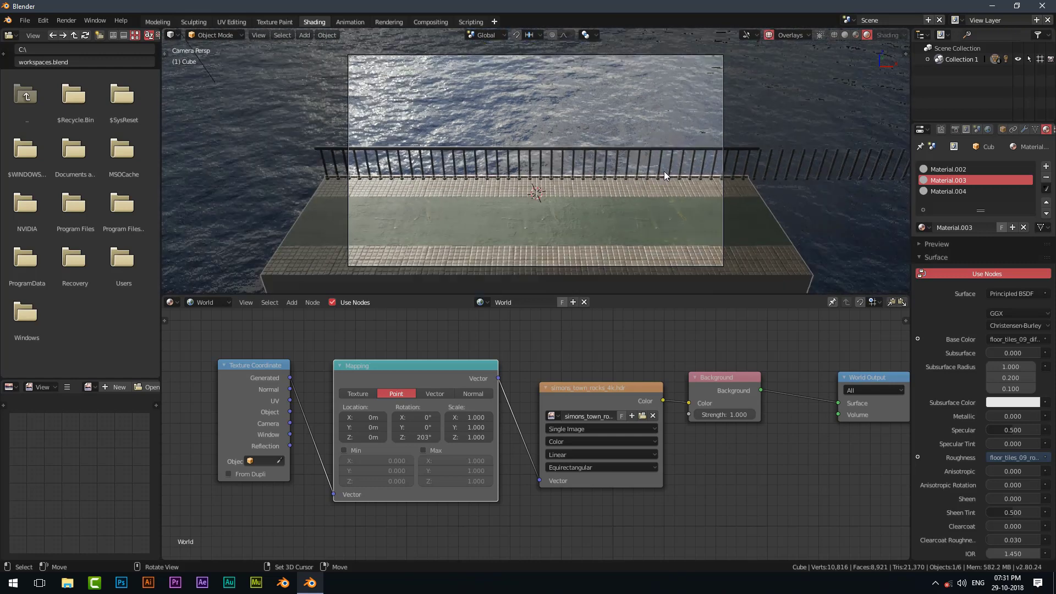
pyautogui.moveTo(664, 171)
pyautogui.mouseDown(button='middle')
pyautogui.moveTo(573, 181)
pyautogui.moveTo(635, 114)
pyautogui.moveTo(609, 156)
pyautogui.moveTo(626, 140)
pyautogui.mouseUp(button='middle')
pyautogui.press('z')
pyautogui.hotkey('shift', 'a')
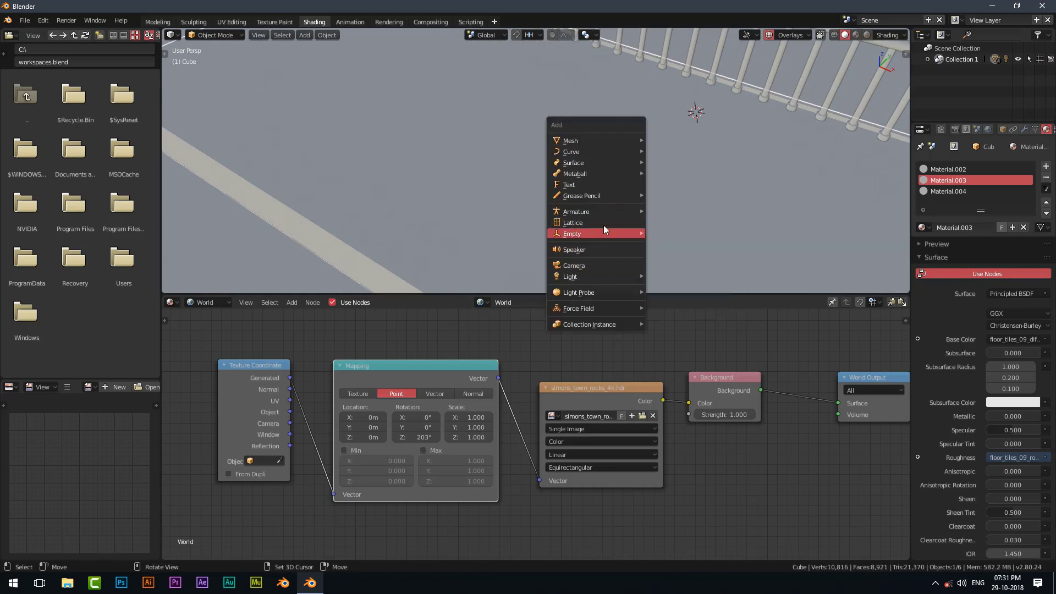
# Add a text object and replace its default text with 'C612'.
pyautogui.click(605, 185)
pyautogui.moveTo(644, 165); pyautogui.dragTo(633, 208, button='middle')
pyautogui.press('Tab')
pyautogui.scroll(4, 633, 208)
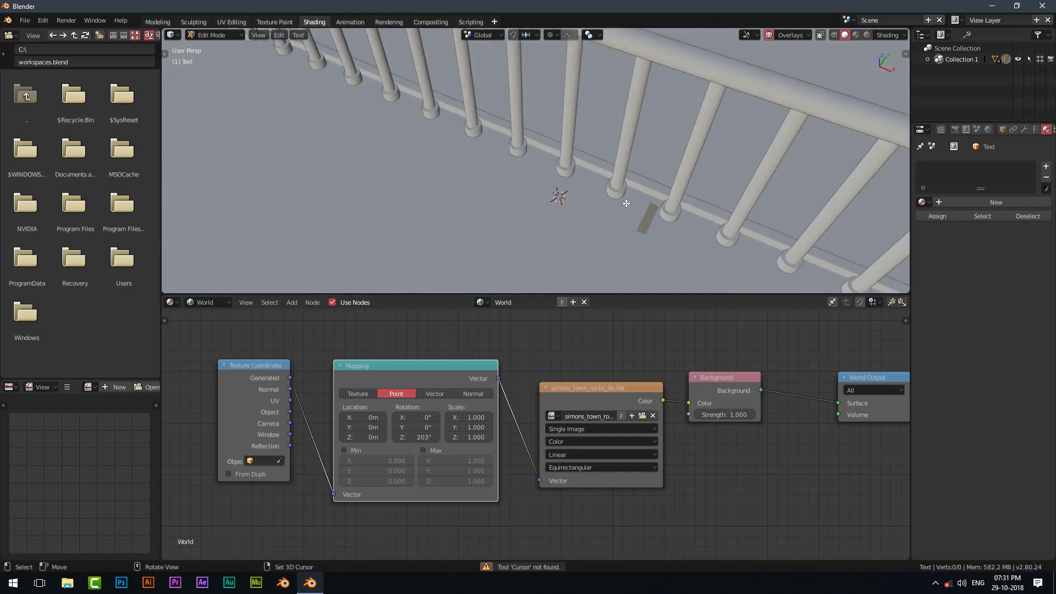
pyautogui.press('BackSpace')
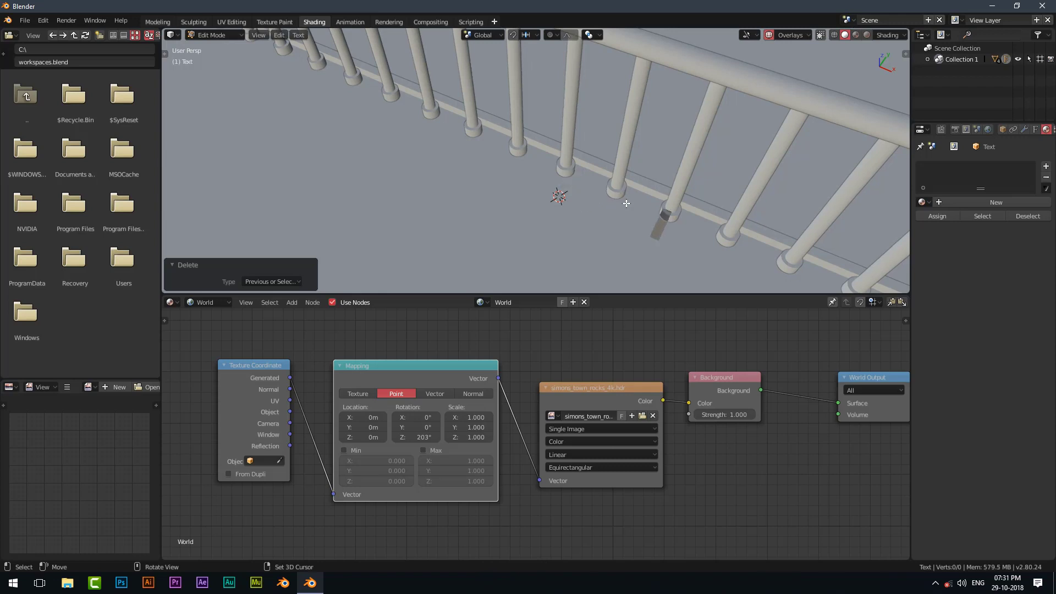
pyautogui.press('Tab')
pyautogui.scroll(-3, 626, 203)
# Raise the C612 text 3.32 m along Z above the railing.
pyautogui.moveTo(629, 191); pyautogui.dragTo(649, 165, button='middle')
pyautogui.press('g')
pyautogui.press('z')
pyautogui.click(589, 115)
pyautogui.moveTo(588, 115); pyautogui.dragTo(577, 147, button='middle')
# From top view, shift the C612 text -9.7 m along Y.
pyautogui.press('KP_7')
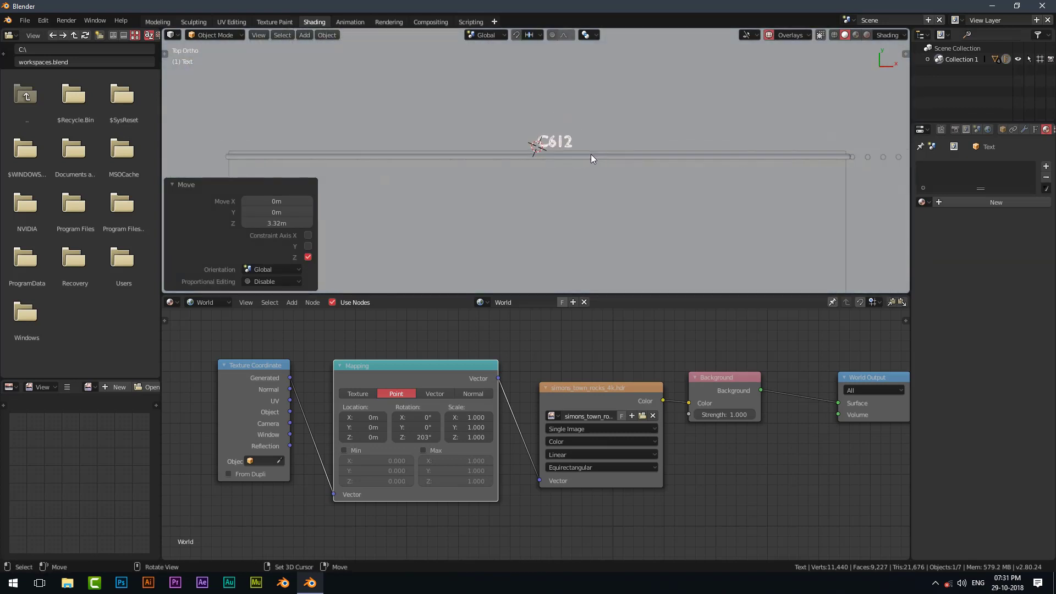
pyautogui.scroll(-2, 590, 158)
pyautogui.press('r')
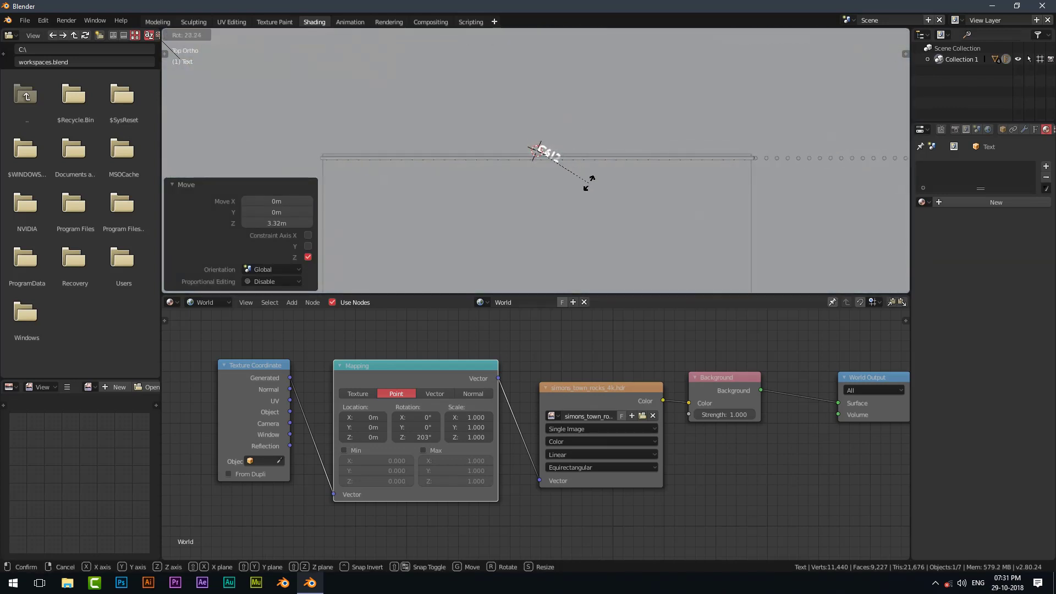
pyautogui.press('Escape')
pyautogui.press('g')
pyautogui.press('x')
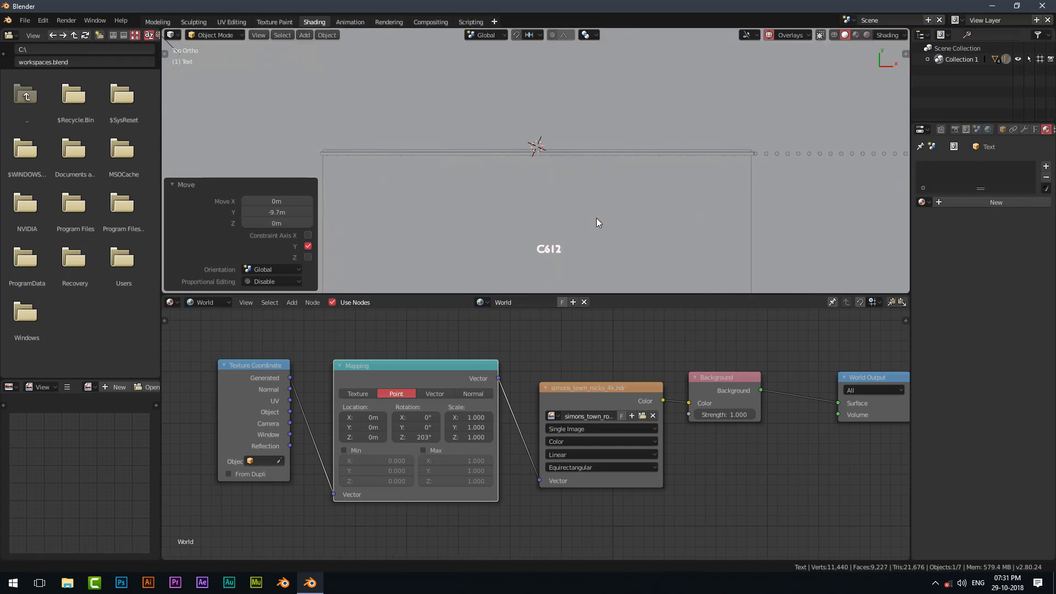
pyautogui.click(596, 212)
# Rotate the C612 text 90° around Z.
pyautogui.press('r')
pyautogui.press('x')
pyautogui.press('z')
pyautogui.press('Return')
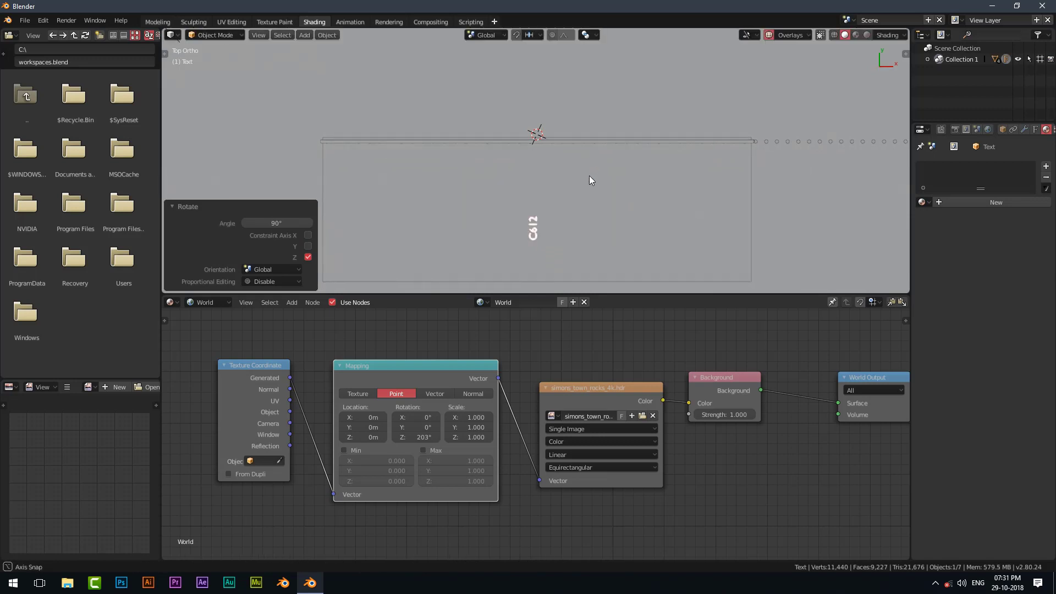
pyautogui.moveTo(582, 164); pyautogui.dragTo(578, 113, button='middle')
pyautogui.press('KP_5')
# Lower the text 1.33 m along Z onto the deck surface.
pyautogui.press('g')
pyautogui.press('z')
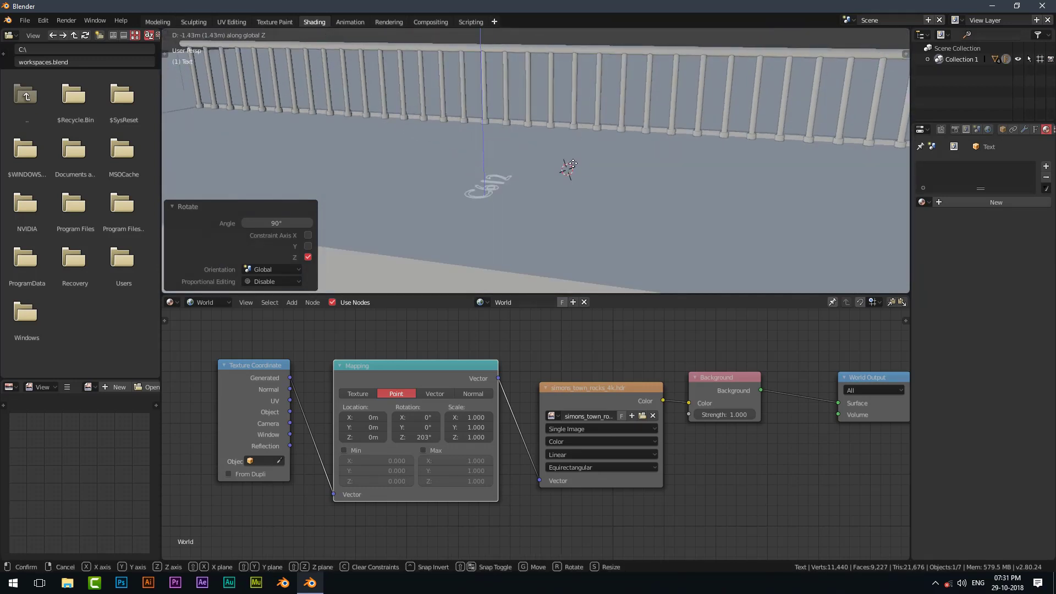
pyautogui.click(584, 130)
pyautogui.moveTo(585, 127); pyautogui.dragTo(579, 150, button='middle')
# Enlarge the C612 text and view the deck from above in Rendered shading.
pyautogui.press('s')
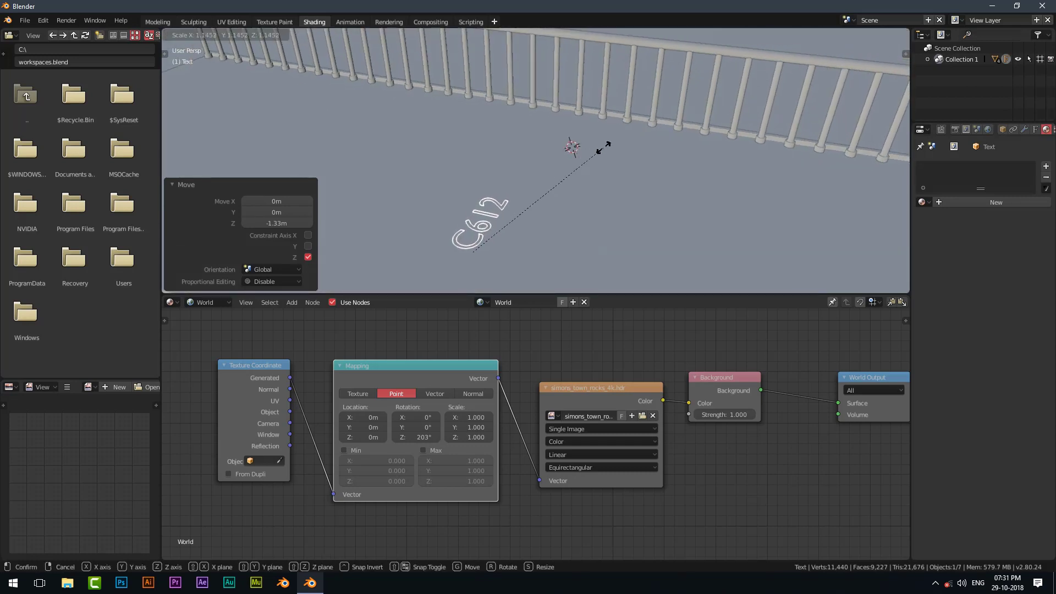
pyautogui.click(707, 131)
pyautogui.press('KP_7')
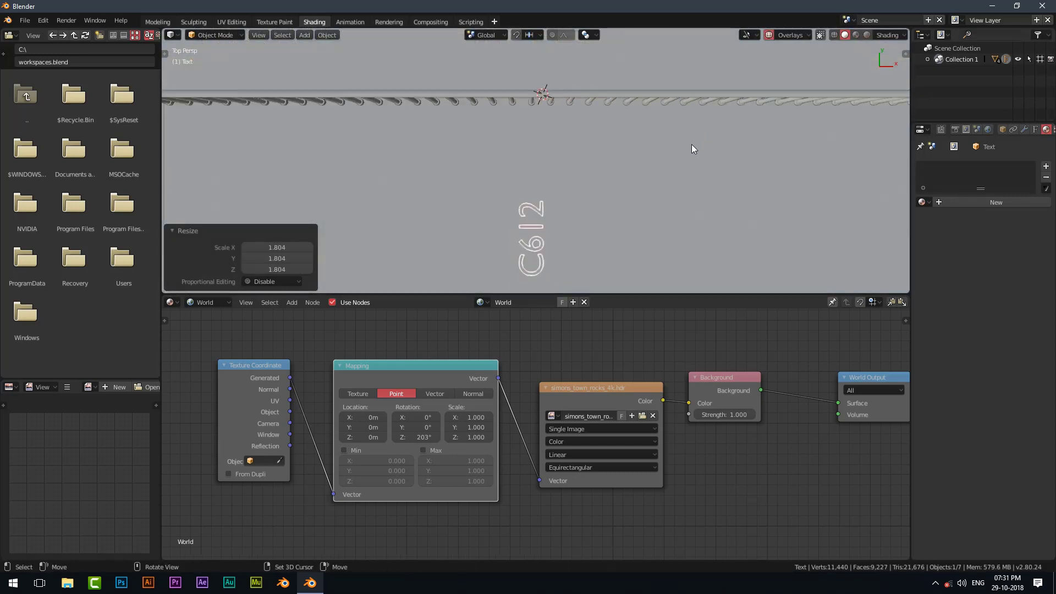
pyautogui.scroll(-2, 684, 149)
pyautogui.hotkey('shift', 'z')
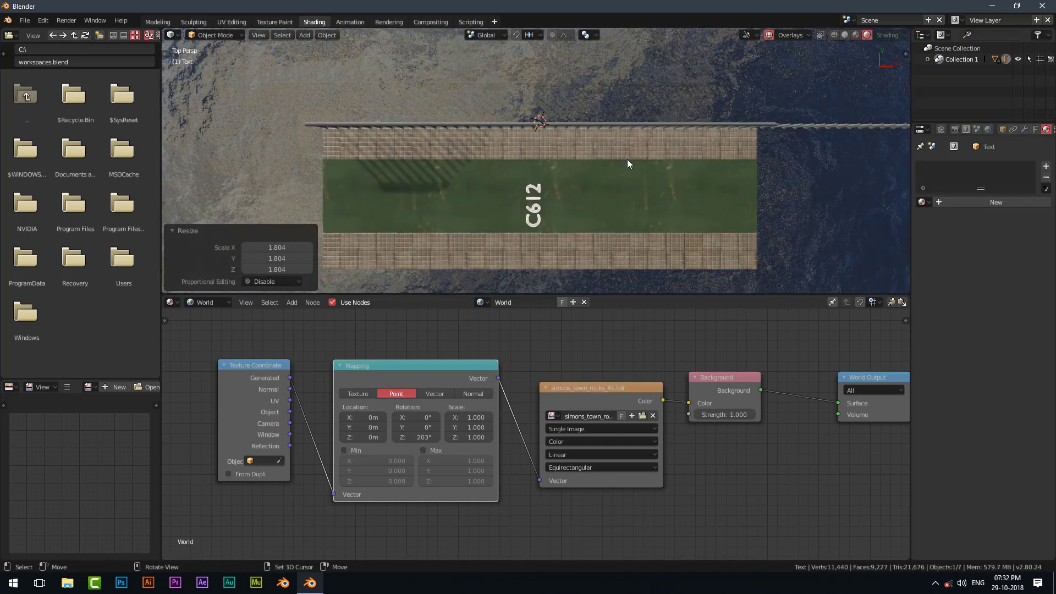
pyautogui.scroll(1, 619, 167)
# Move the text 98.9 cm along Y, rescale it to 1.289, then nudge -60.2 cm onto the green strip.
pyautogui.press('g')
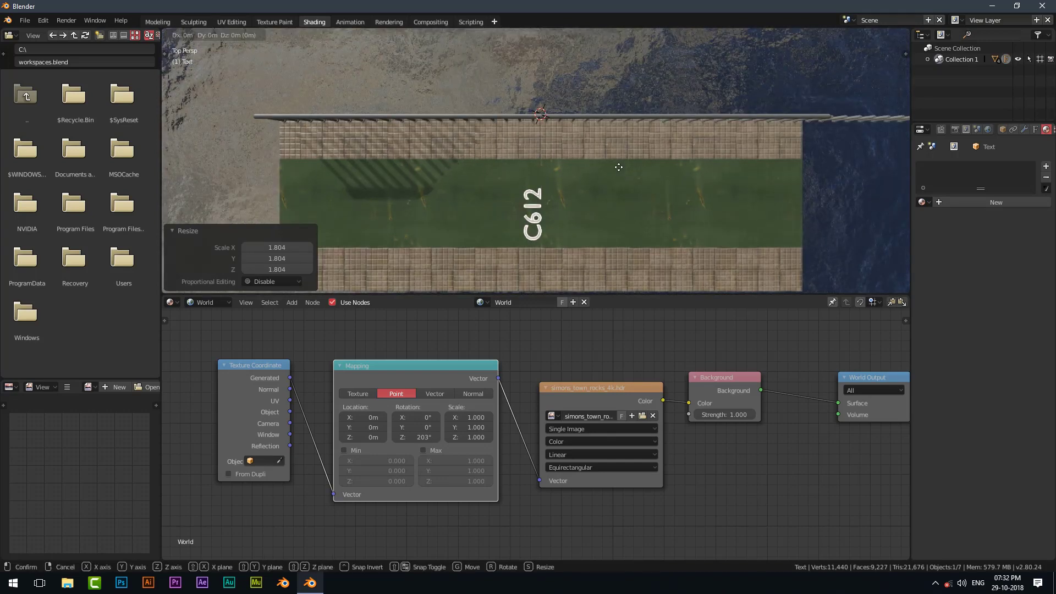
pyautogui.press('y')
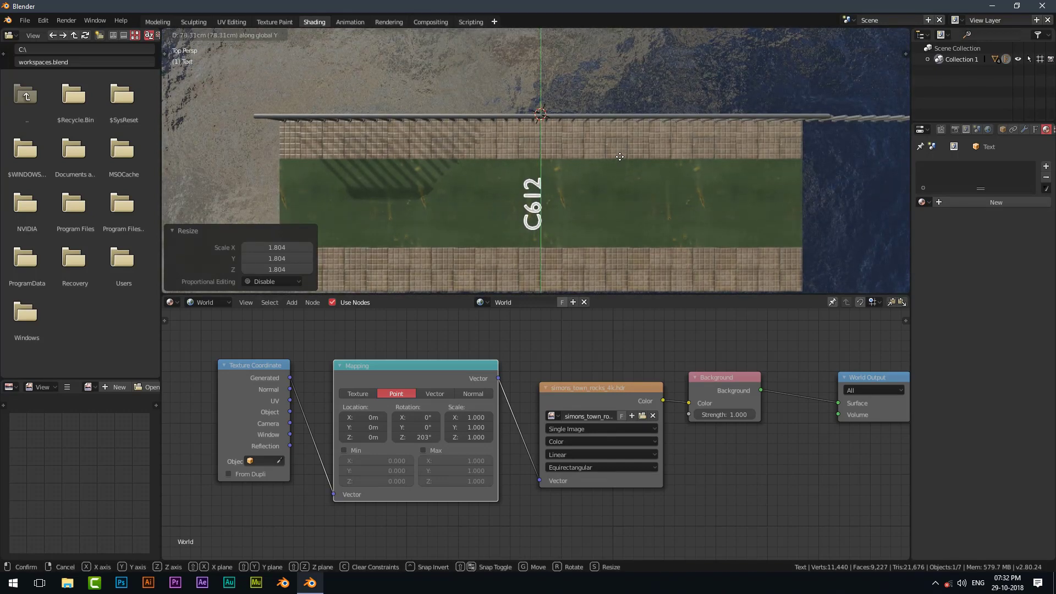
pyautogui.click(622, 155)
pyautogui.press('s')
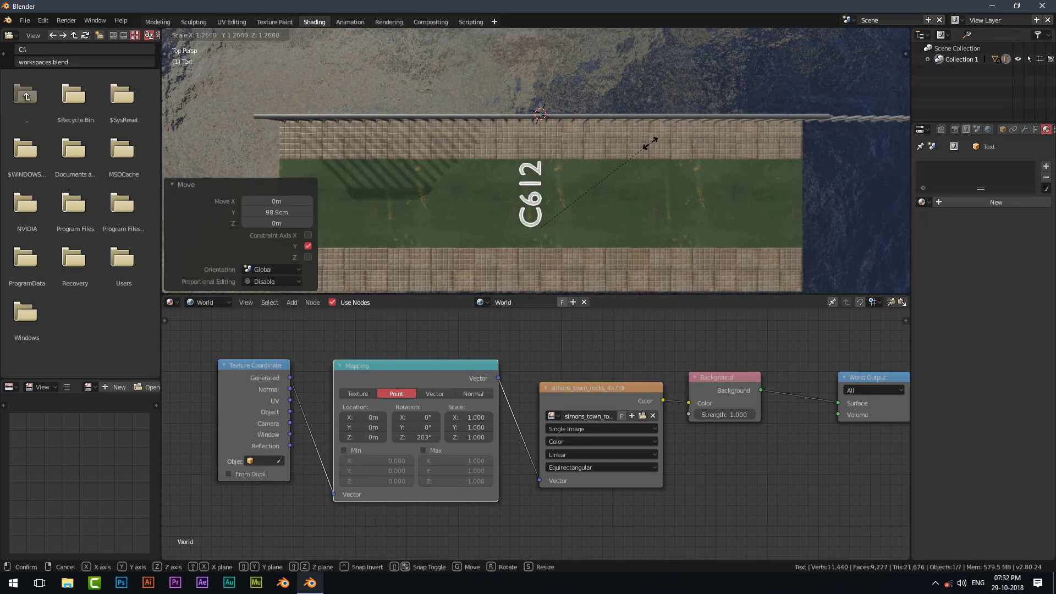
pyautogui.click(652, 143)
pyautogui.press('g')
pyautogui.press('y')
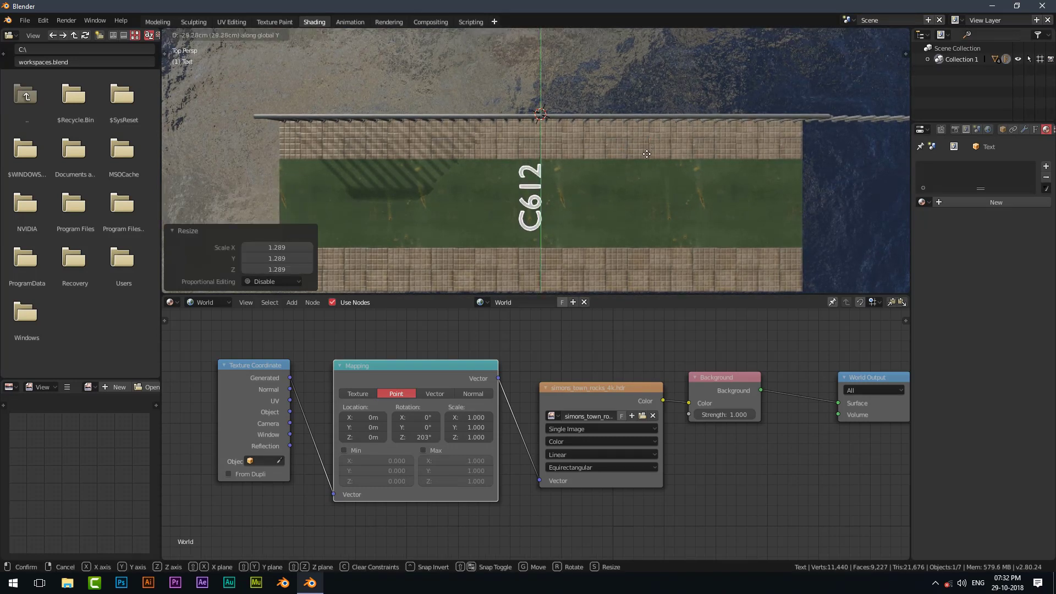
pyautogui.click(636, 188)
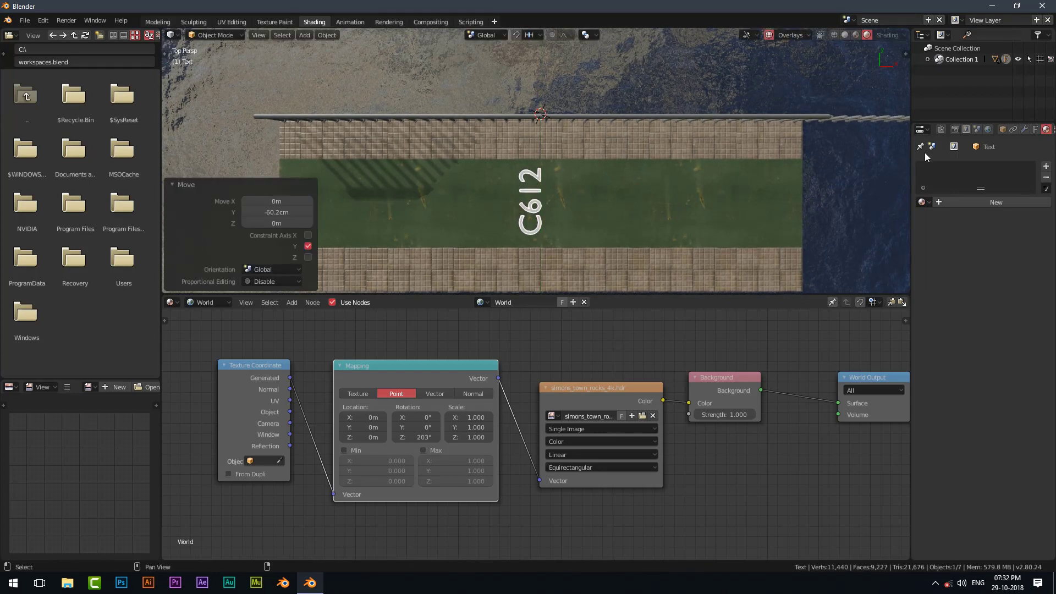
# Create a new material for the C612 text with an orange base colour.
pyautogui.click(978, 207)
pyautogui.click(1000, 314)
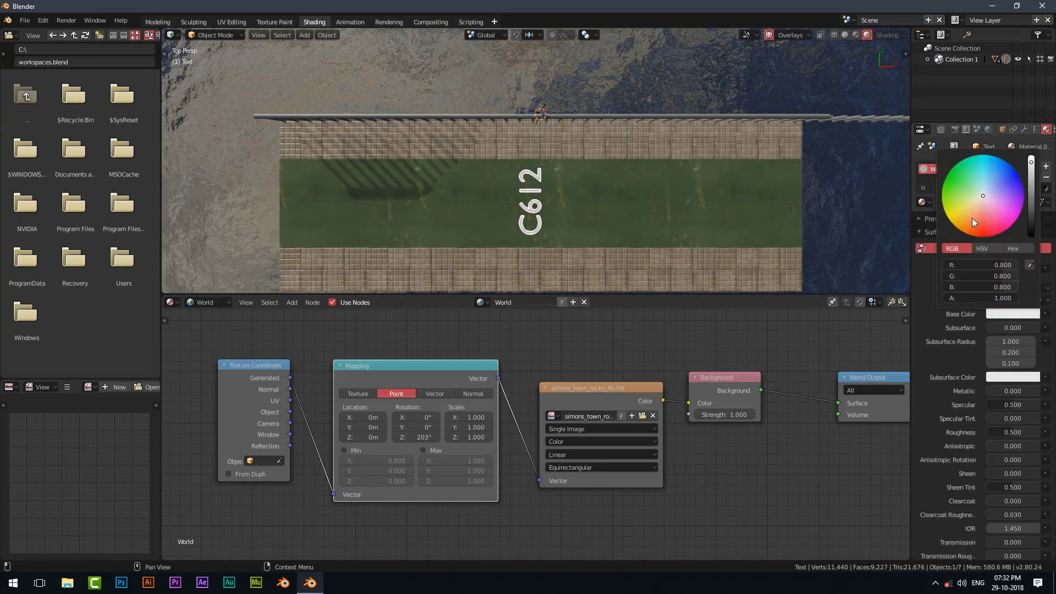
pyautogui.click(971, 217)
pyautogui.moveTo(580, 246); pyautogui.dragTo(549, 171, button='middle')
pyautogui.scroll(2, 563, 216)
pyautogui.scroll(3, 549, 170)
pyautogui.scroll(1, 550, 179)
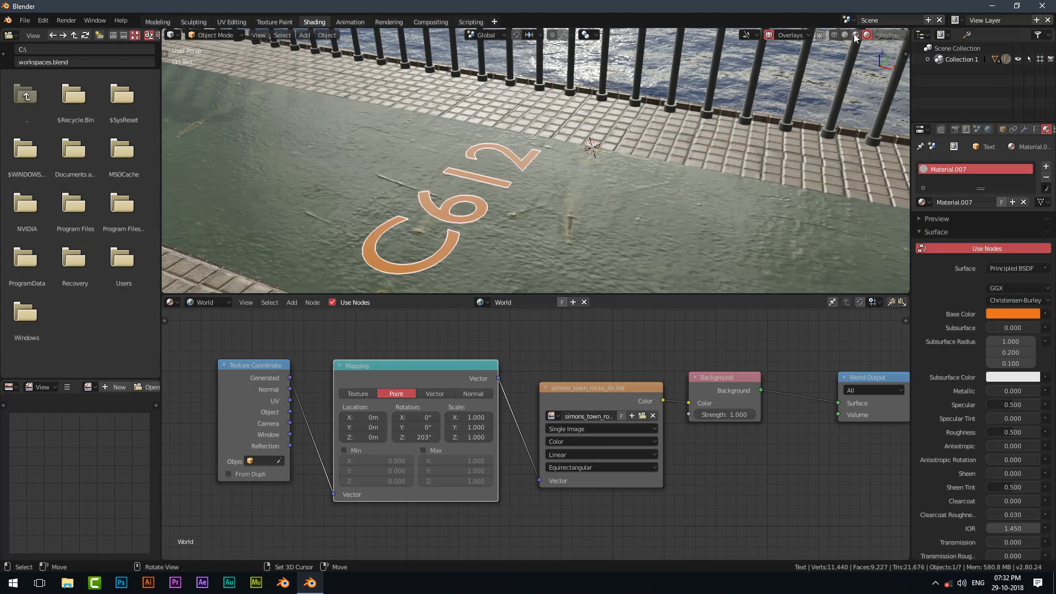
# Hide viewport overlays and lighten the text's orange to R 0.800, G 0.322, B 0.029.
pyautogui.click(769, 34)
pyautogui.moveTo(732, 61); pyautogui.dragTo(786, 163, button='middle')
pyautogui.click(1010, 314)
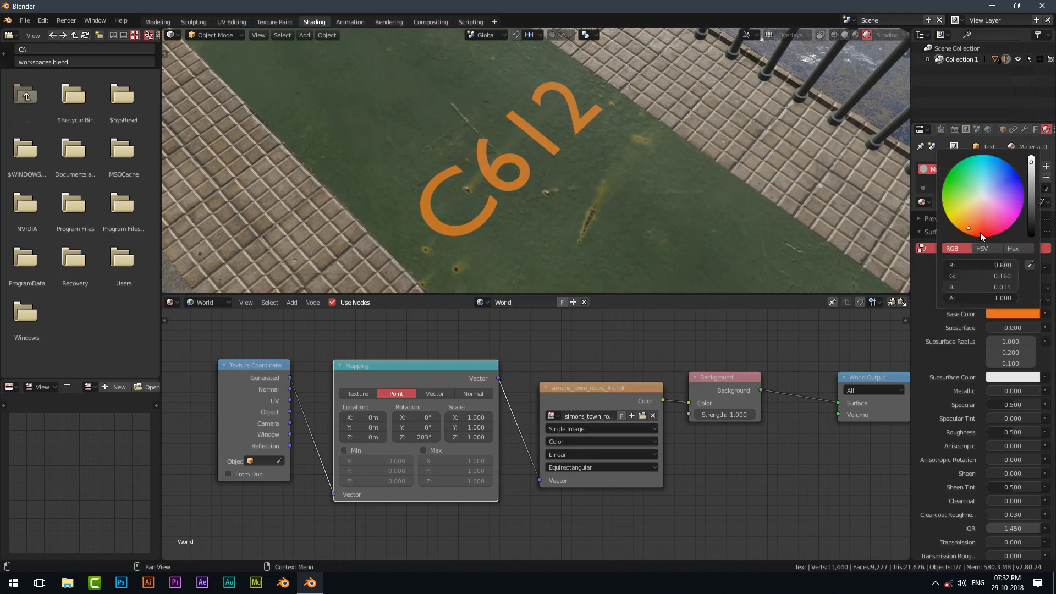
pyautogui.moveTo(979, 230)
pyautogui.mouseDown()
pyautogui.moveTo(972, 219)
pyautogui.moveTo(964, 227)
pyautogui.mouseUp()
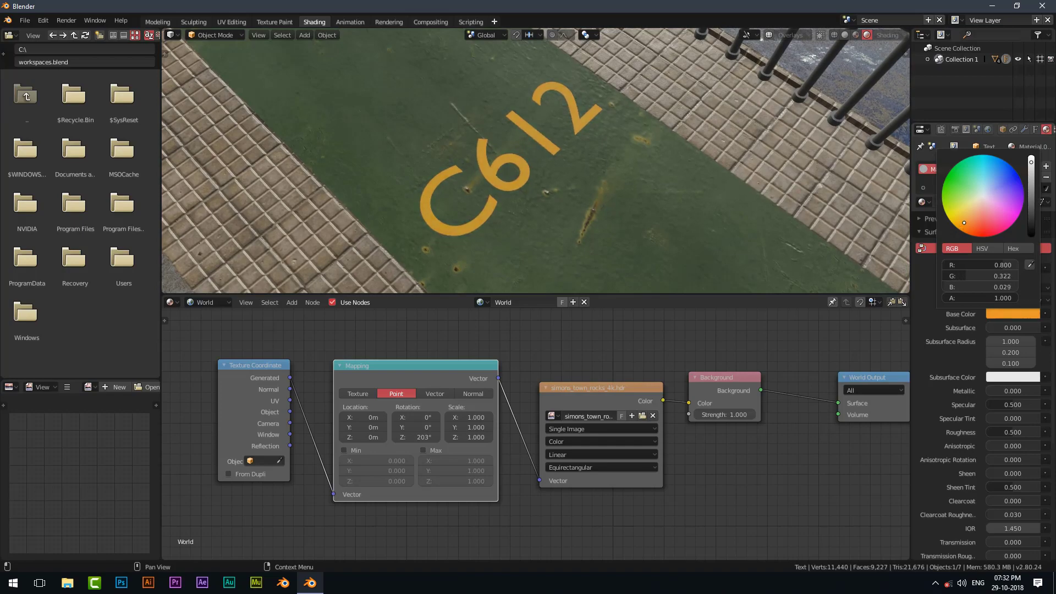
pyautogui.moveTo(811, 210); pyautogui.dragTo(685, 147, button='middle')
pyautogui.scroll(-5, 685, 146)
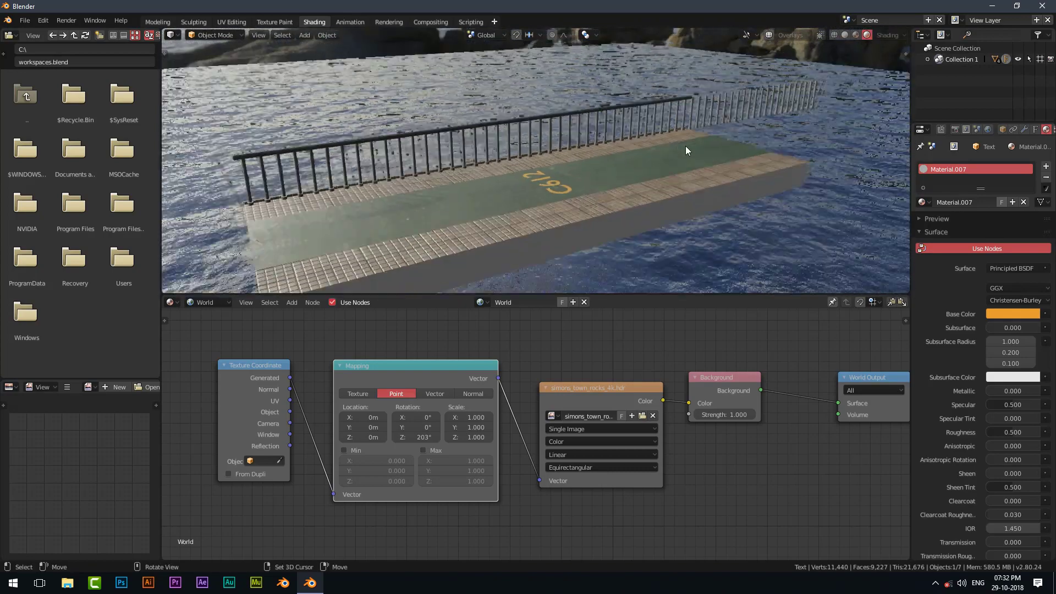
pyautogui.press('KP_0')
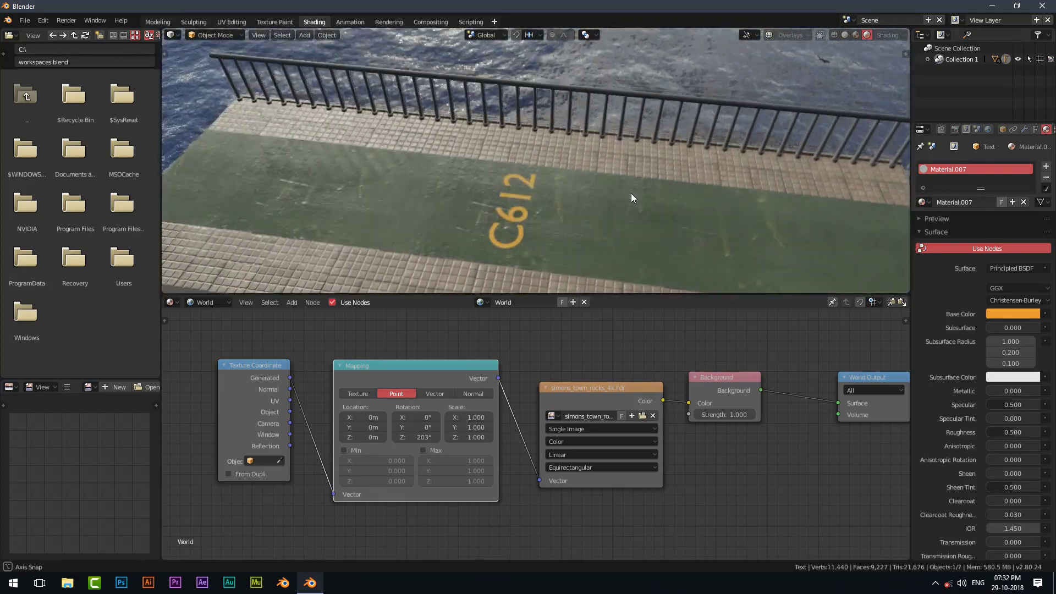
# Zoom in on the camera view and select the ocean plane to bring up Material.001.
pyautogui.scroll(2, 631, 194)
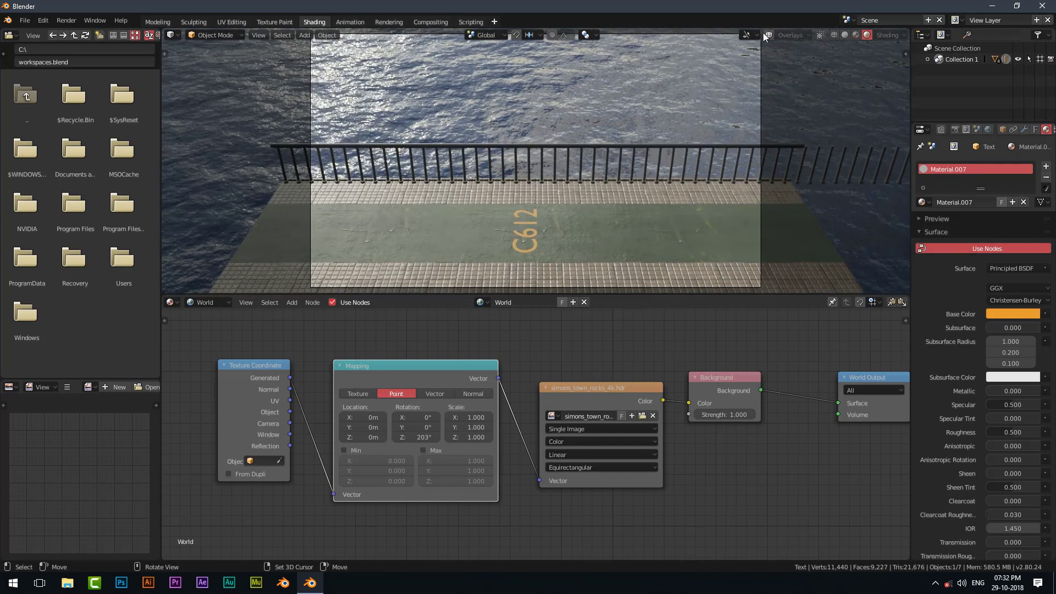
pyautogui.click(768, 34)
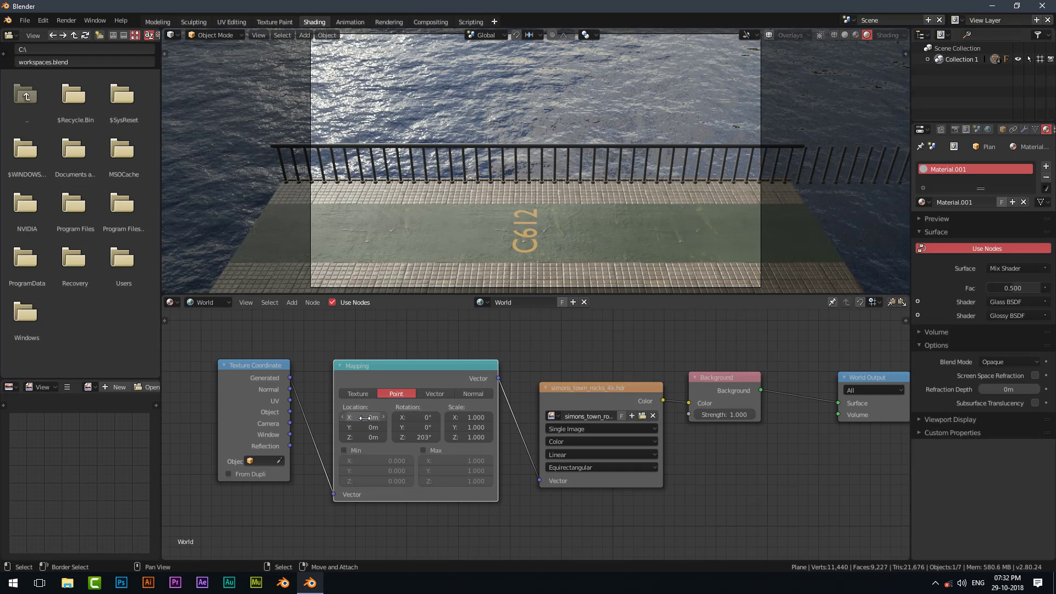
pyautogui.moveTo(363, 418)
pyautogui.mouseDown()
pyautogui.moveTo(380, 418)
pyautogui.moveTo(352, 418)
pyautogui.moveTo(363, 418)
pyautogui.mouseUp()
# Show the water material's nodes and add a Texture Coordinate node at lower left.
pyautogui.click(222, 303)
pyautogui.click(219, 288)
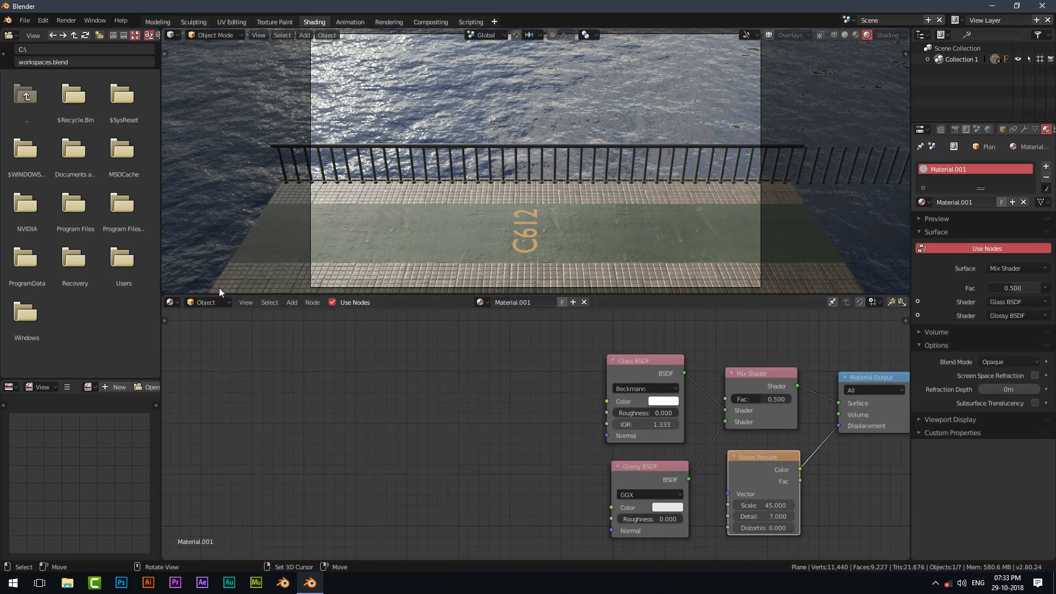
pyautogui.moveTo(494, 381); pyautogui.dragTo(445, 316, button='middle')
pyautogui.press('g')
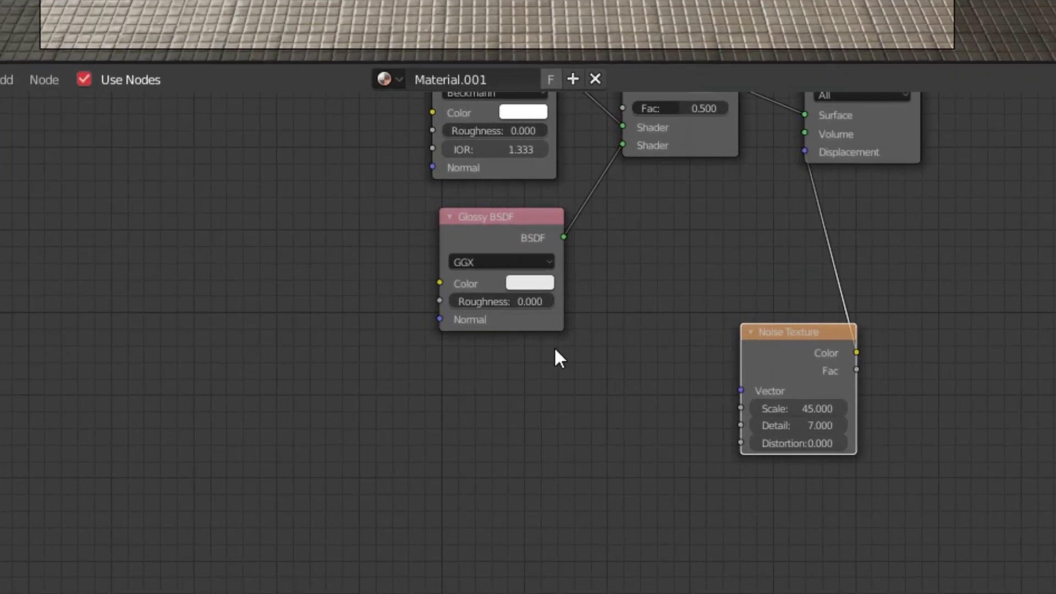
pyautogui.hotkey('shift', 'a')
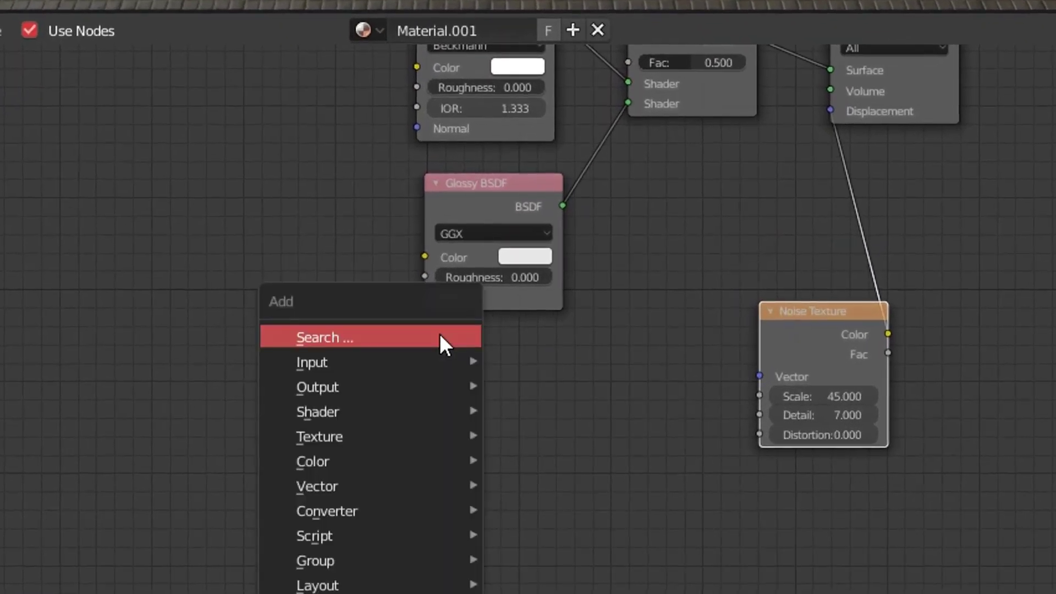
pyautogui.moveTo(438, 362)
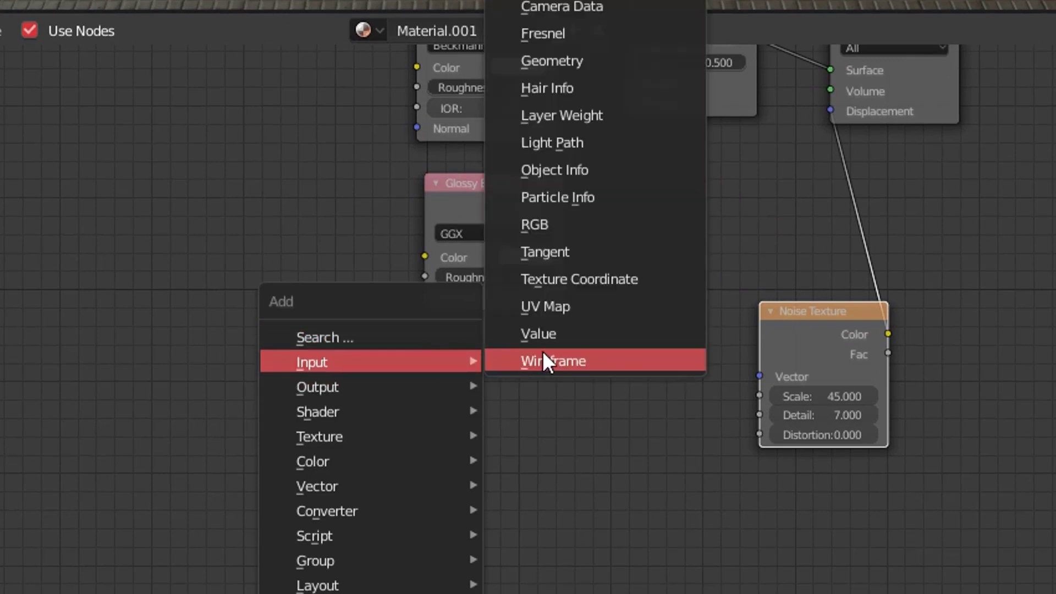
pyautogui.click(592, 279)
pyautogui.click(368, 354)
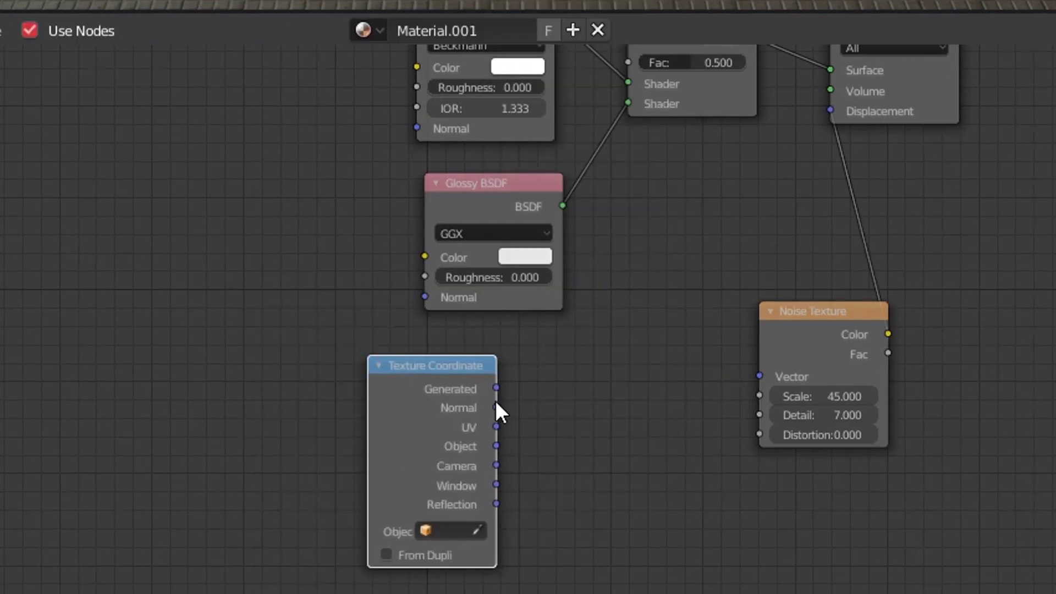
# Add a Mapping node and link Generated → Mapping → Noise Texture Vector.
pyautogui.hotkey('shift', 'a')
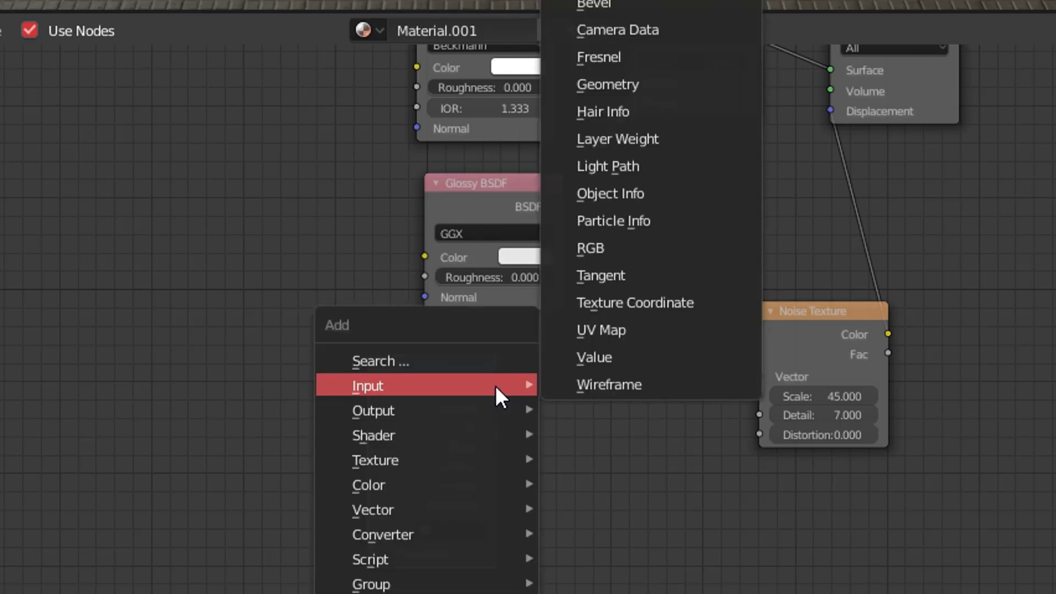
pyautogui.moveTo(467, 469)
pyautogui.moveTo(447, 513)
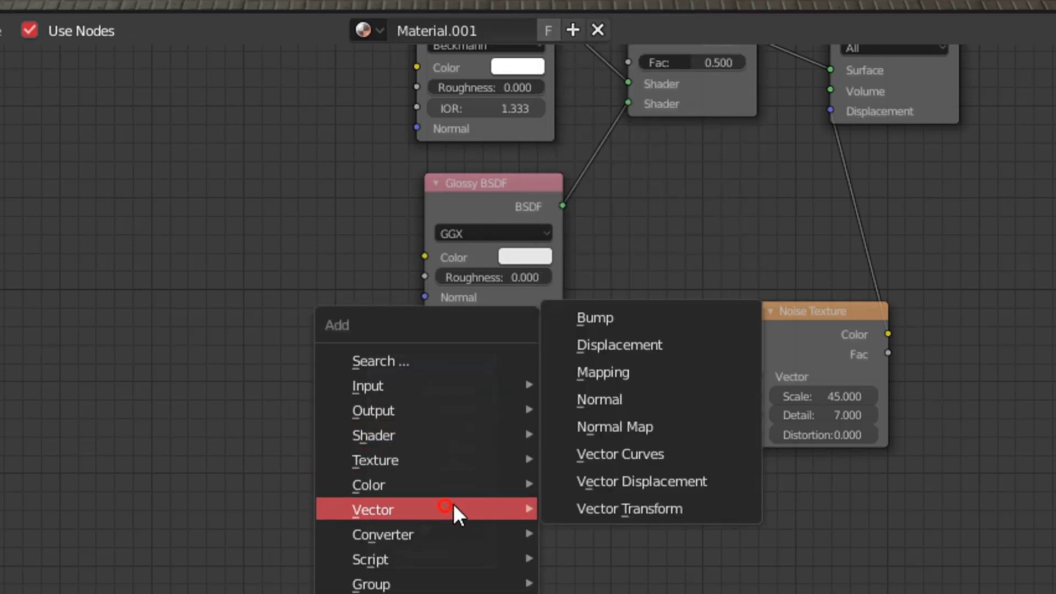
pyautogui.click(602, 372)
pyautogui.click(386, 328)
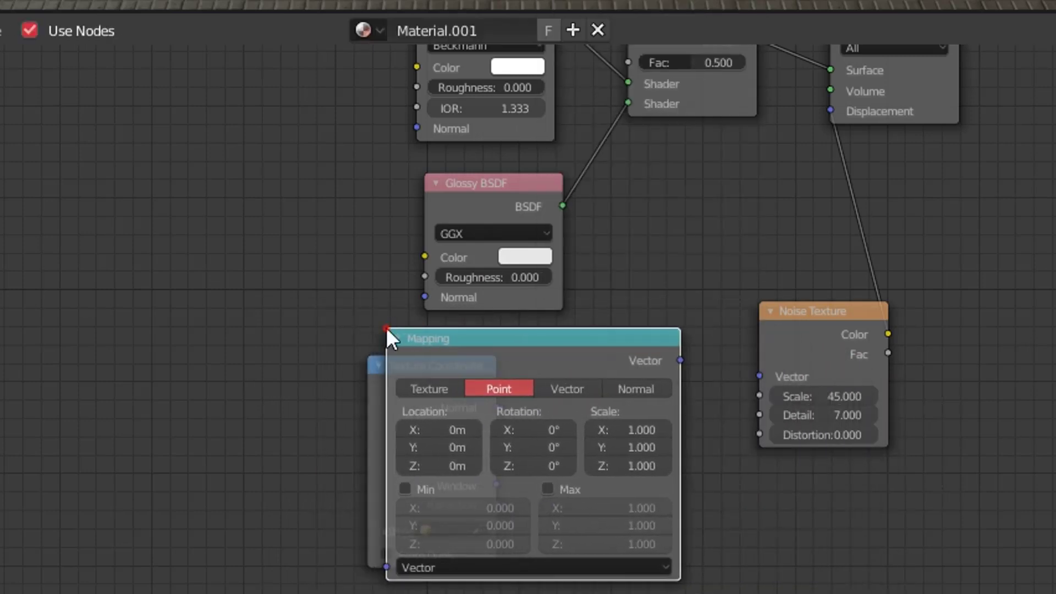
pyautogui.moveTo(623, 378); pyautogui.dragTo(747, 331, button='middle')
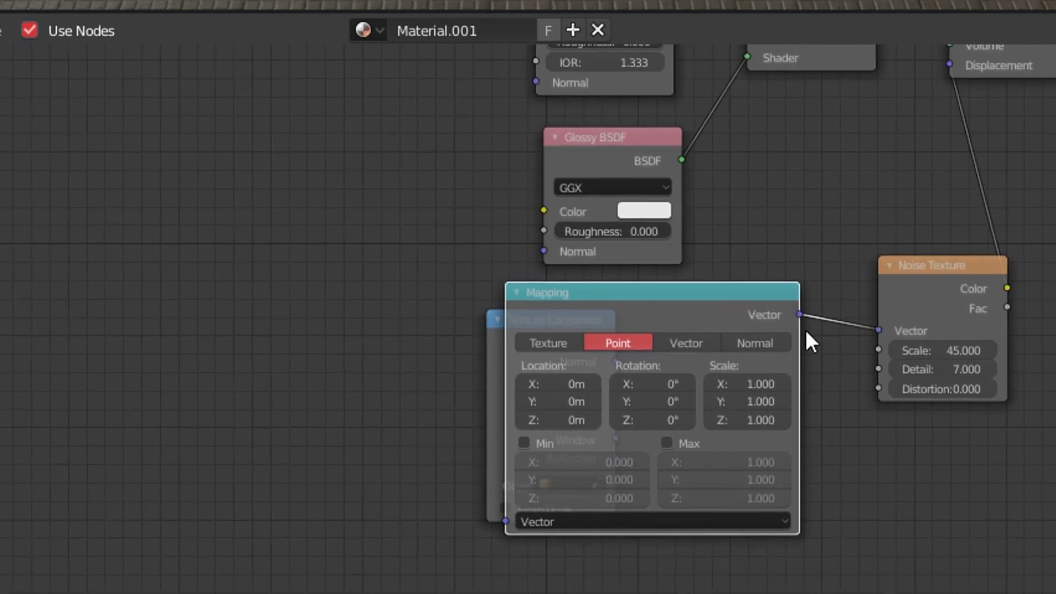
pyautogui.moveTo(503, 332); pyautogui.dragTo(429, 328)
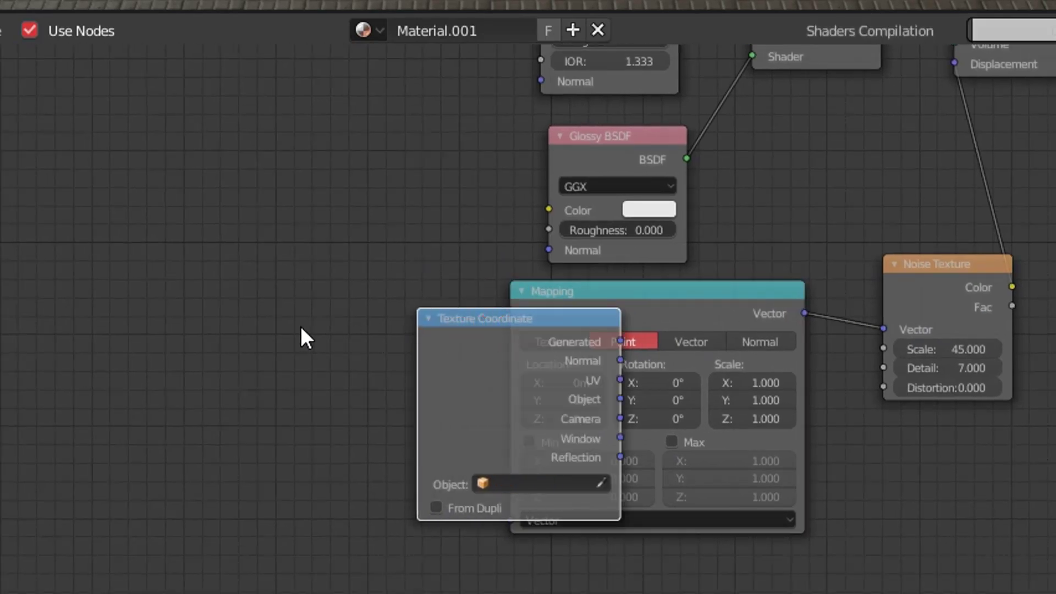
pyautogui.click(385, 327)
pyautogui.moveTo(425, 375); pyautogui.dragTo(521, 527)
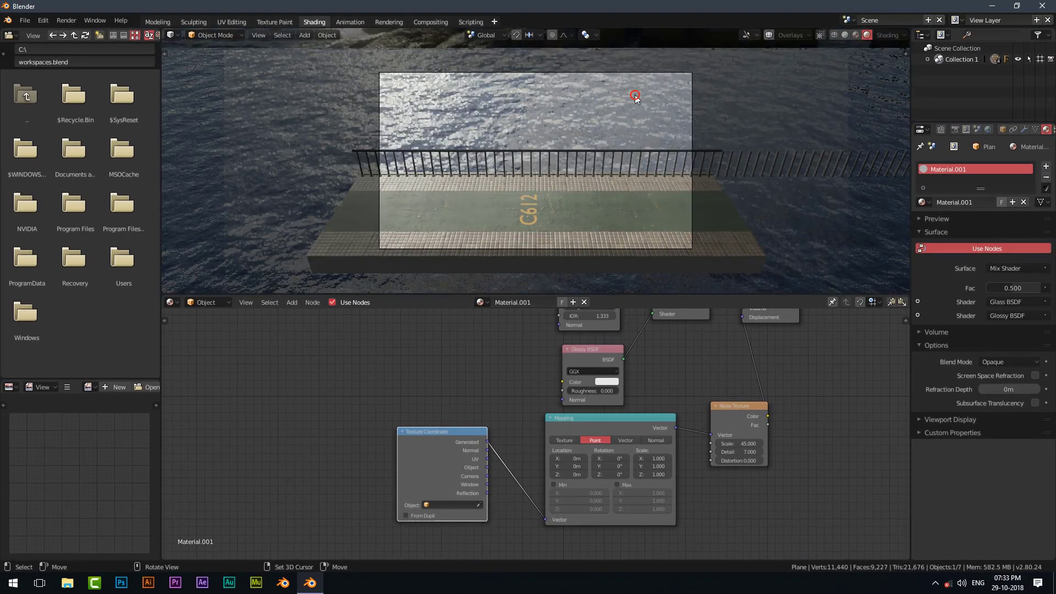
# Change the Mapping node's Location X from 0 m to 11 m to offset the water noise.
pyautogui.scroll(2, 634, 95)
pyautogui.moveTo(572, 458)
pyautogui.mouseDown()
pyautogui.moveTo(616, 459)
pyautogui.moveTo(572, 458)
pyautogui.mouseUp()
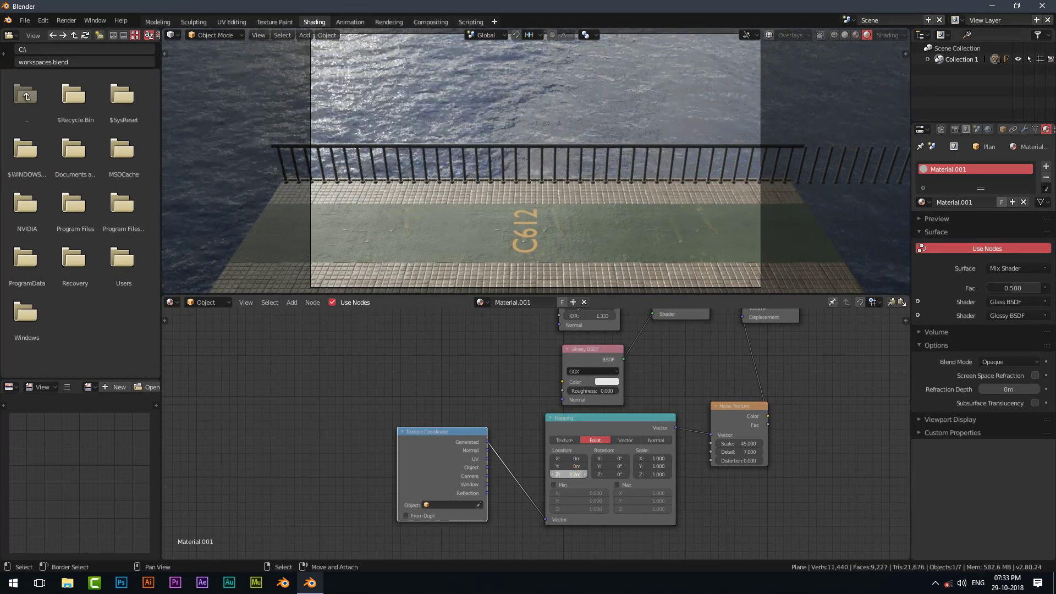